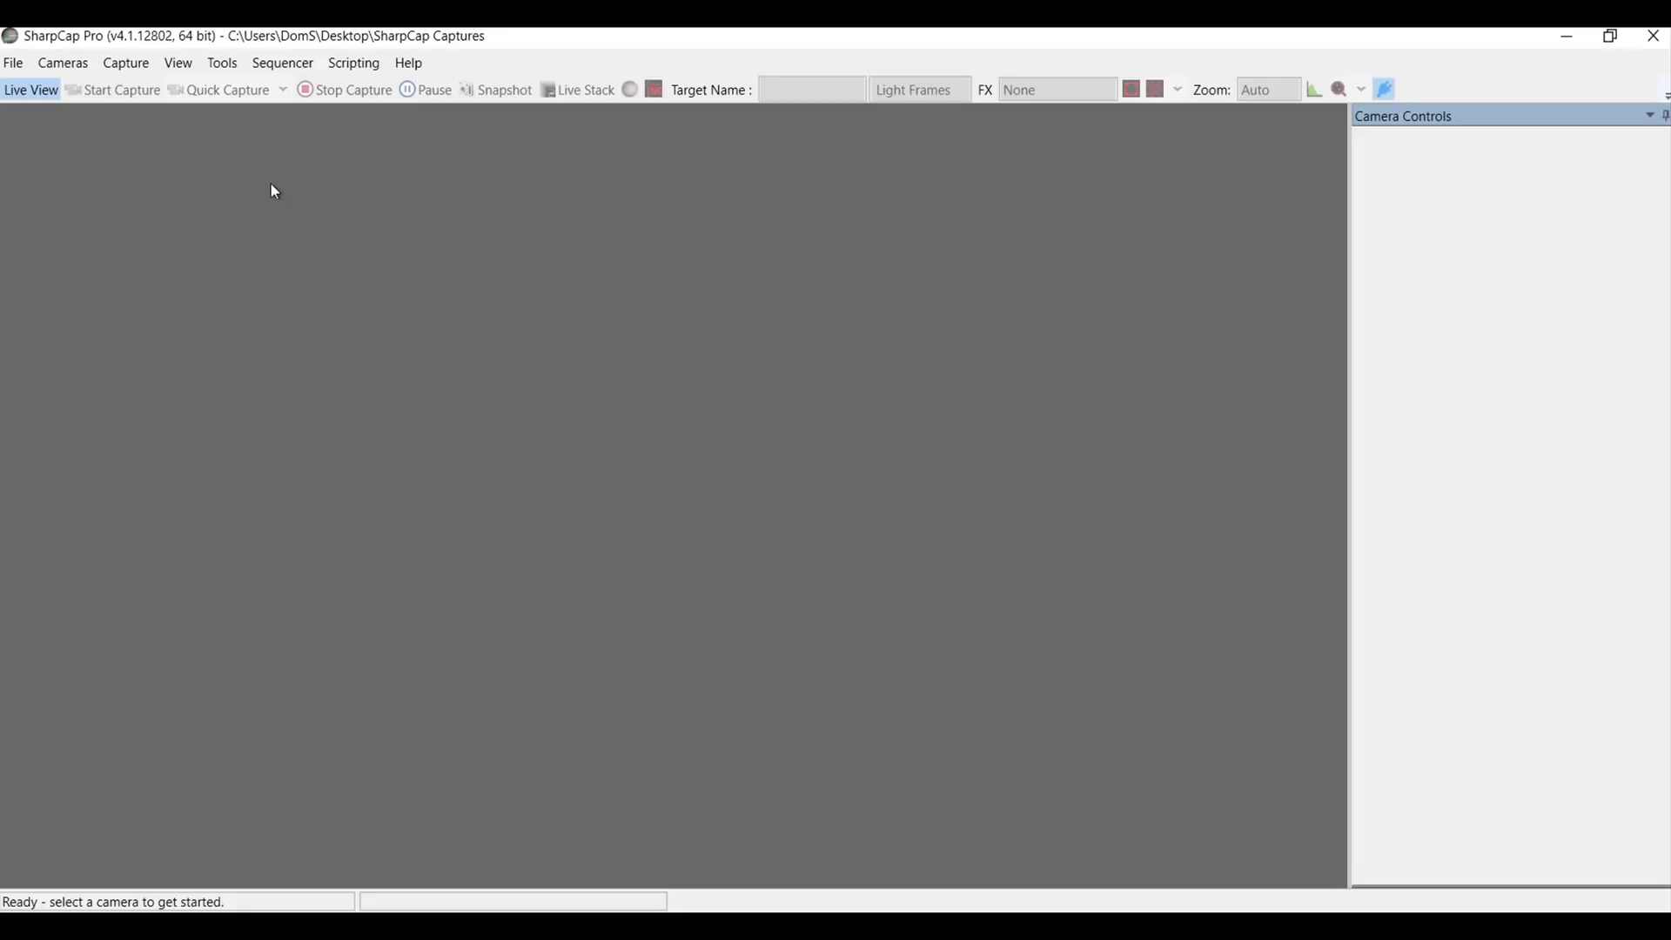
Connect the G3M715C camera and reduce its exposure to 15.3 ms.
click(81, 68)
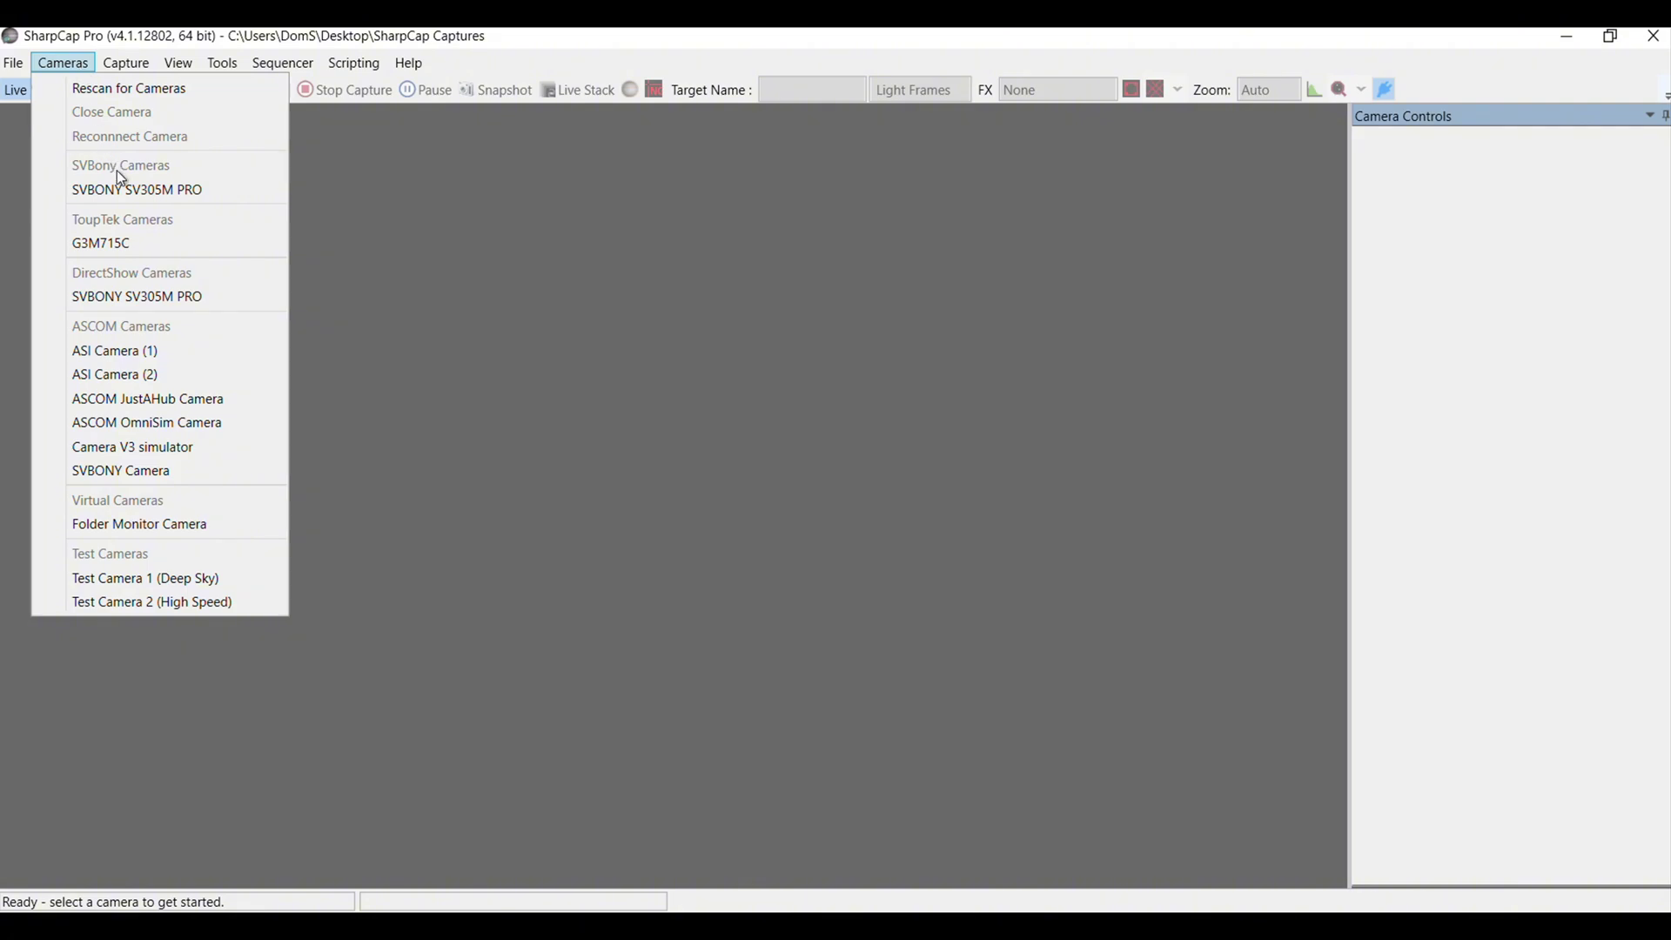
click(154, 245)
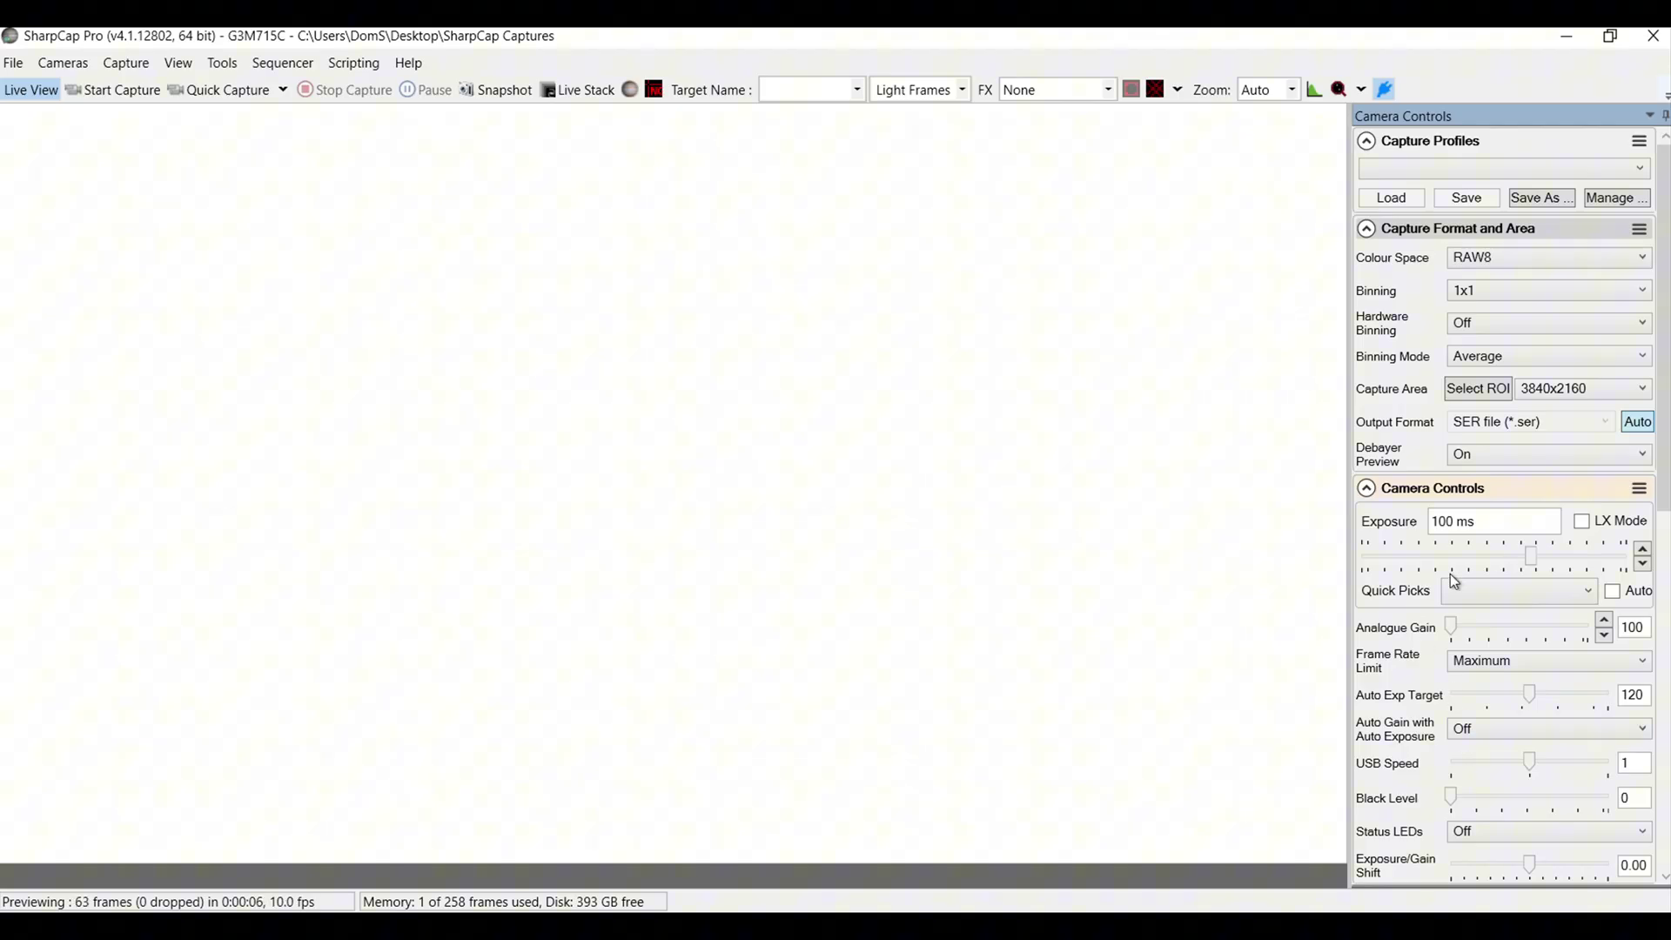
click(1643, 573)
click(1643, 573)
click(1643, 573)
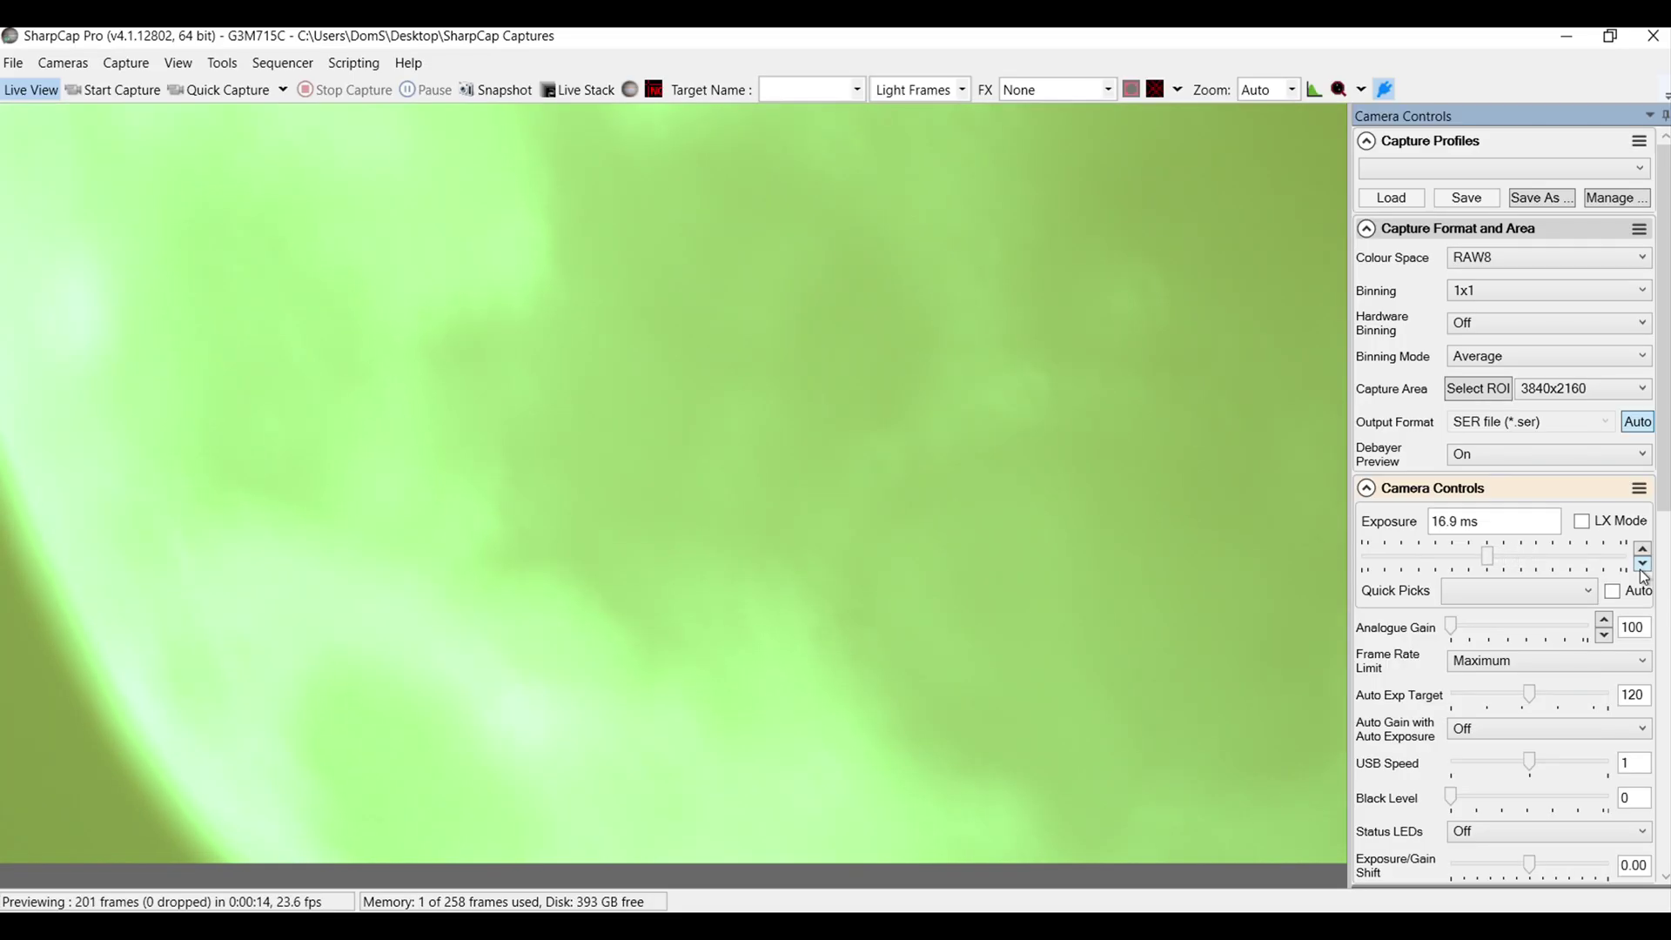
click(1643, 573)
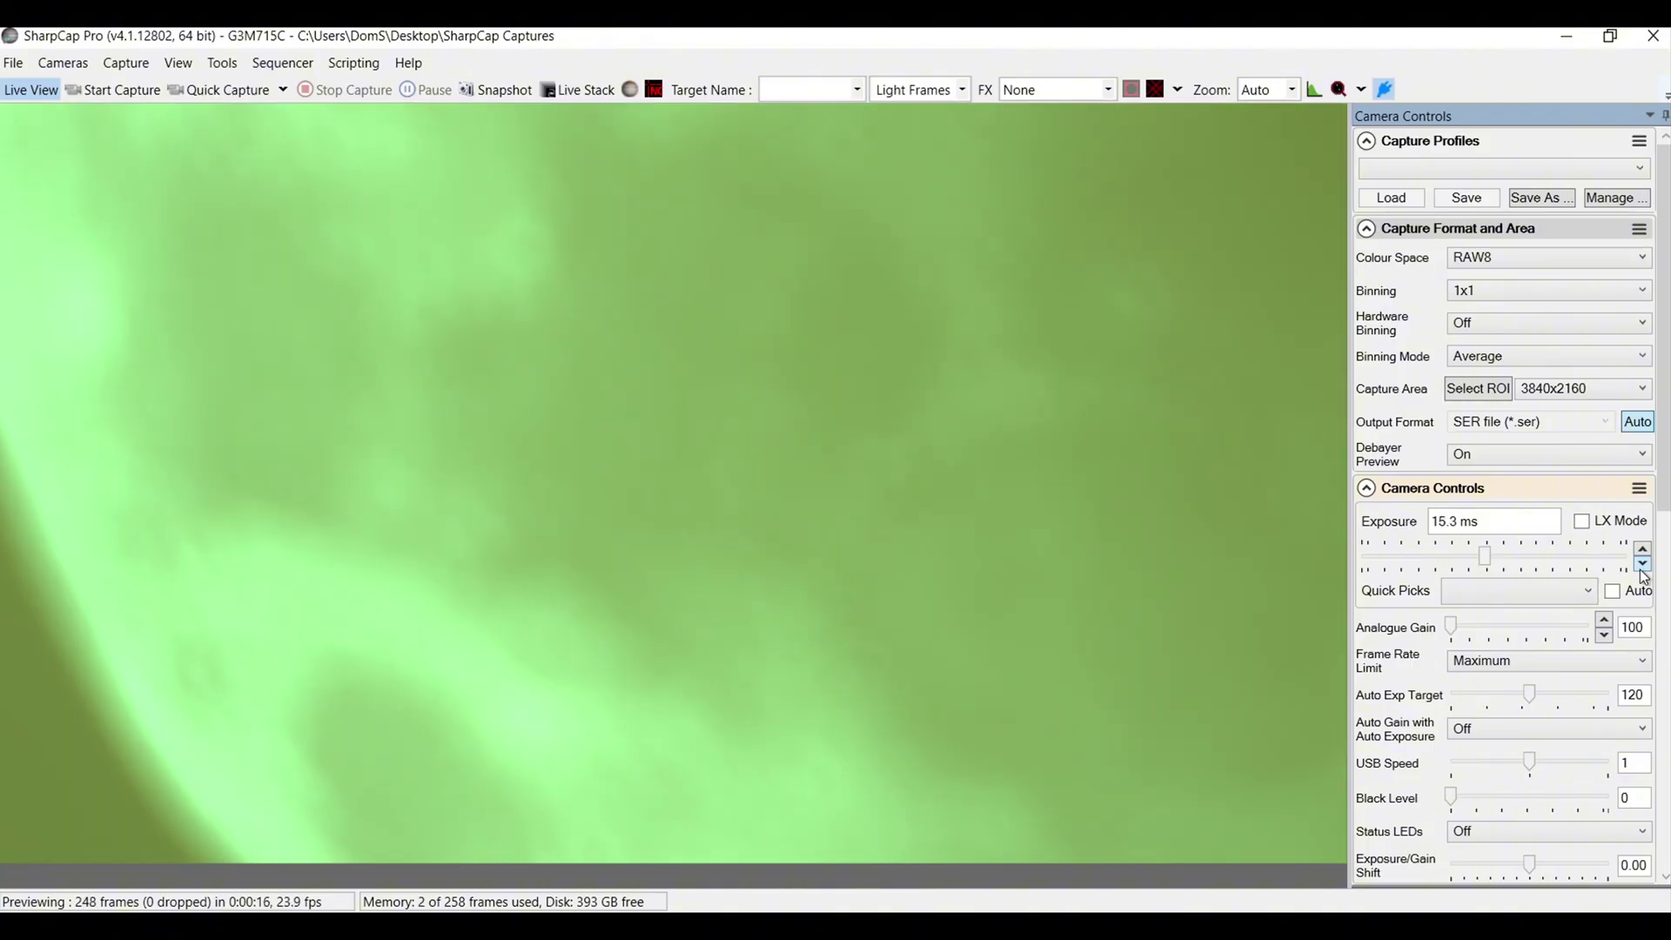
Move the Celestron USB Focuser in the negative direction in fine steps of 50 to position 36782.
scroll(1664, 529, down, 5)
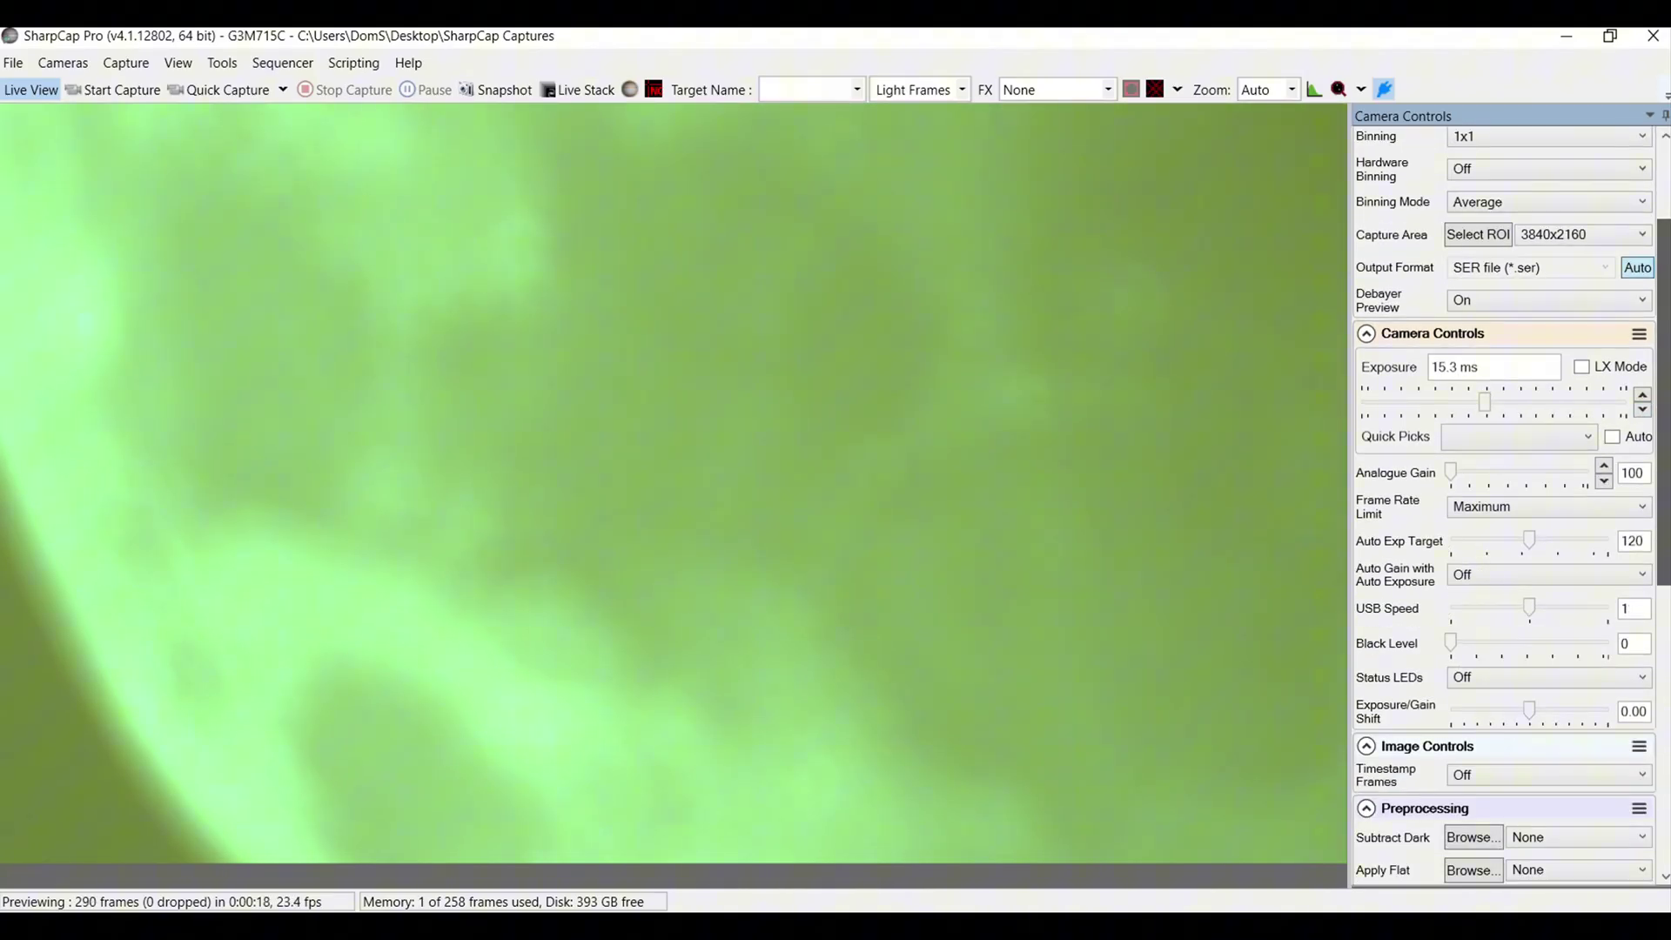
scroll(1505, 504, down, 3)
scroll(1505, 505, up, 1)
scroll(1506, 505, down, 4)
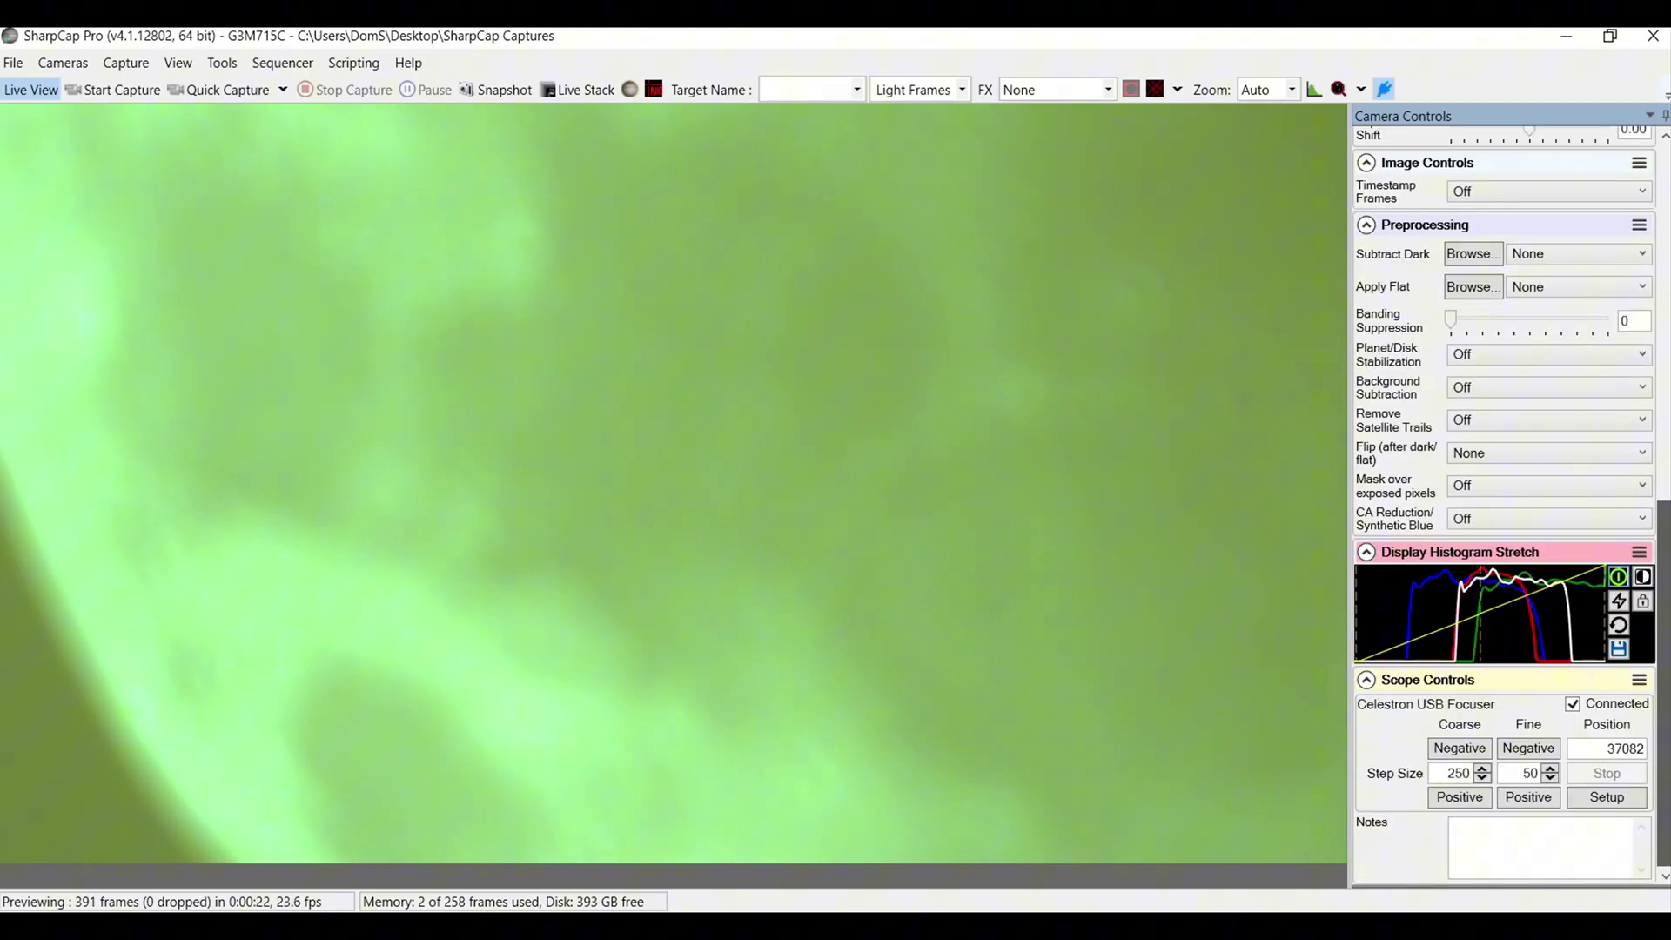
scroll(1651, 576, up, 8)
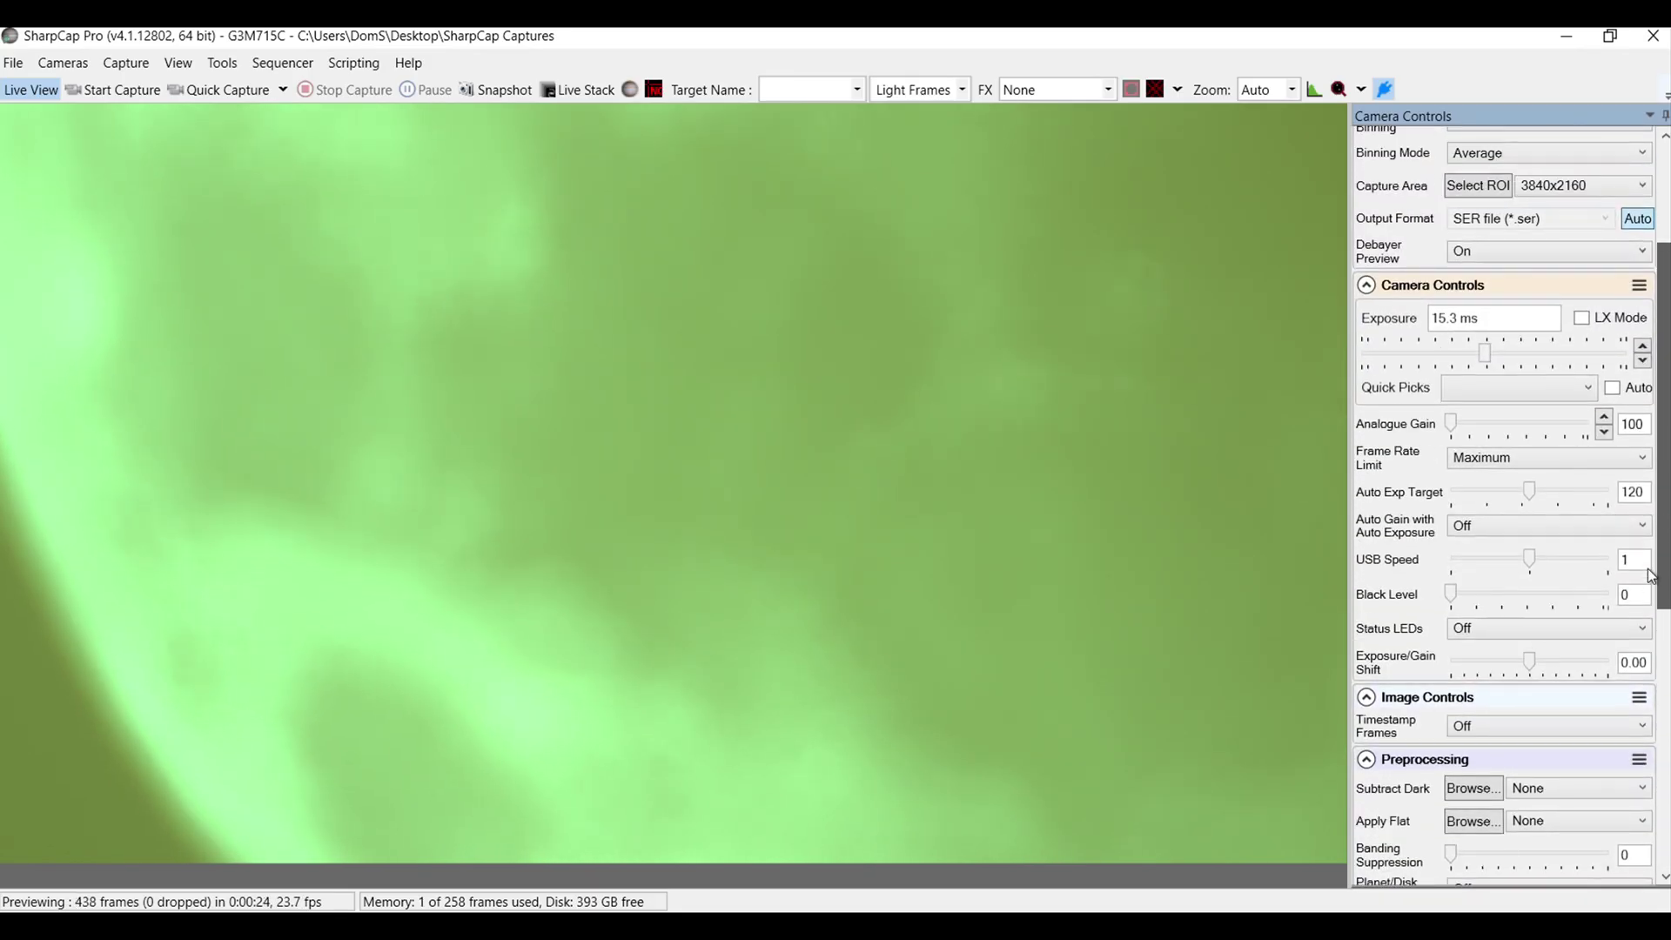
scroll(1651, 583, down, 1)
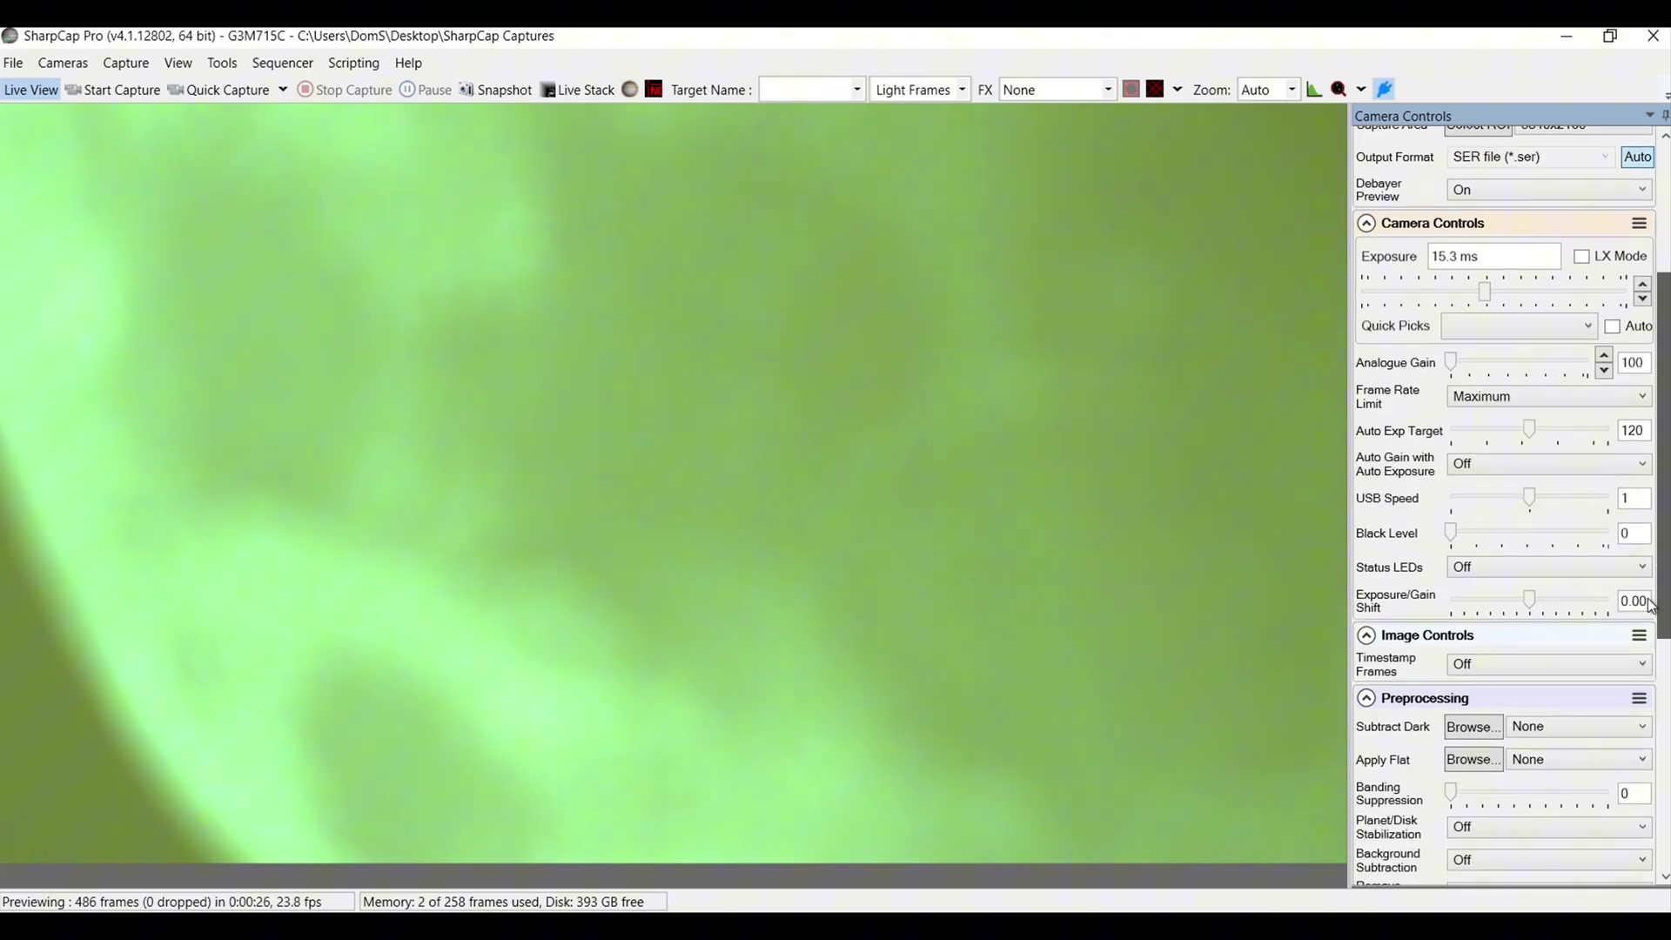
scroll(1651, 607, down, 4)
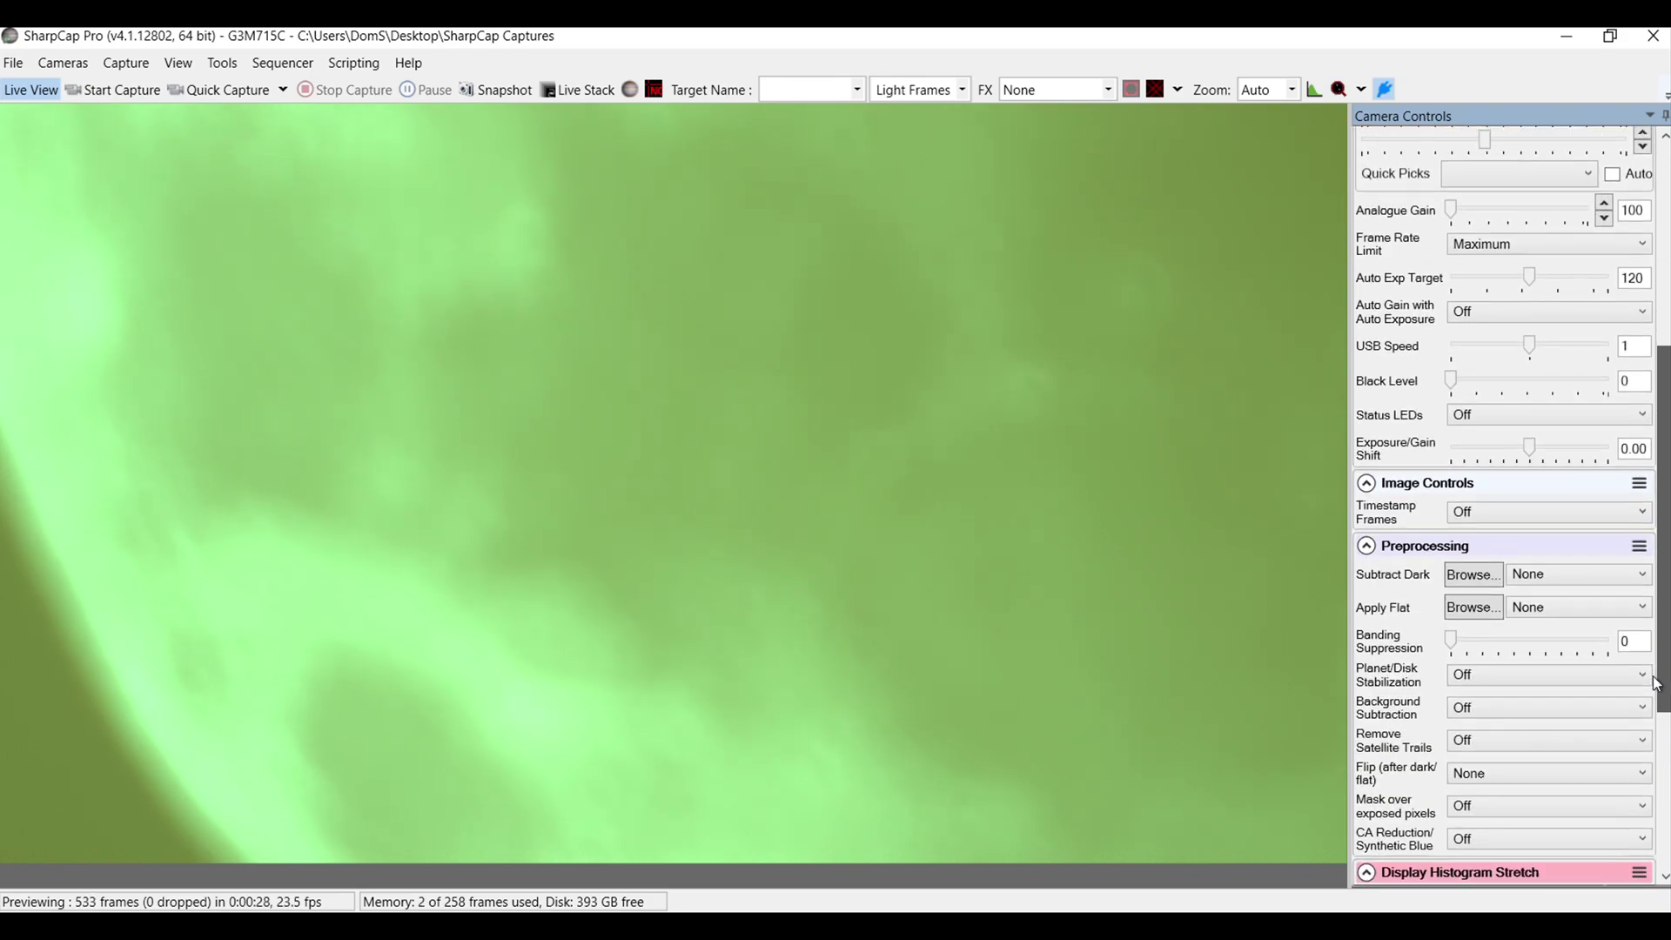
scroll(1663, 721, down, 5)
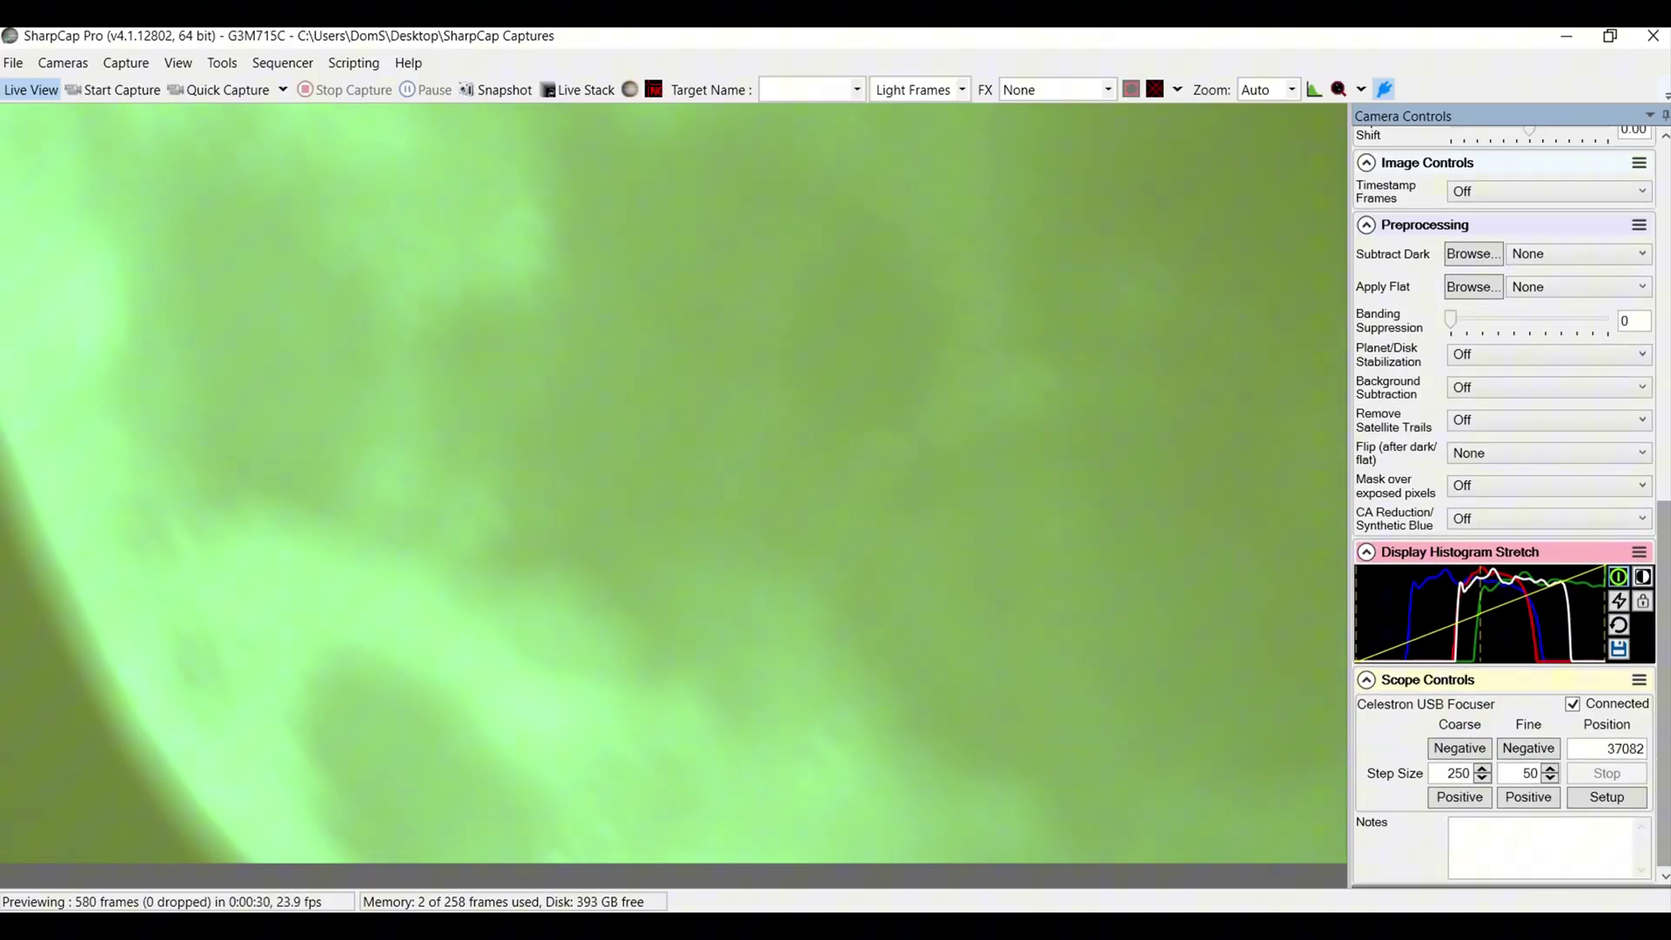
click(1531, 750)
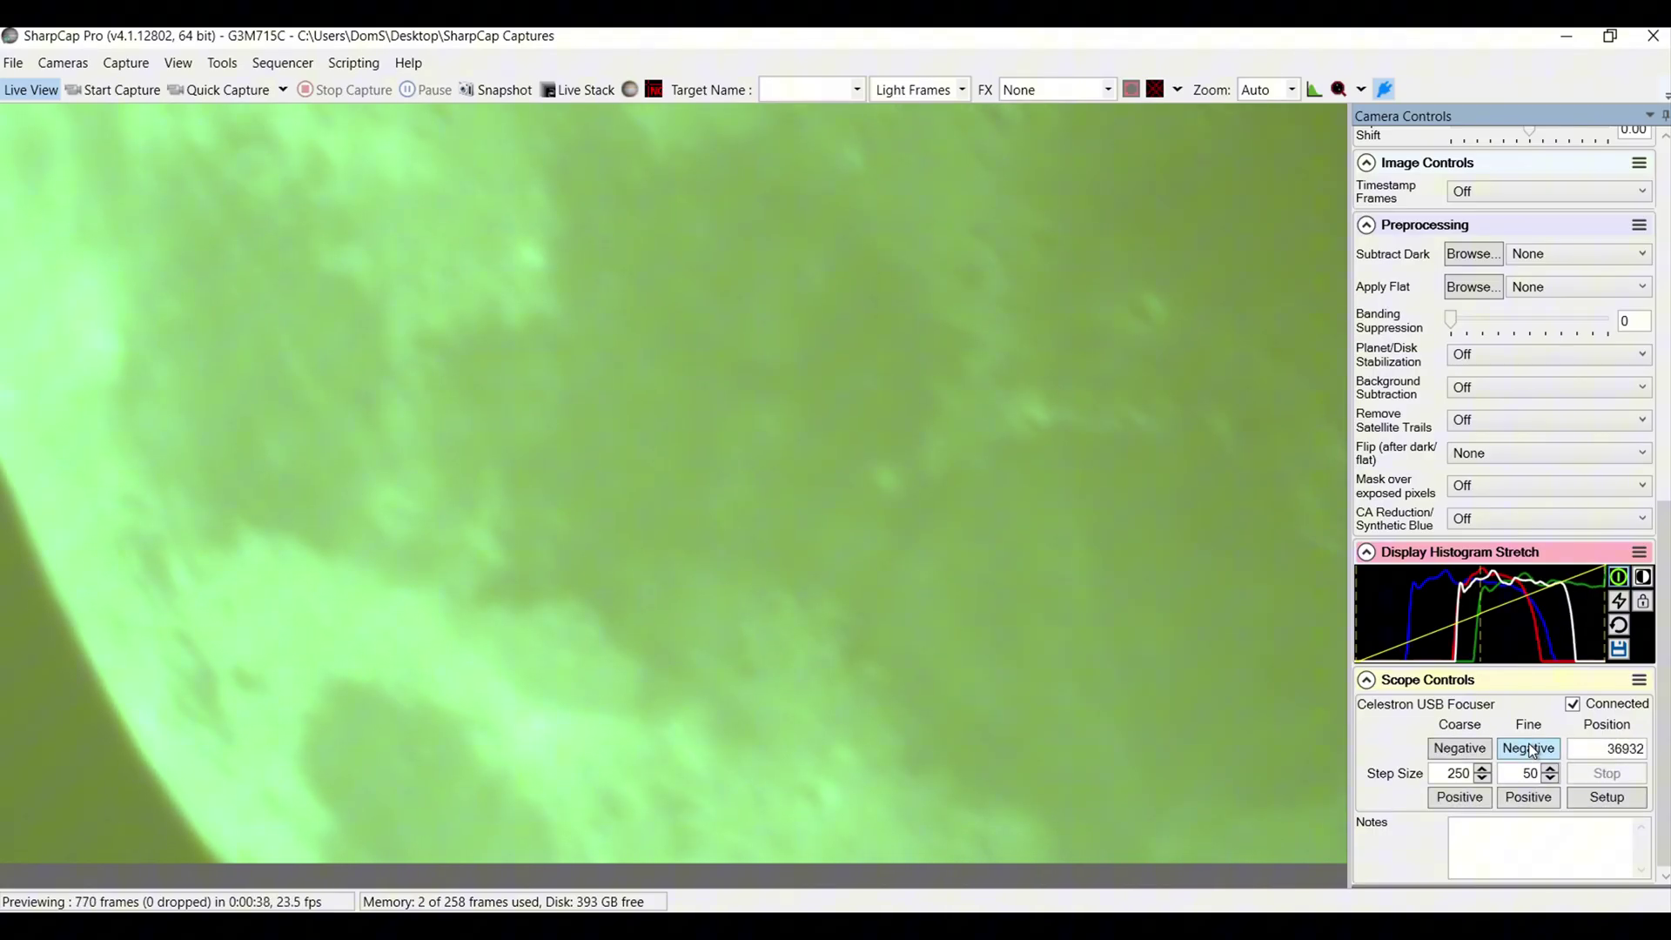
click(1532, 751)
click(1532, 750)
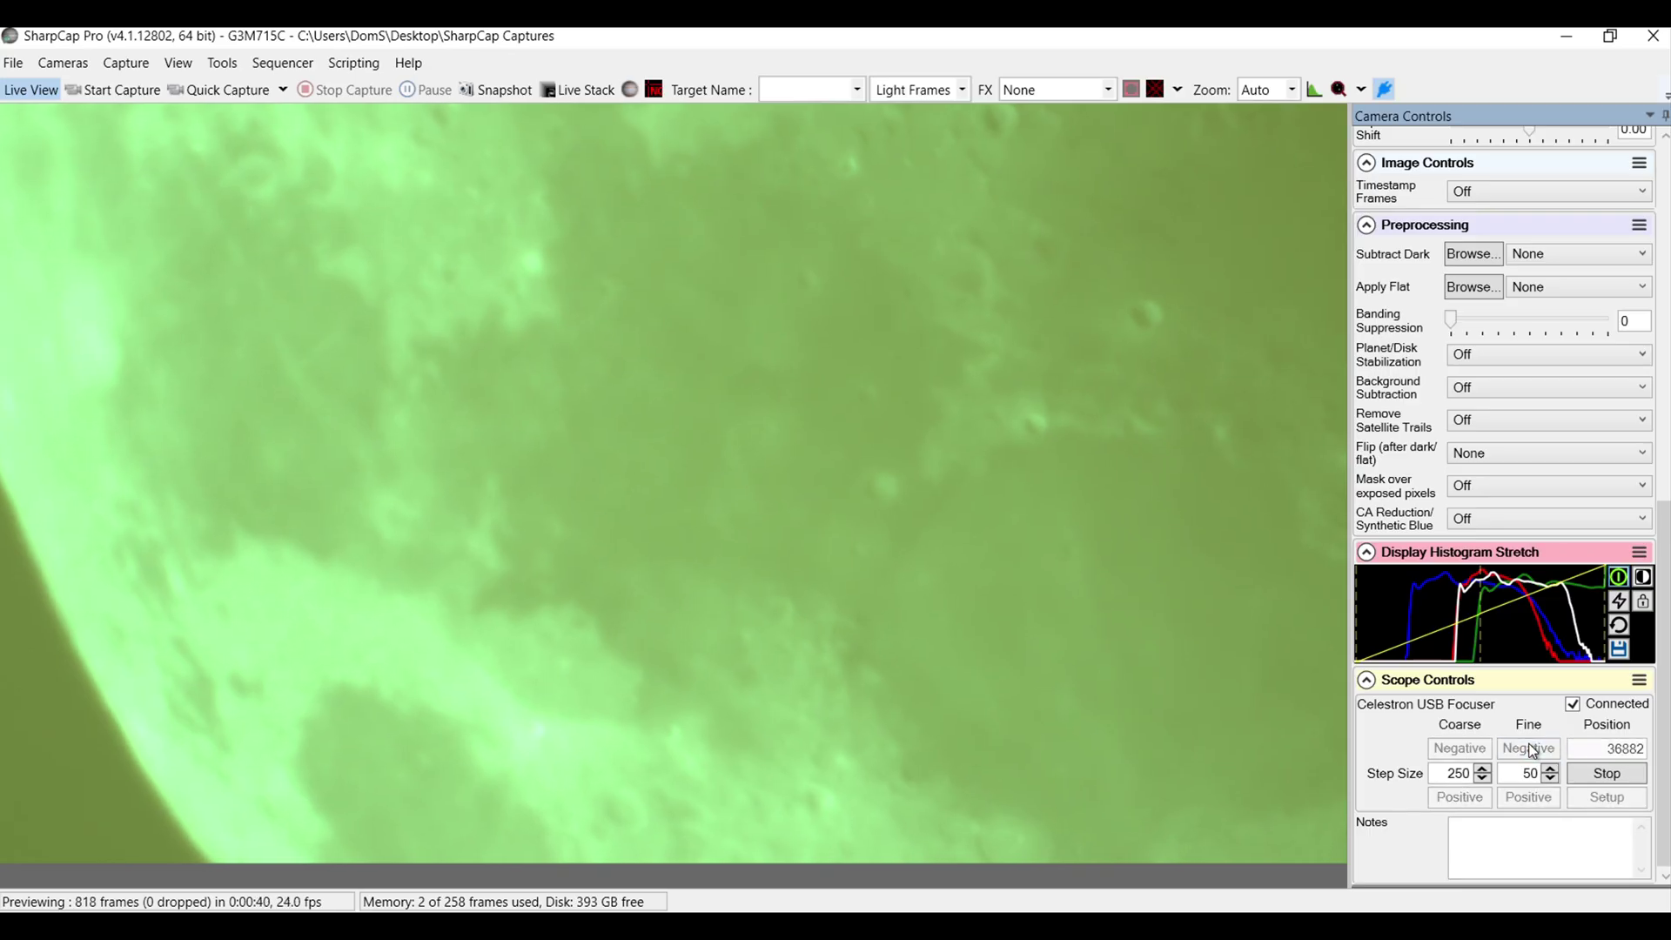
click(1532, 750)
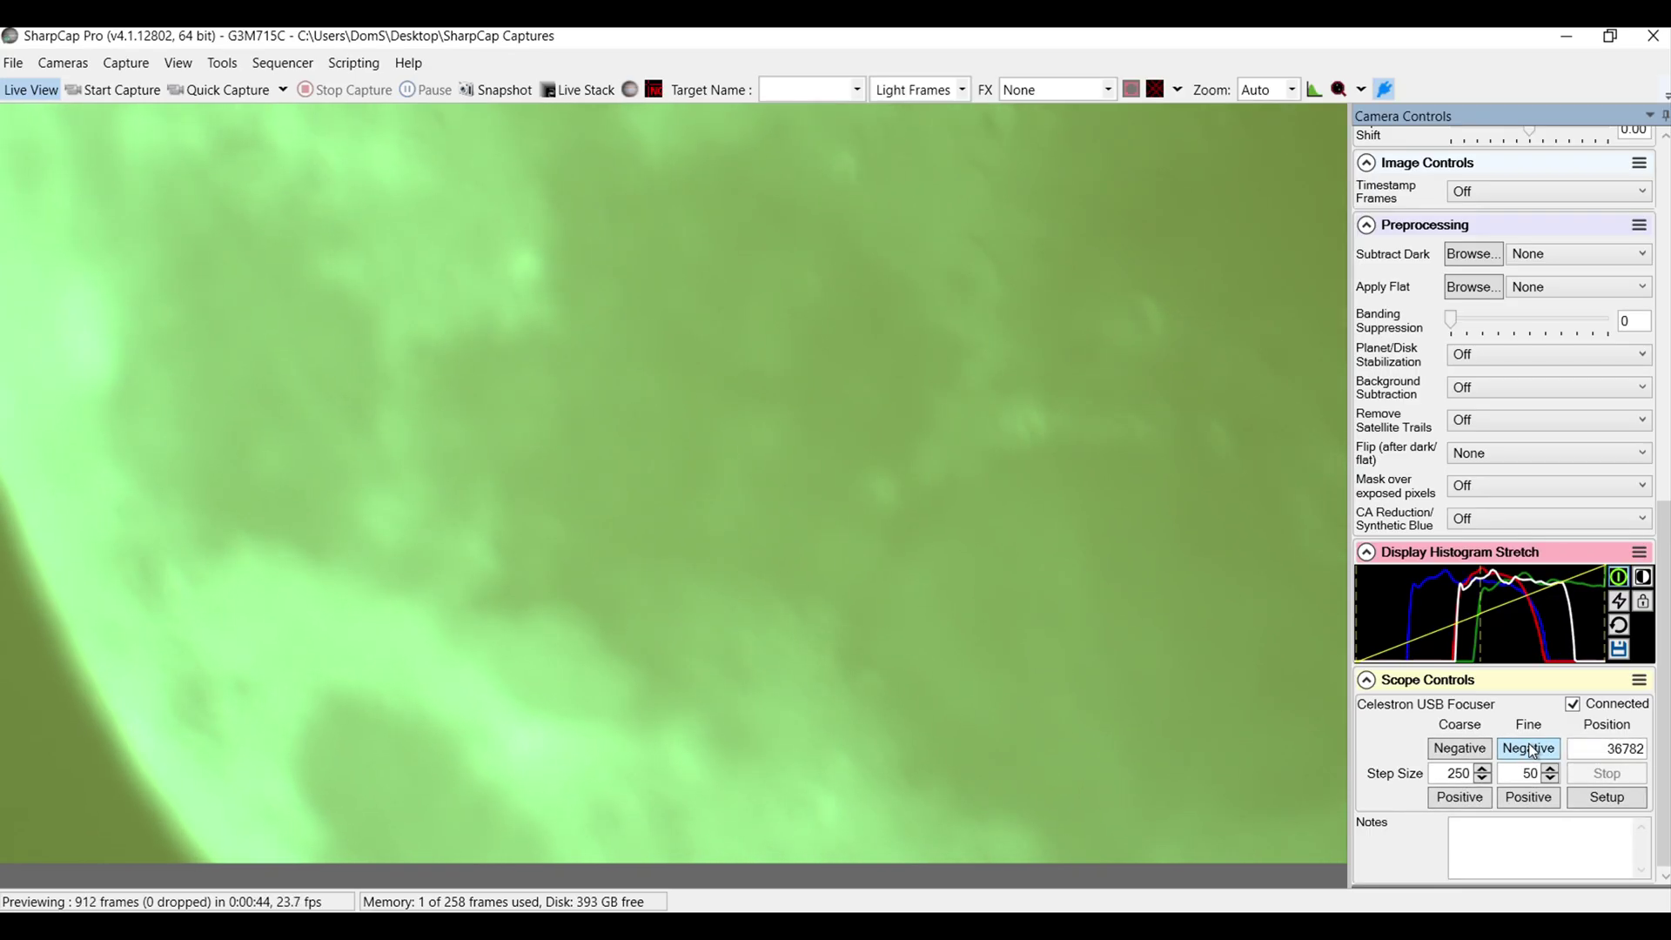
Move the focuser back in the positive direction to position 36907, reducing the fine step size to 25 for the last move.
click(1527, 798)
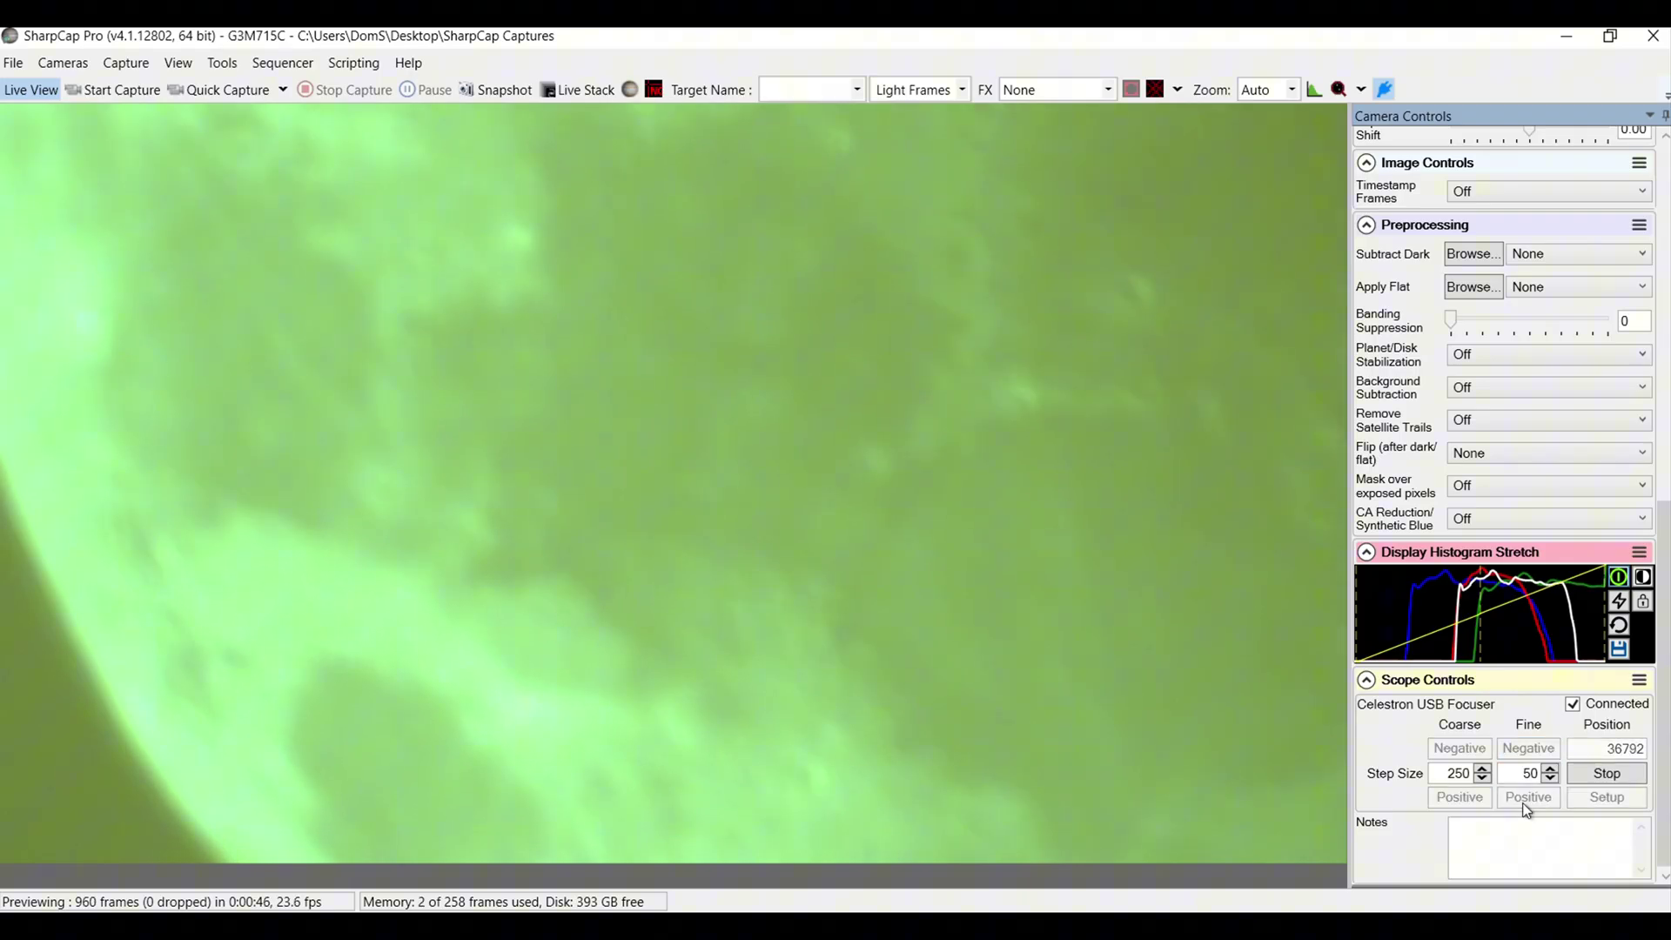
click(1526, 799)
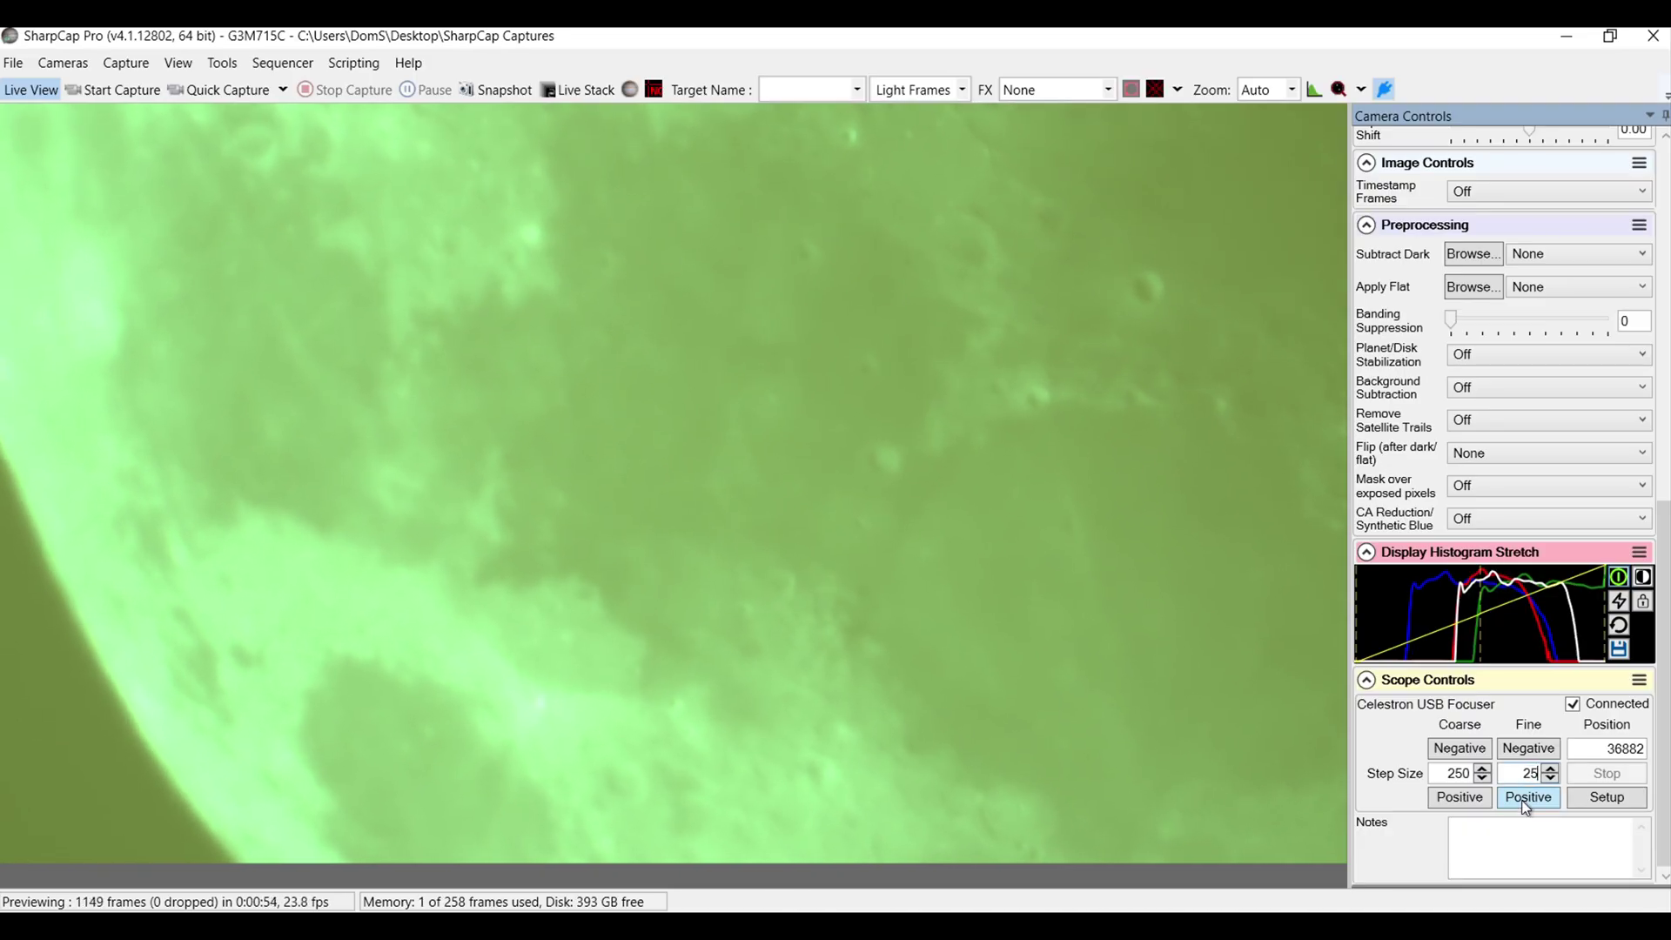
click(1526, 799)
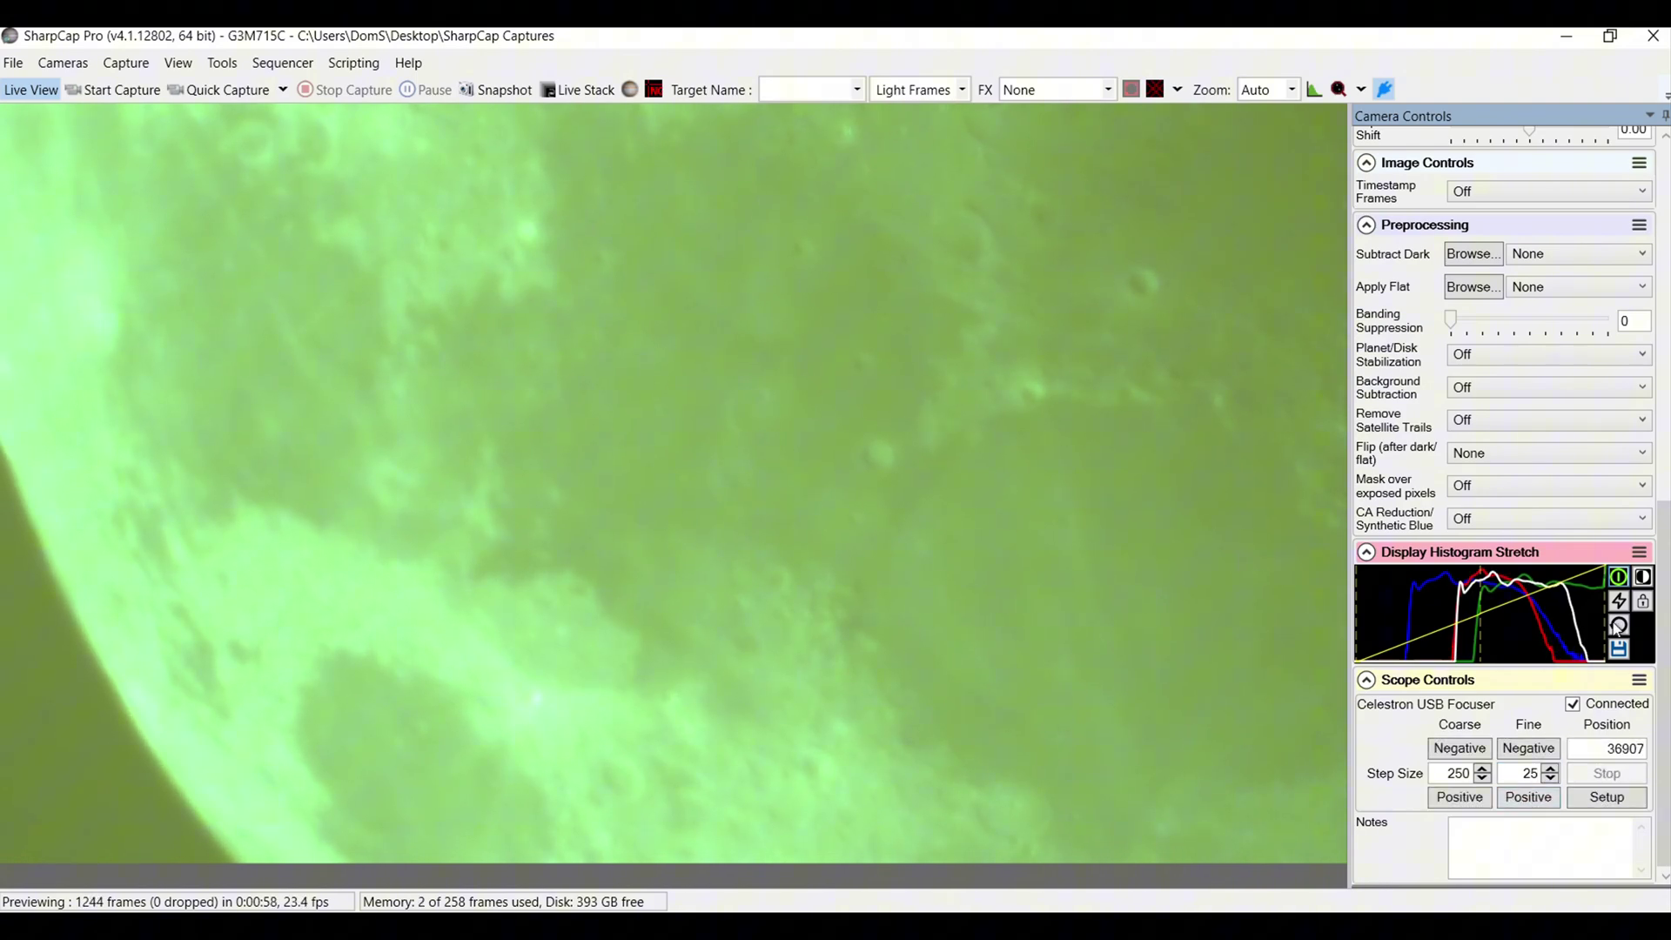
Try the RAW12 colour space and check the camera controls for colour adjustments.
scroll(1666, 621, up, 3)
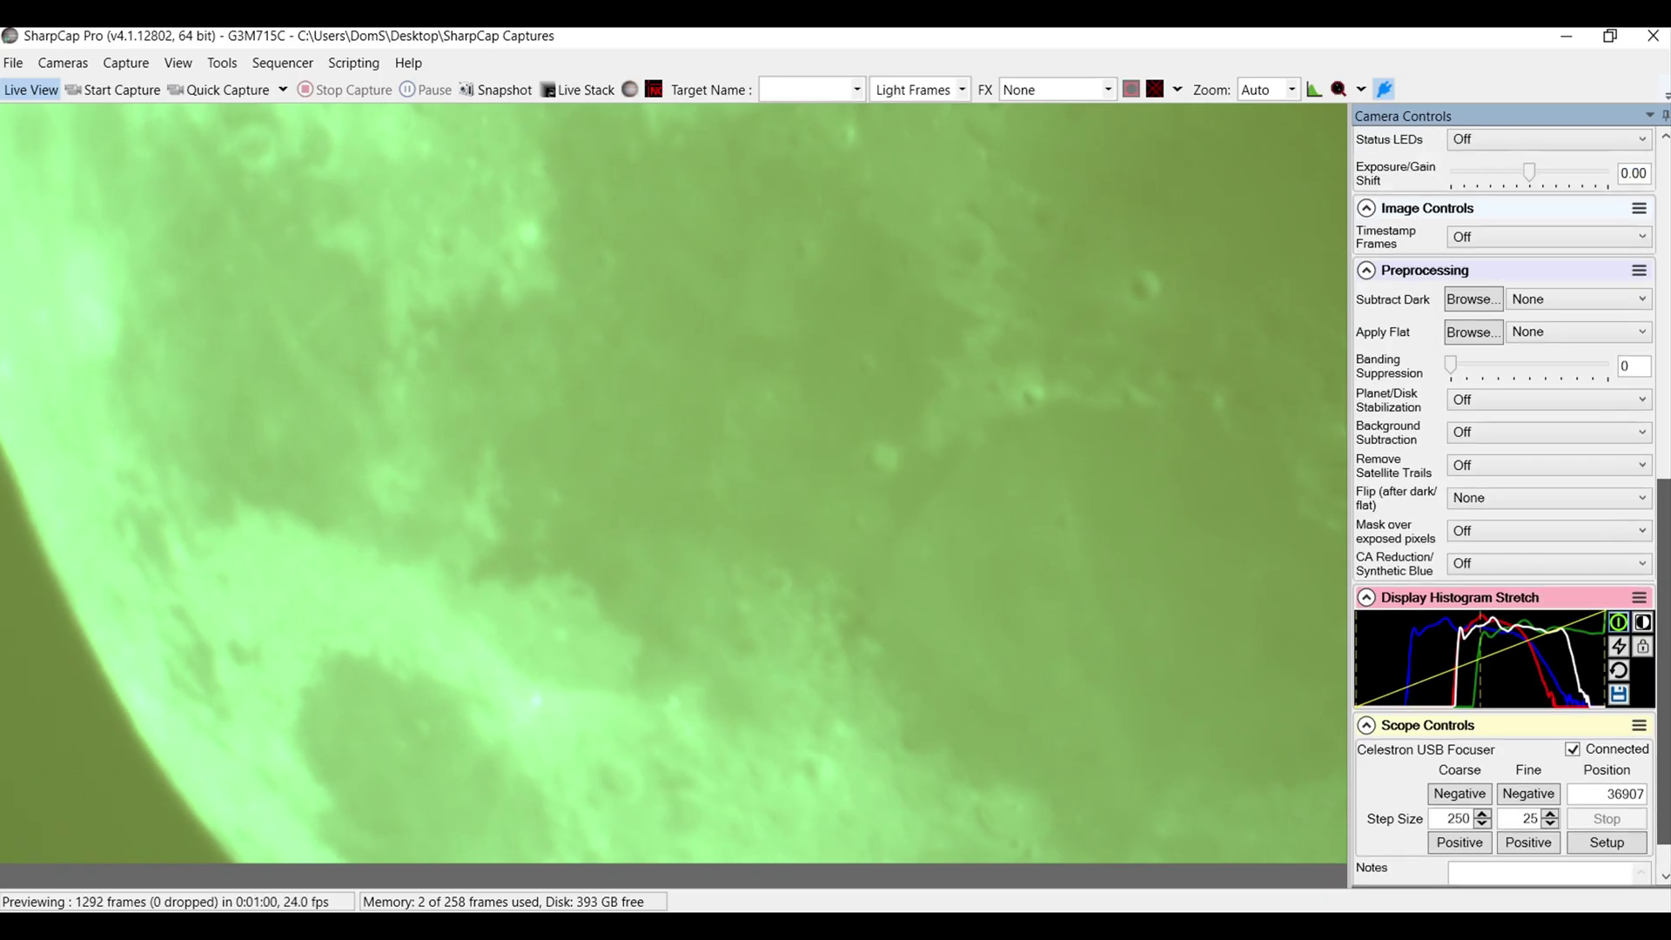
scroll(1611, 473, up, 2)
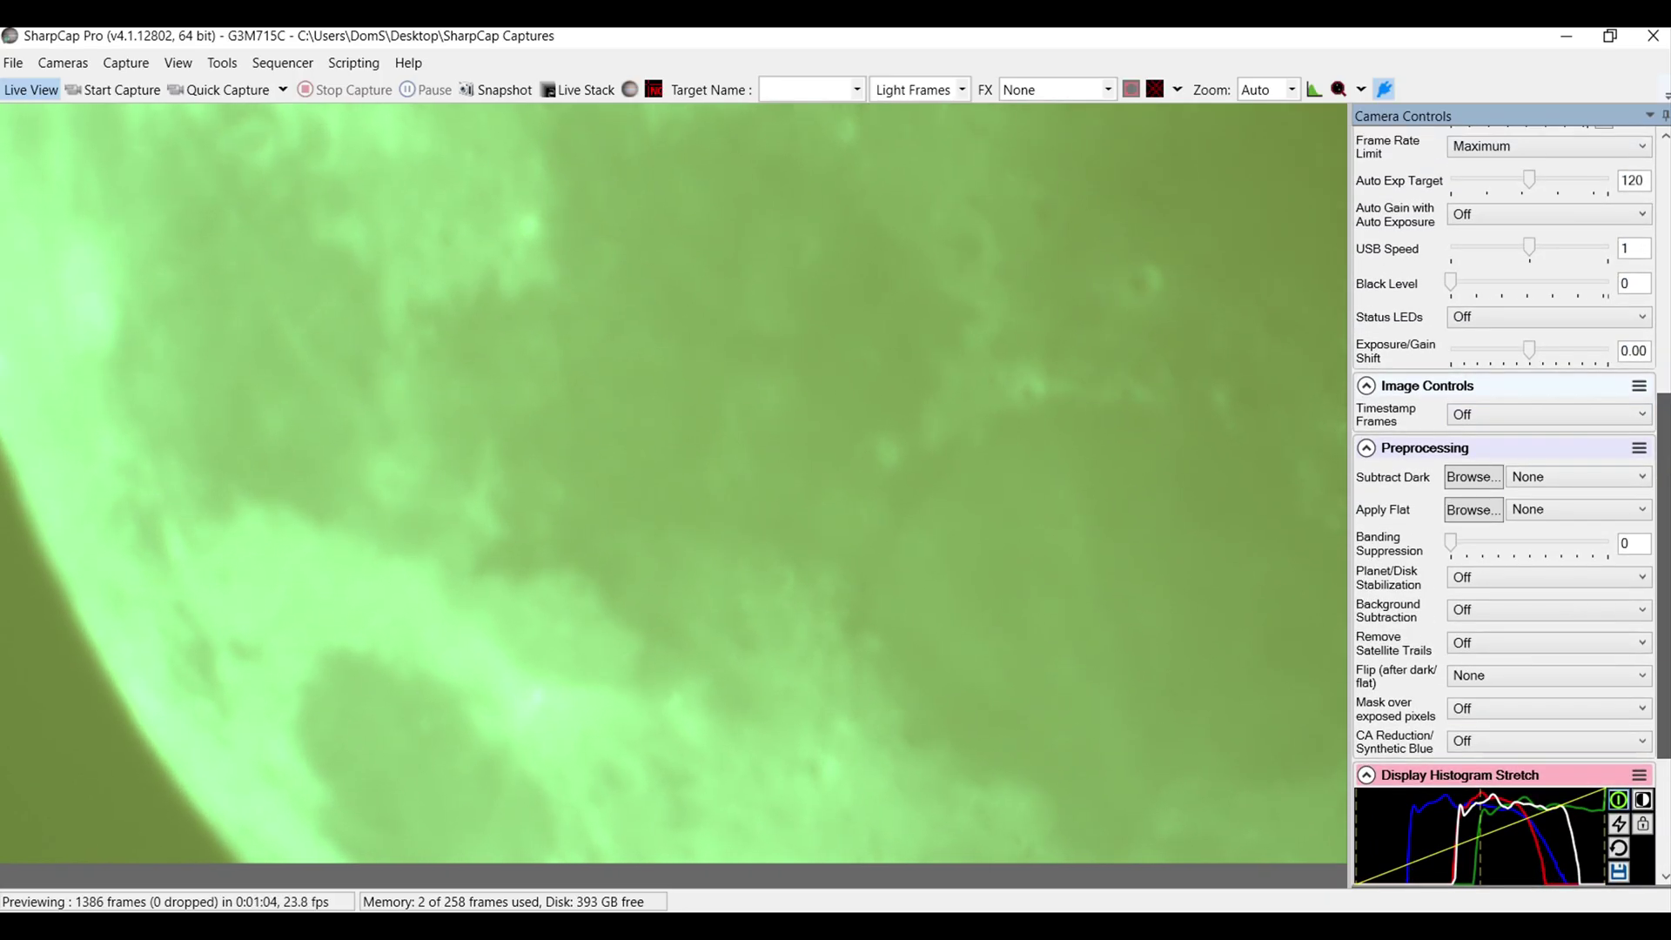
scroll(1662, 449, up, 6)
scroll(1512, 509, up, 5)
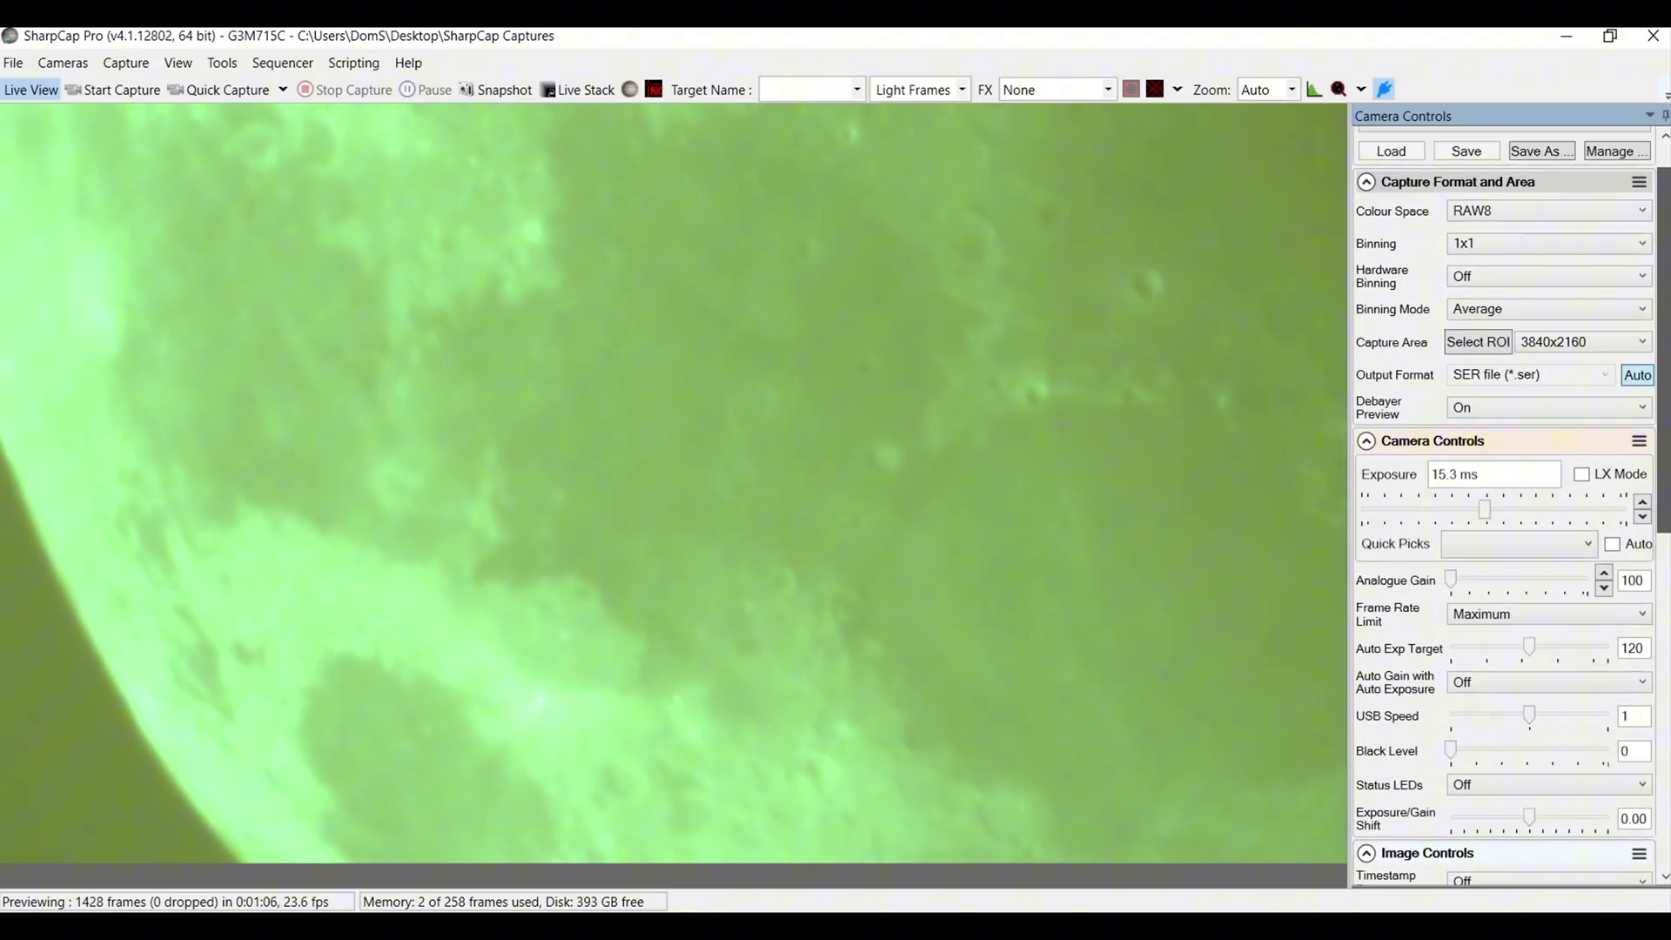
scroll(1505, 496, up, 1)
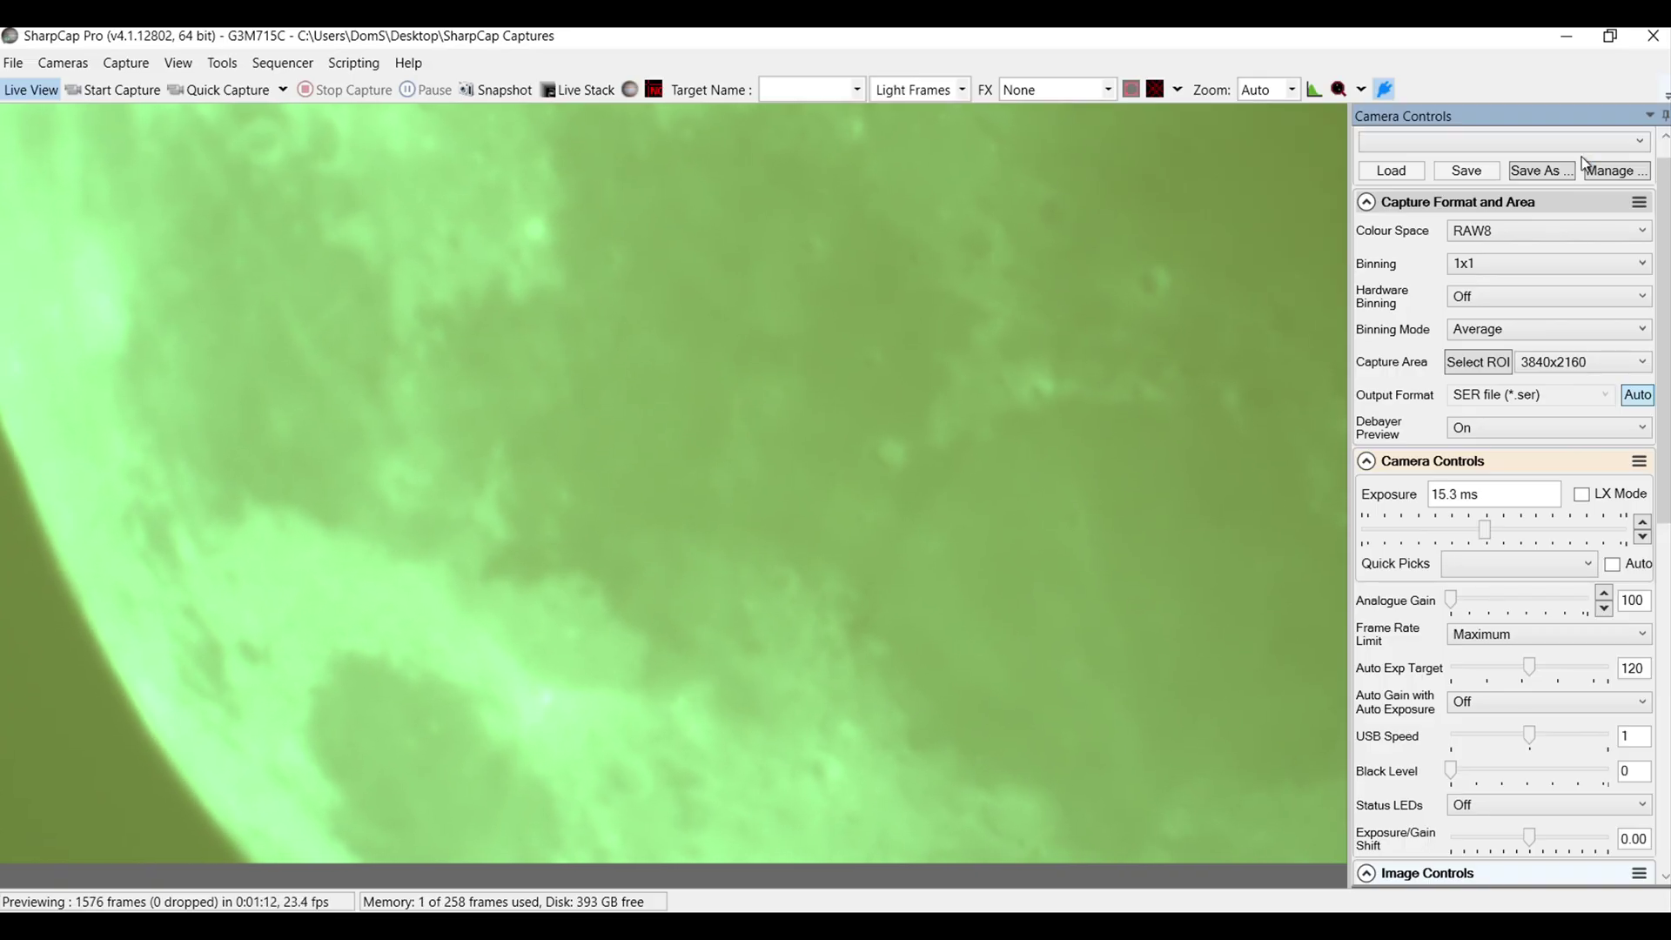
click(1523, 235)
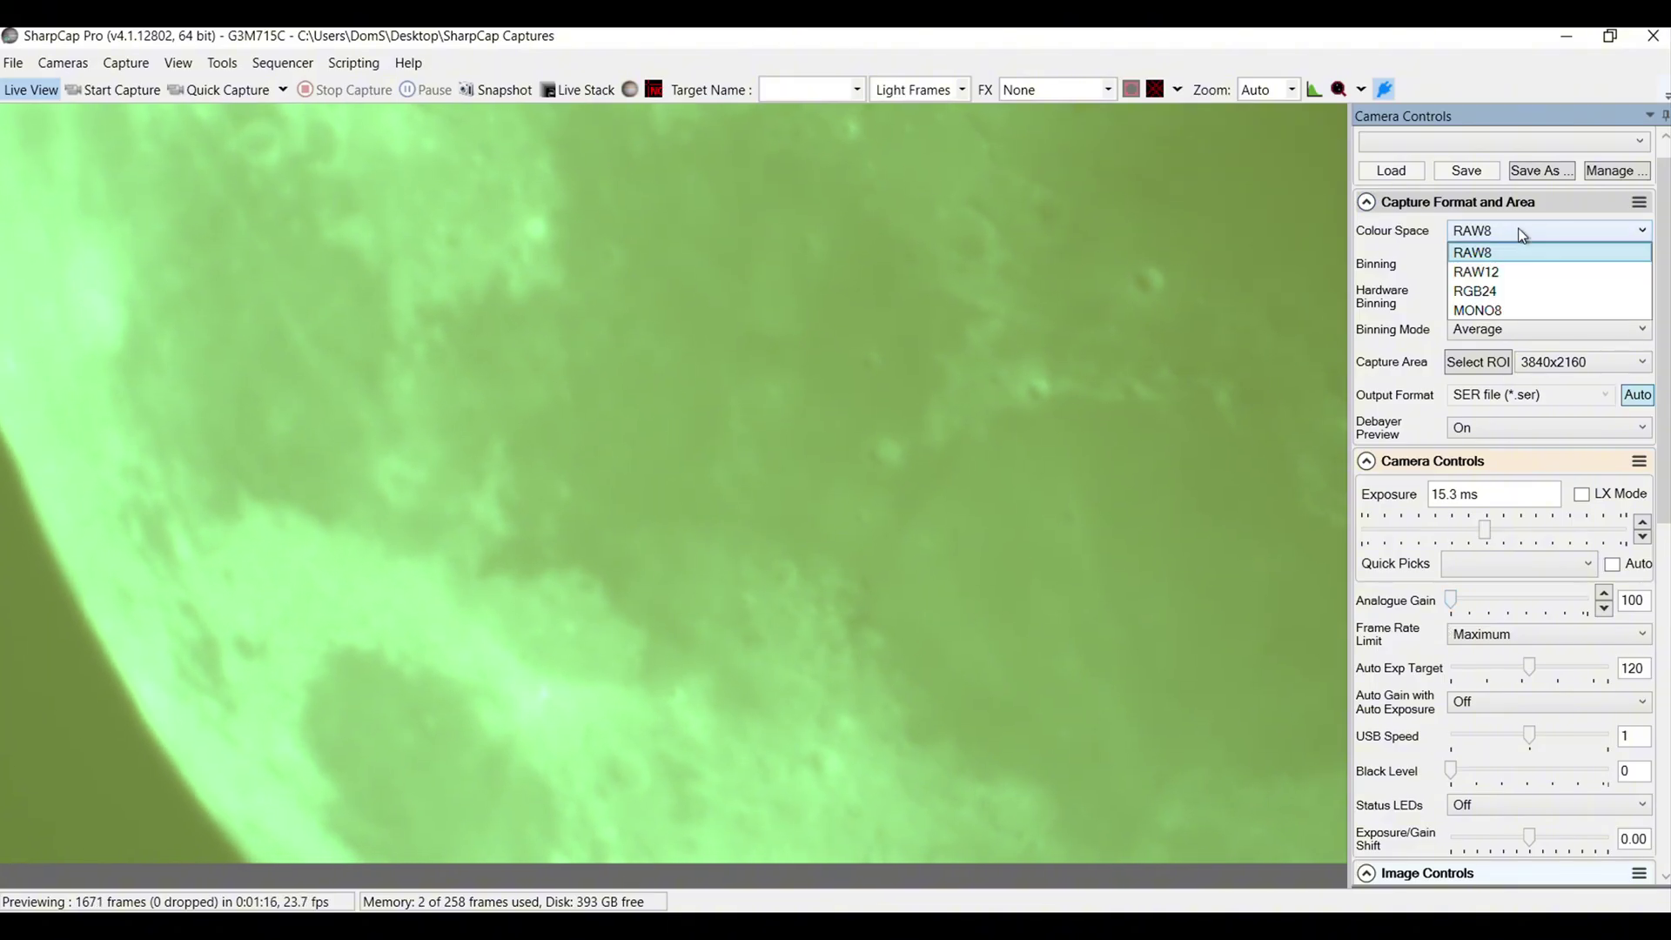
click(1519, 273)
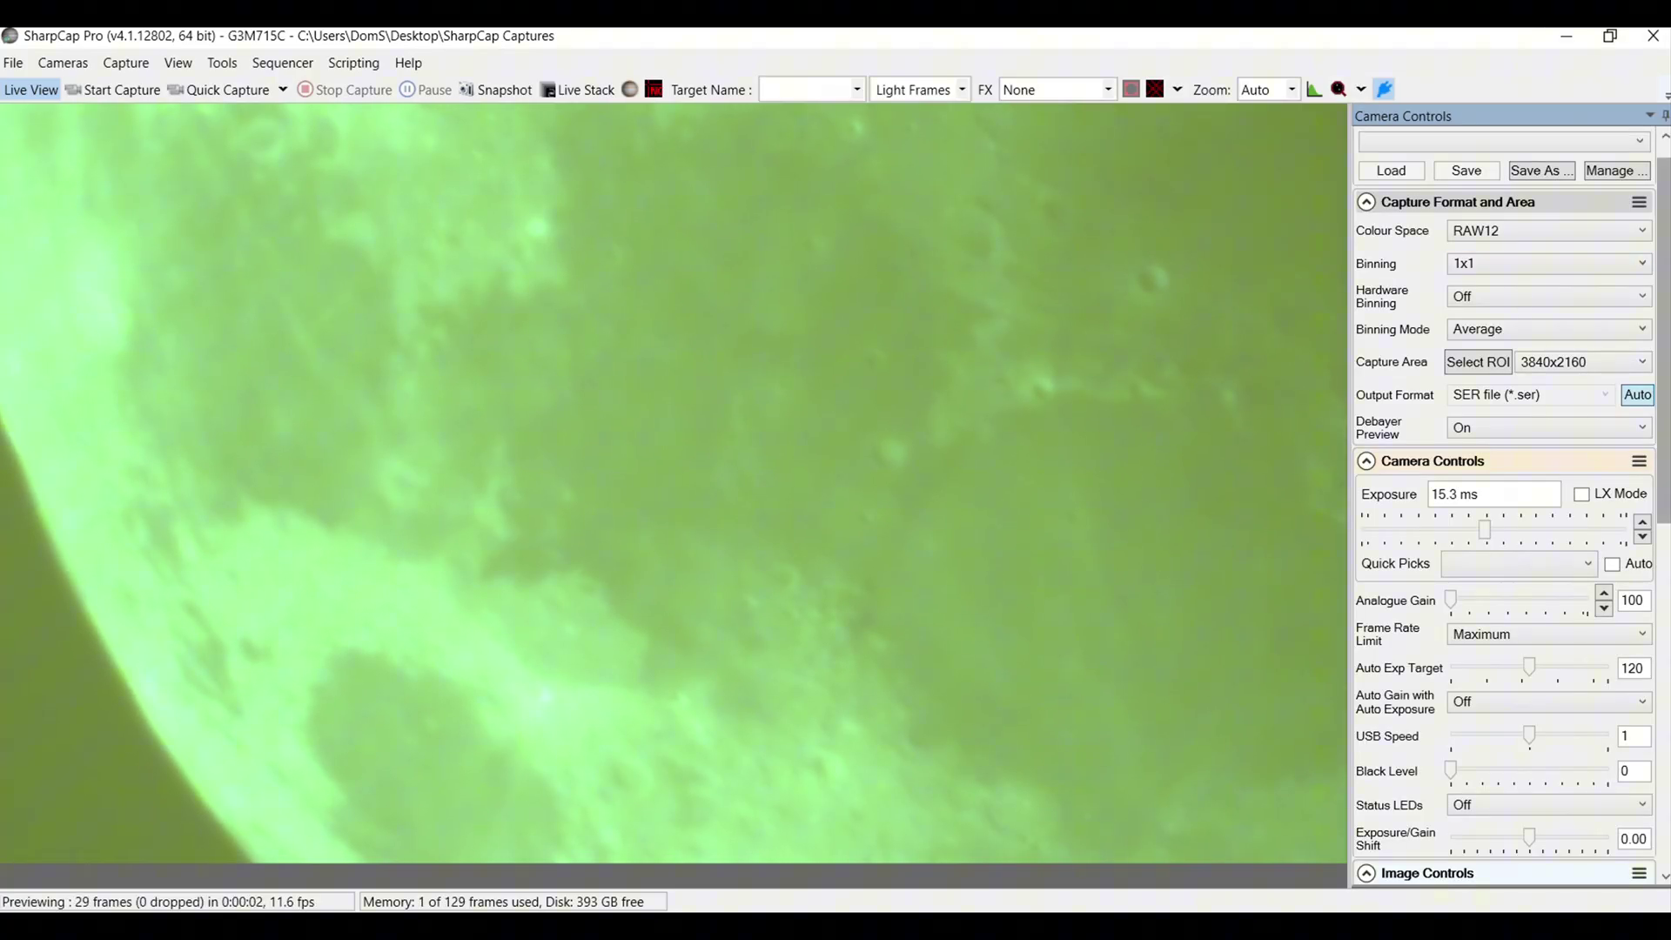
scroll(1506, 505, down, 5)
scroll(1506, 505, down, 1)
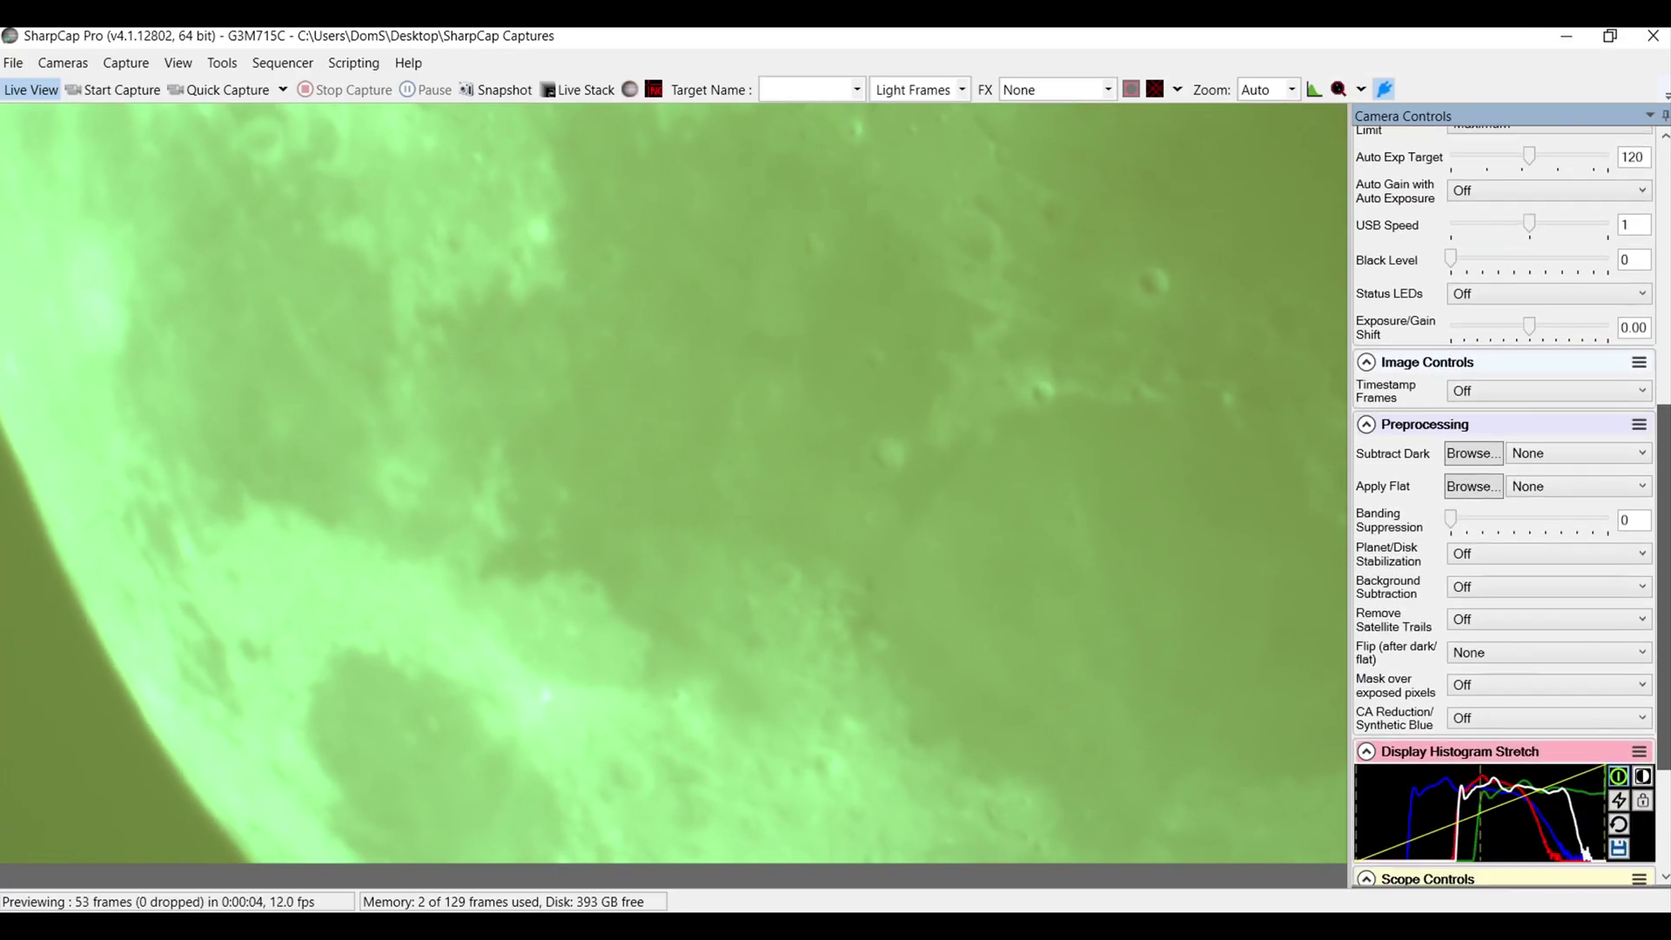
scroll(1668, 607, up, 2)
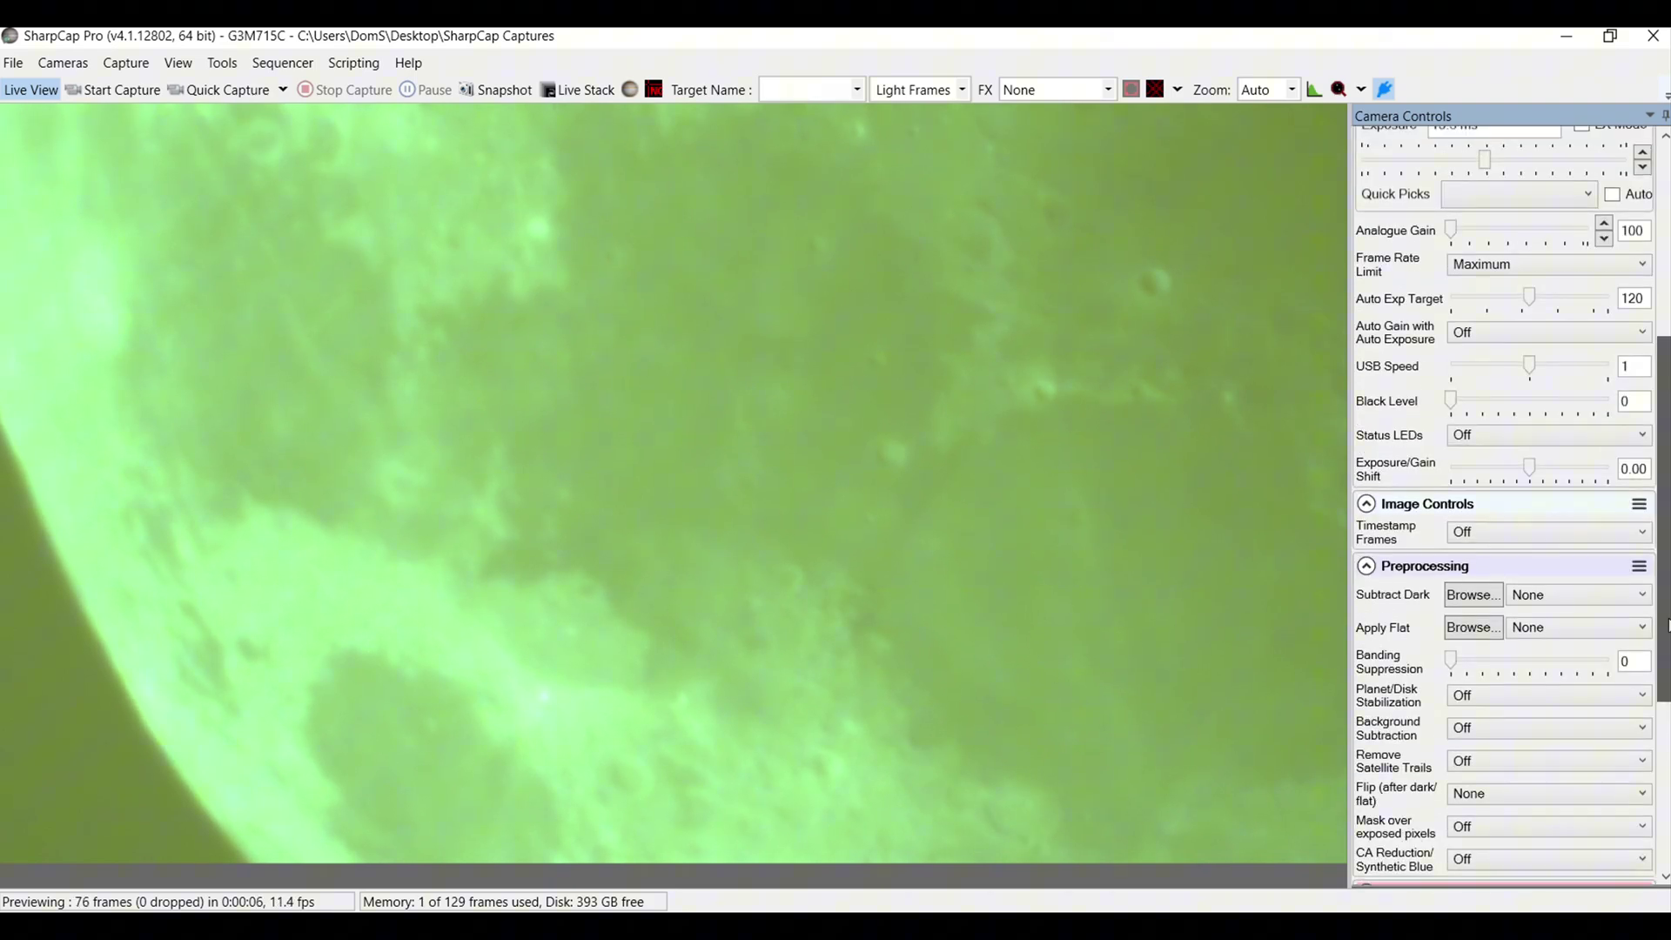
scroll(1668, 608, up, 5)
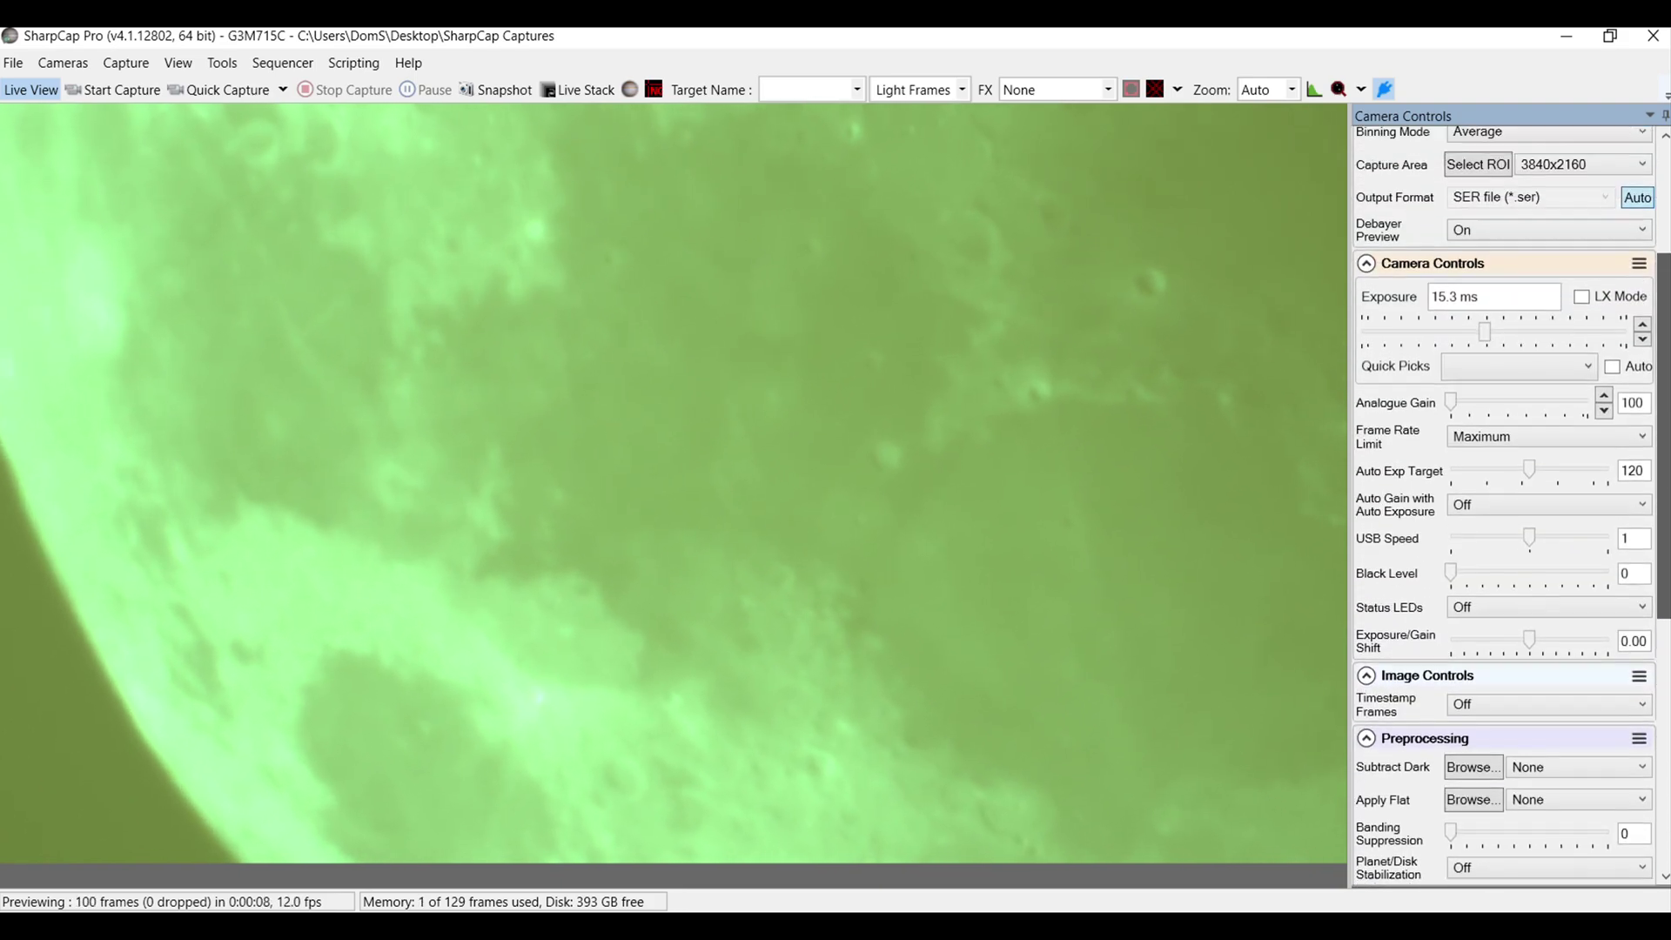
scroll(1668, 607, up, 1)
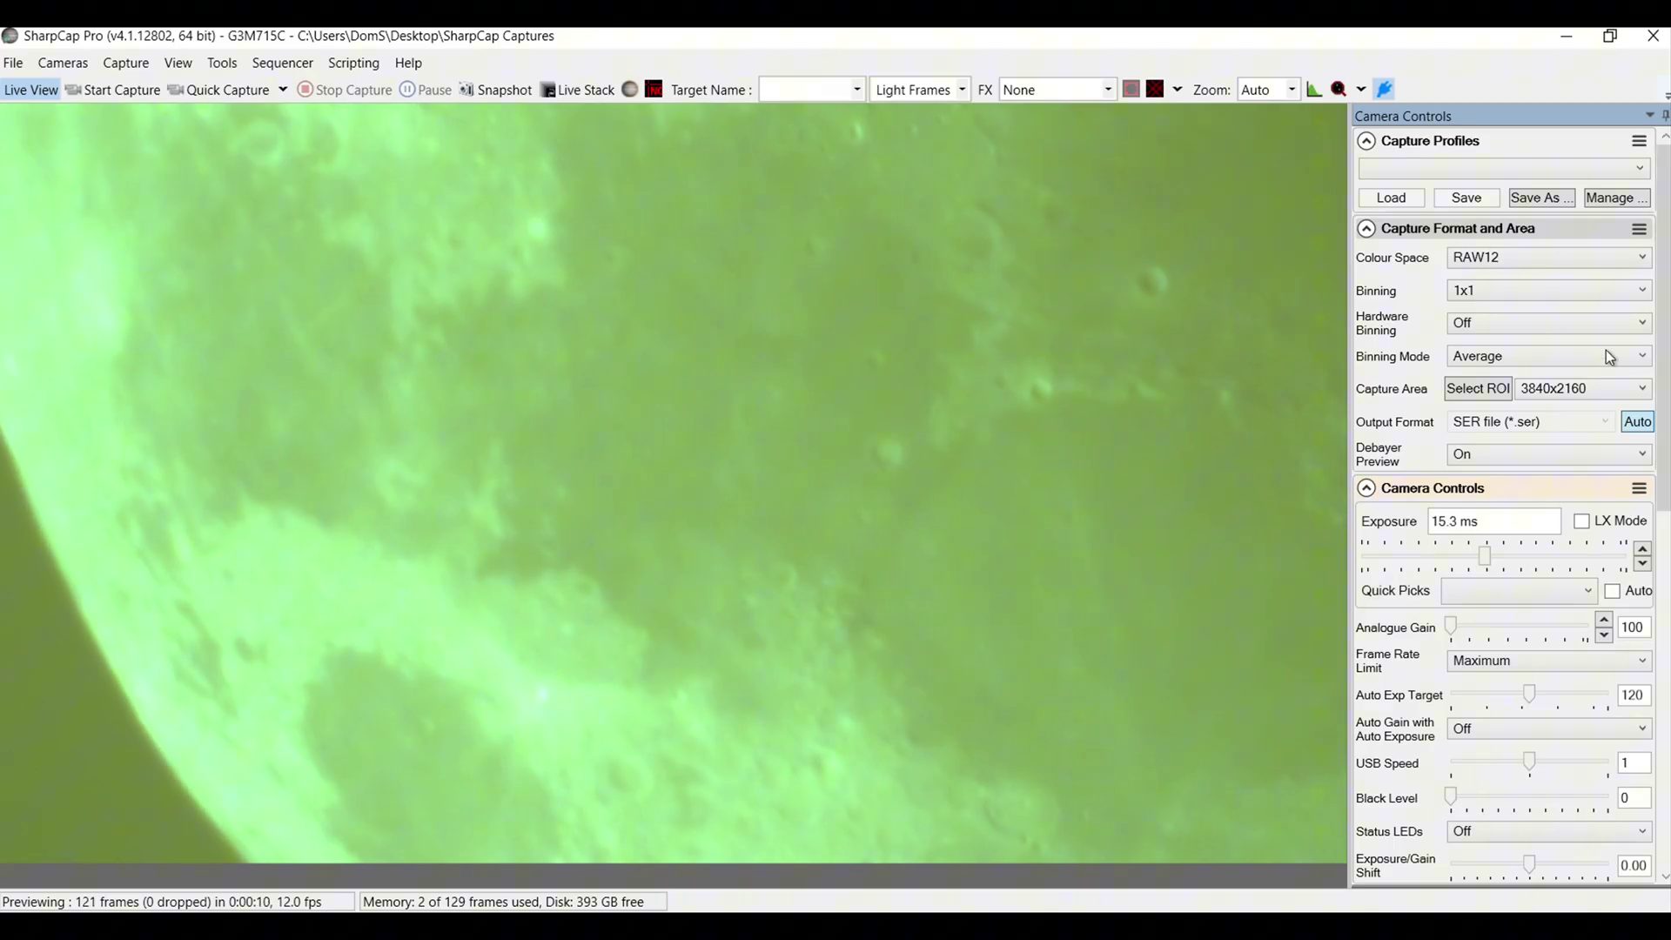
Set the colour space to RGB24 and run the automatic white balance adjustment.
click(1565, 263)
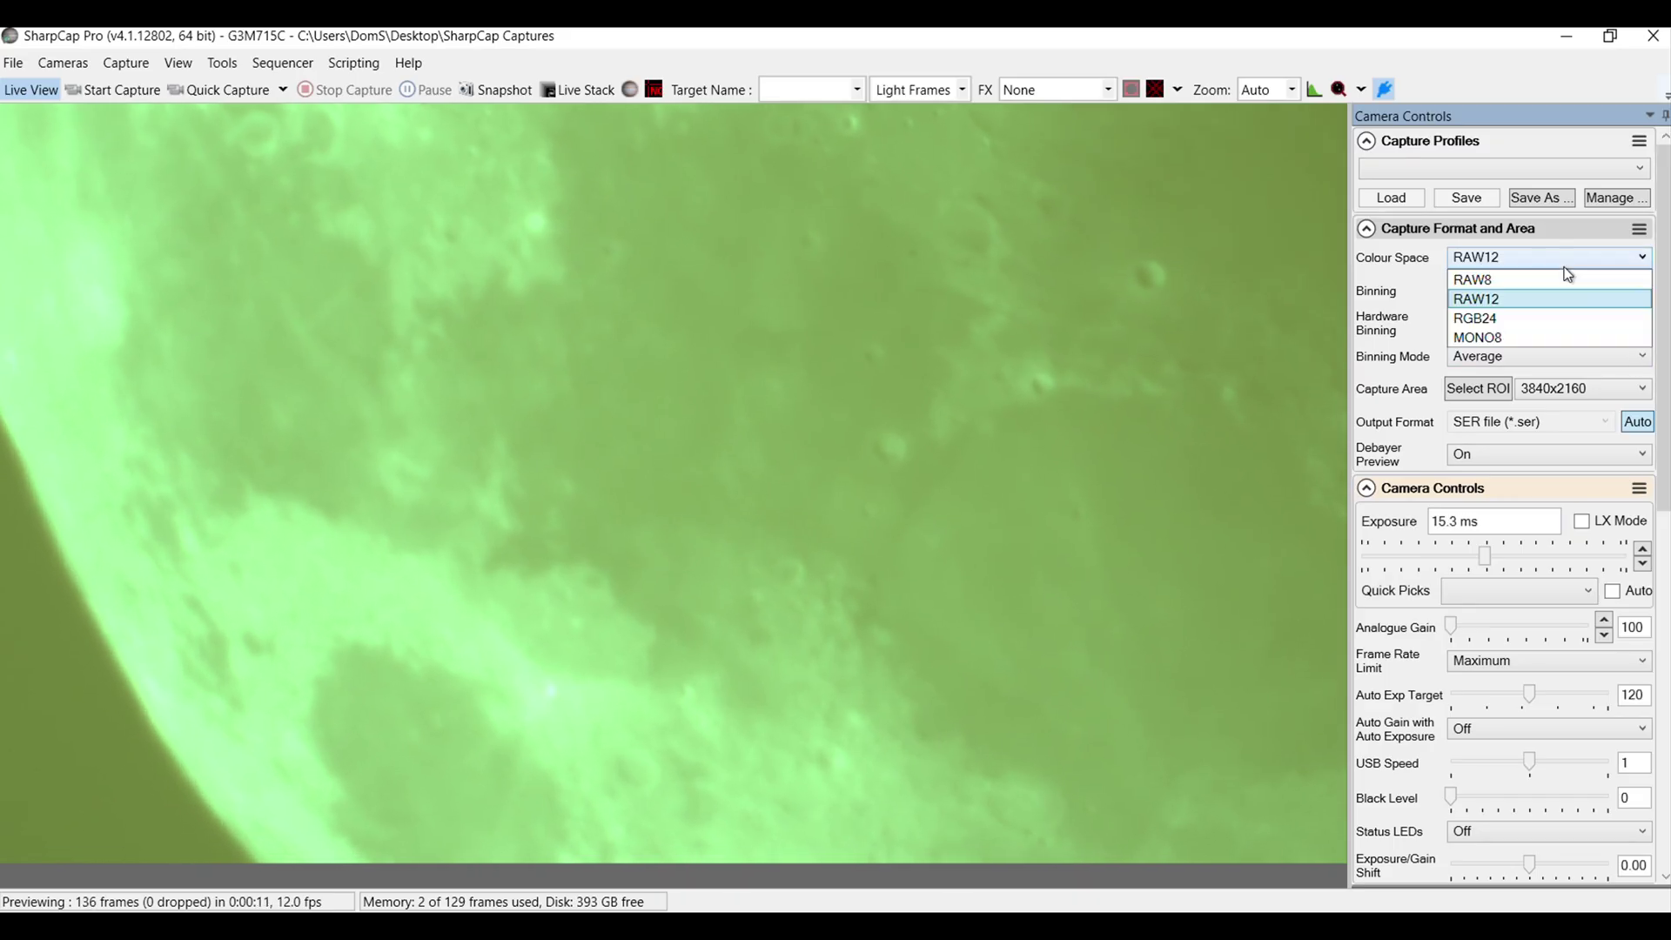
click(1556, 327)
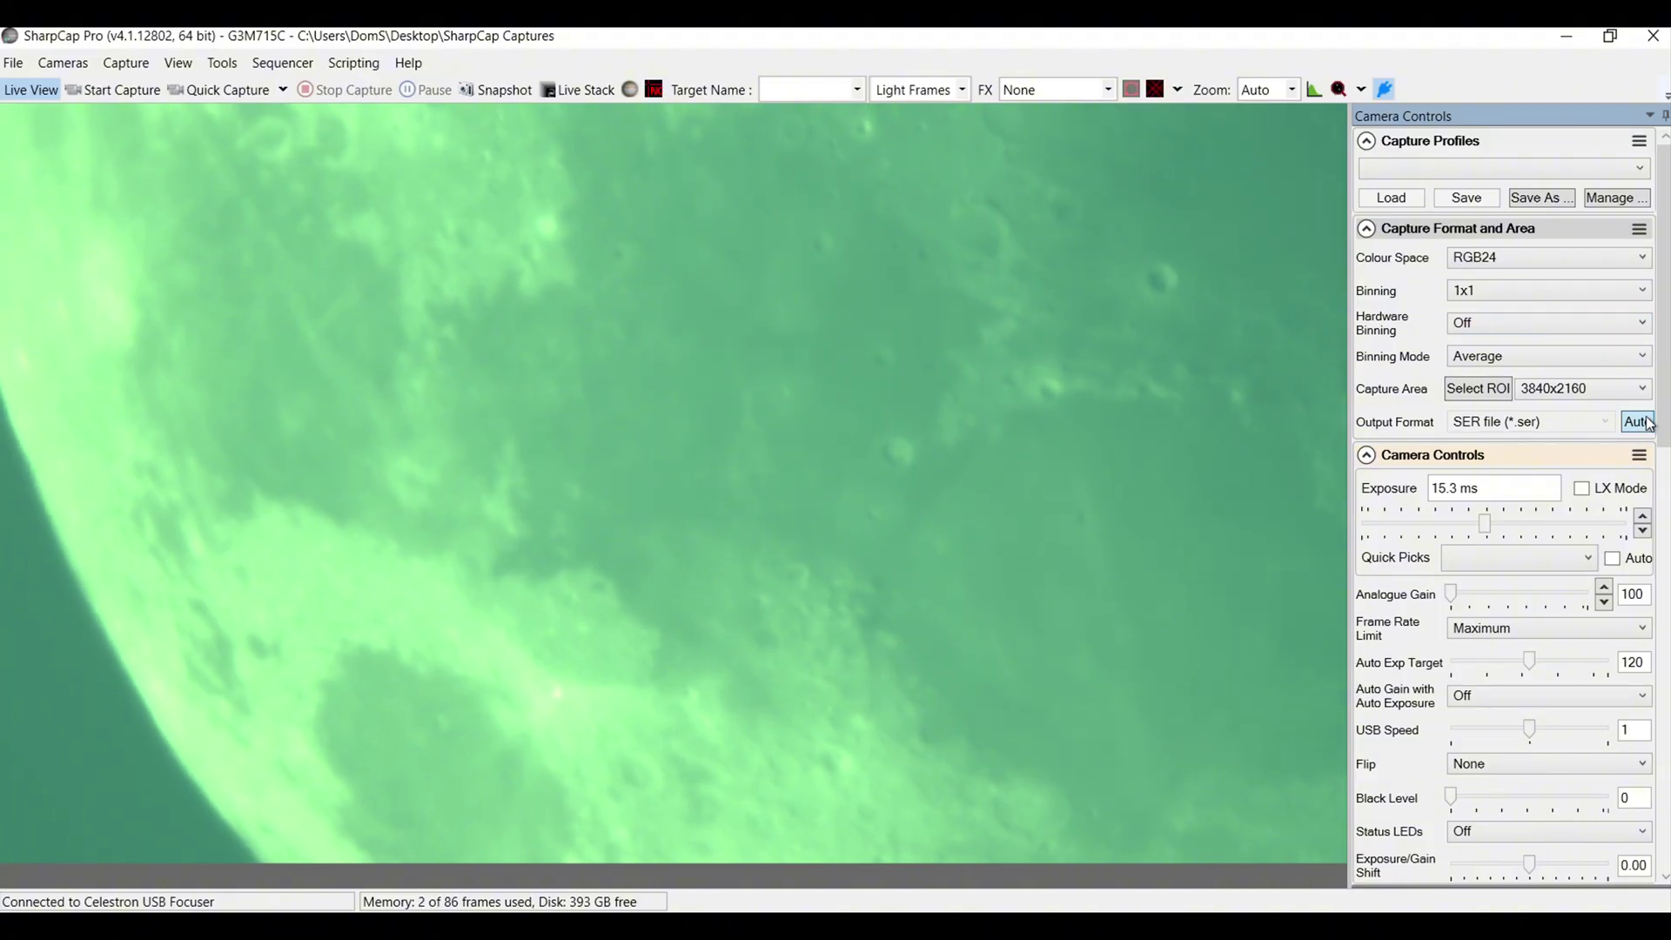
drag(1665, 415, 1665, 602)
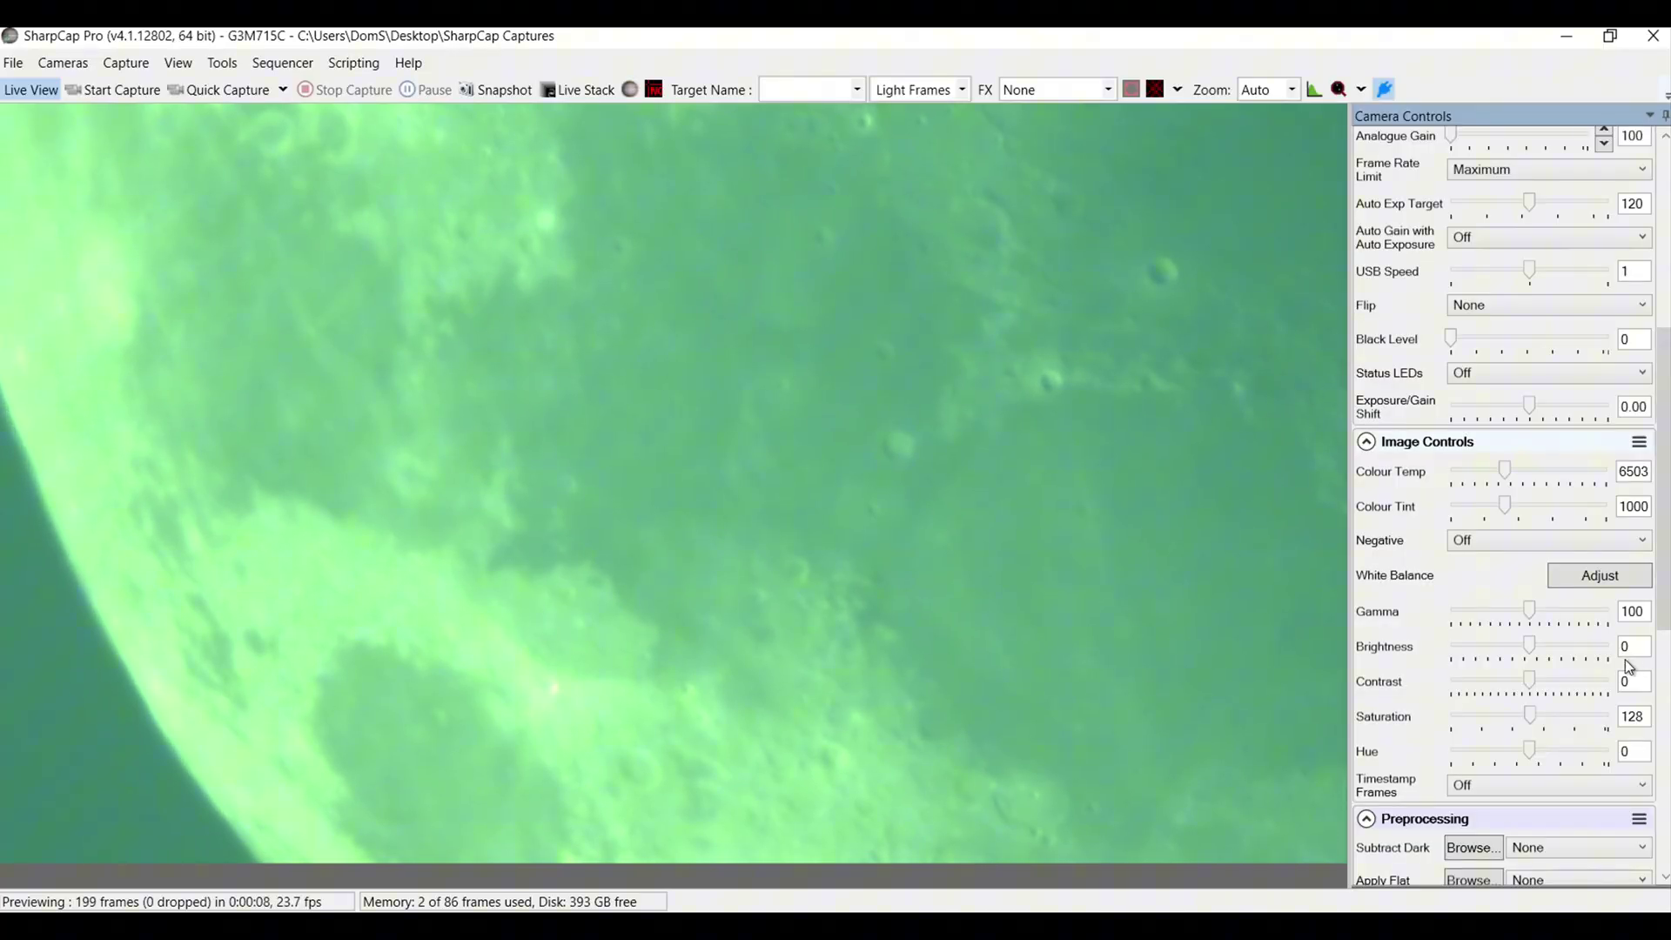
click(1603, 585)
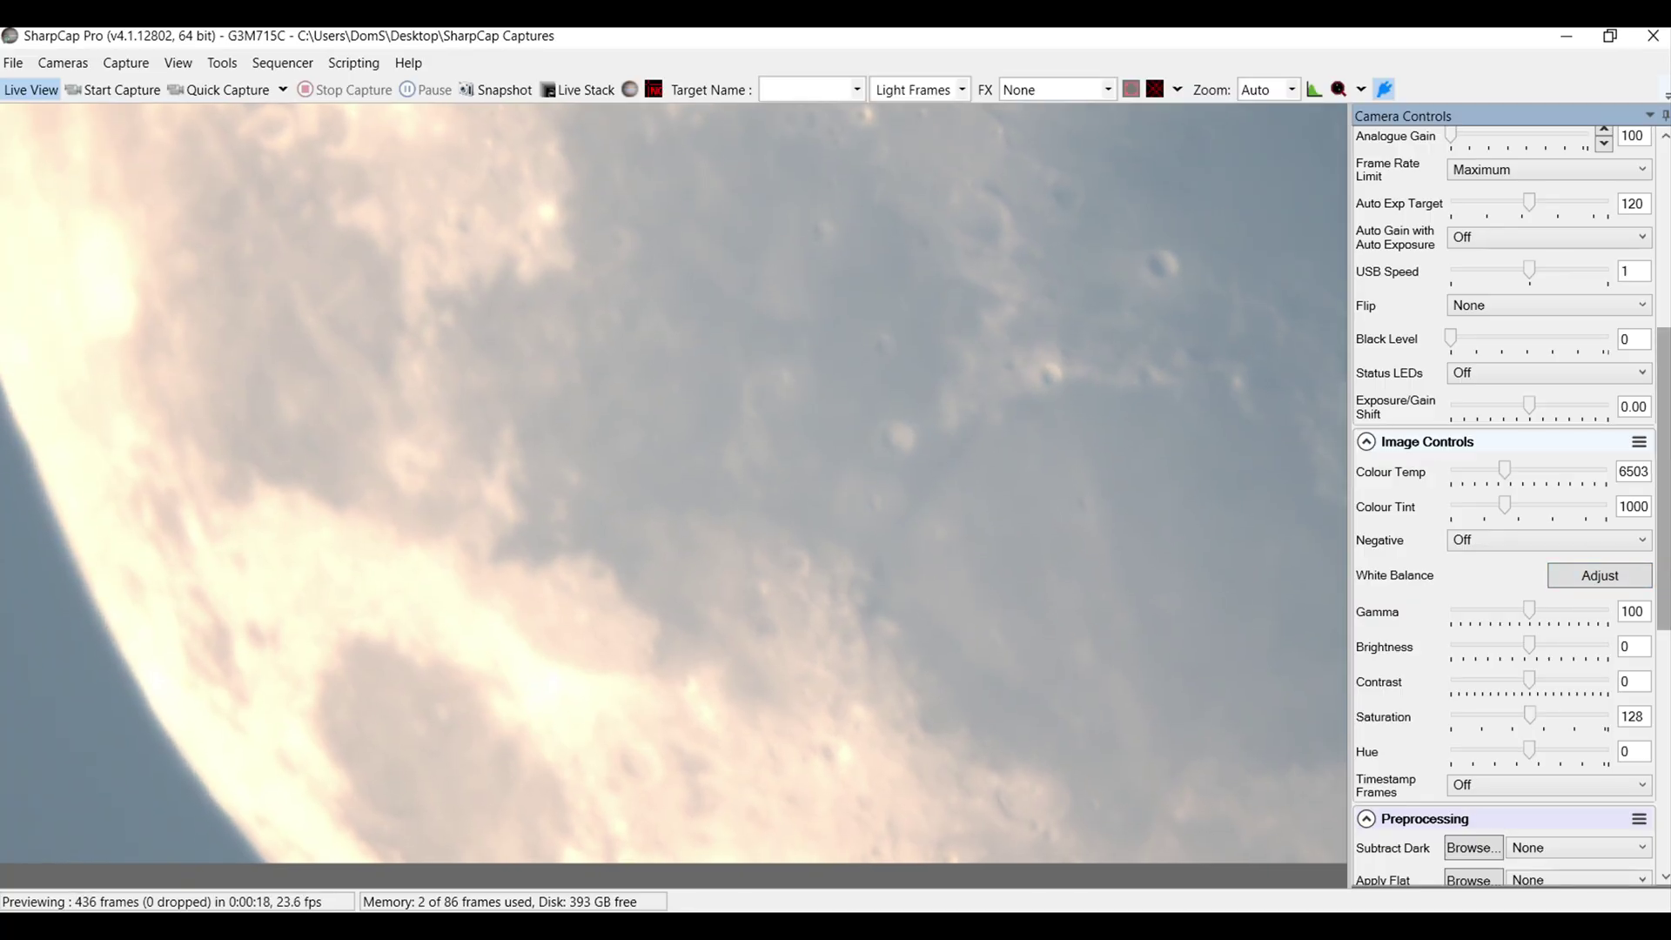
Reduce the camera exposure to 11.3 ms.
scroll(1666, 424, up, 5)
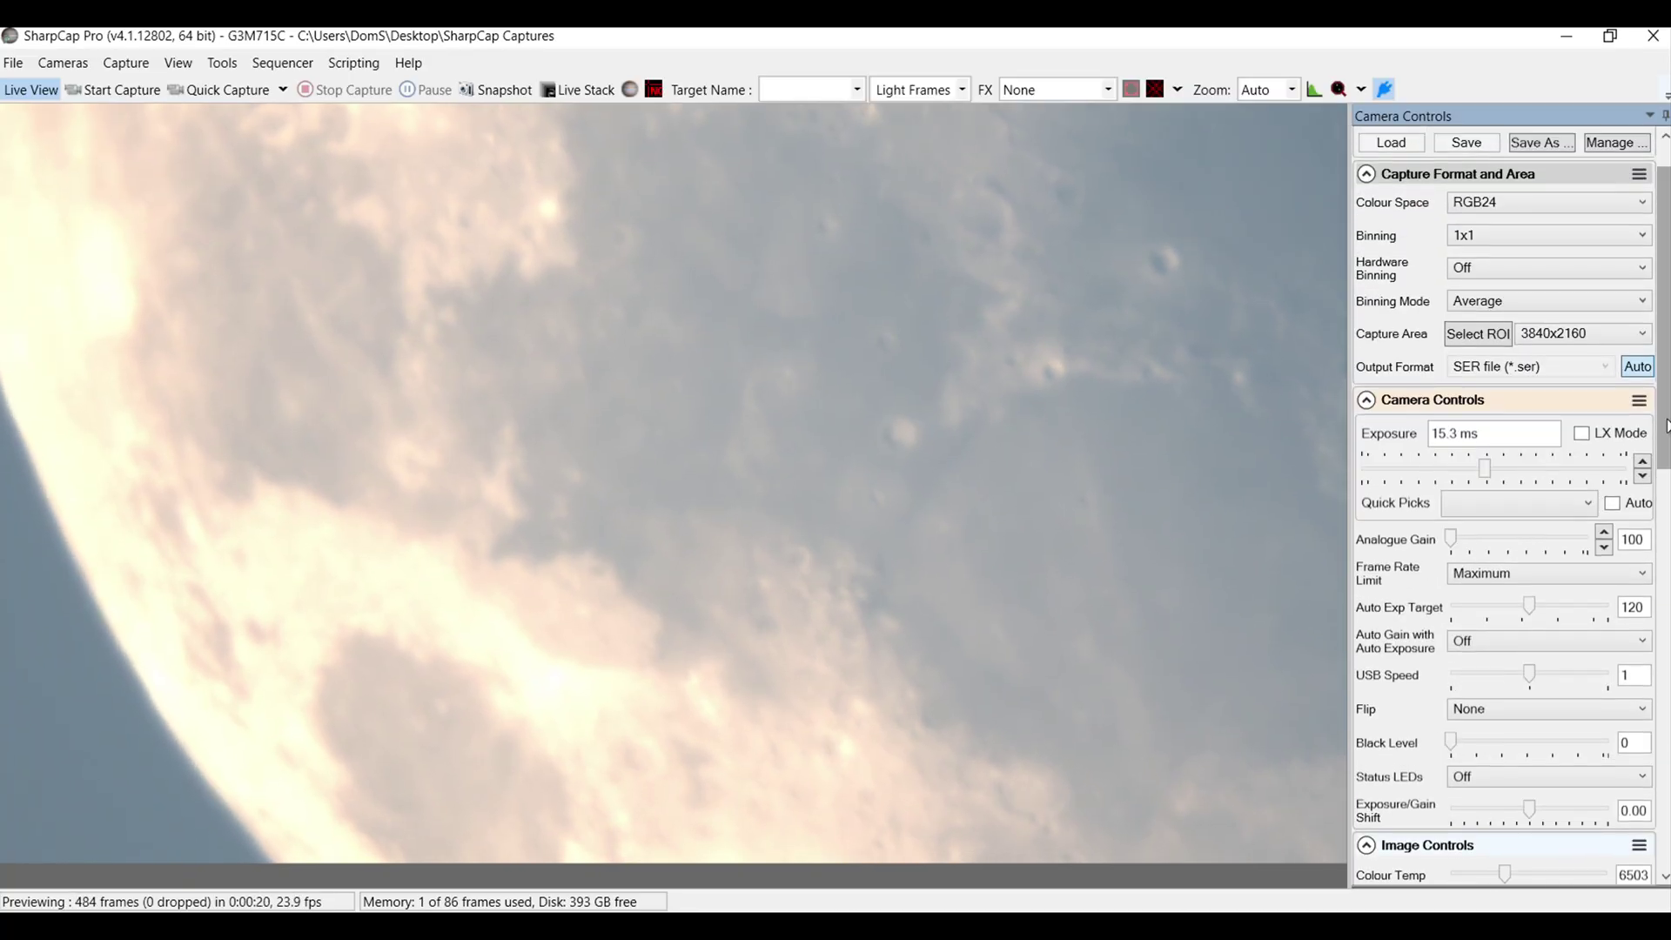
click(1641, 476)
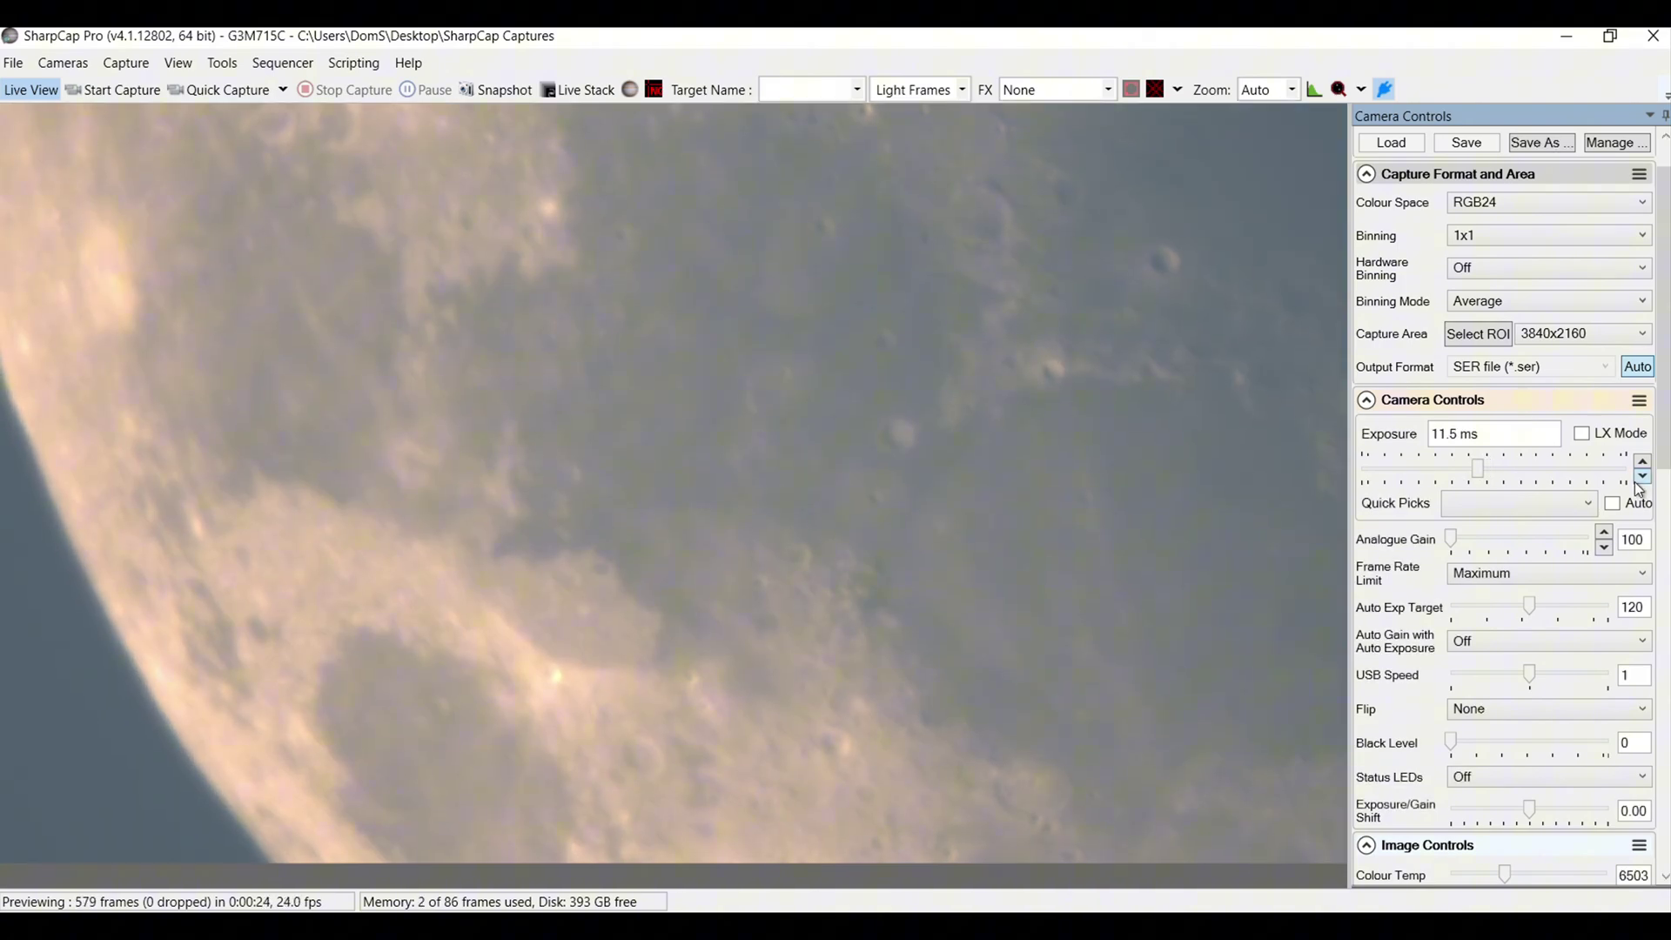
click(1640, 478)
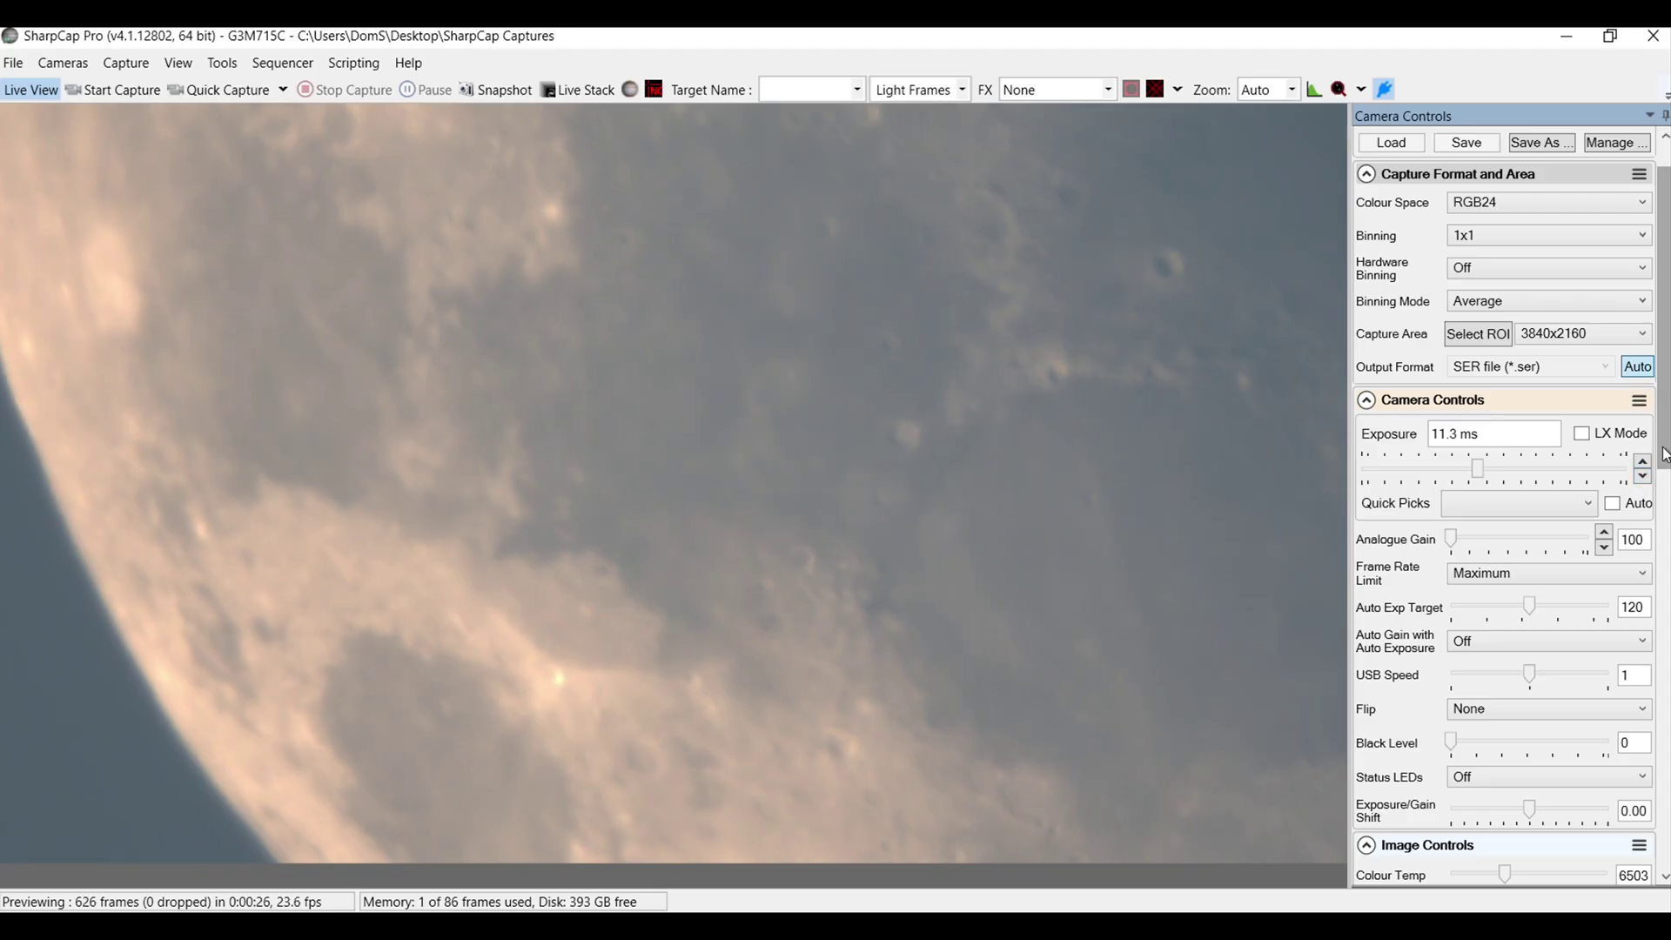
Test the focus in fine steps of 25, moving the focuser positive to 36932 and then negative to 36832.
scroll(1659, 470, down, 5)
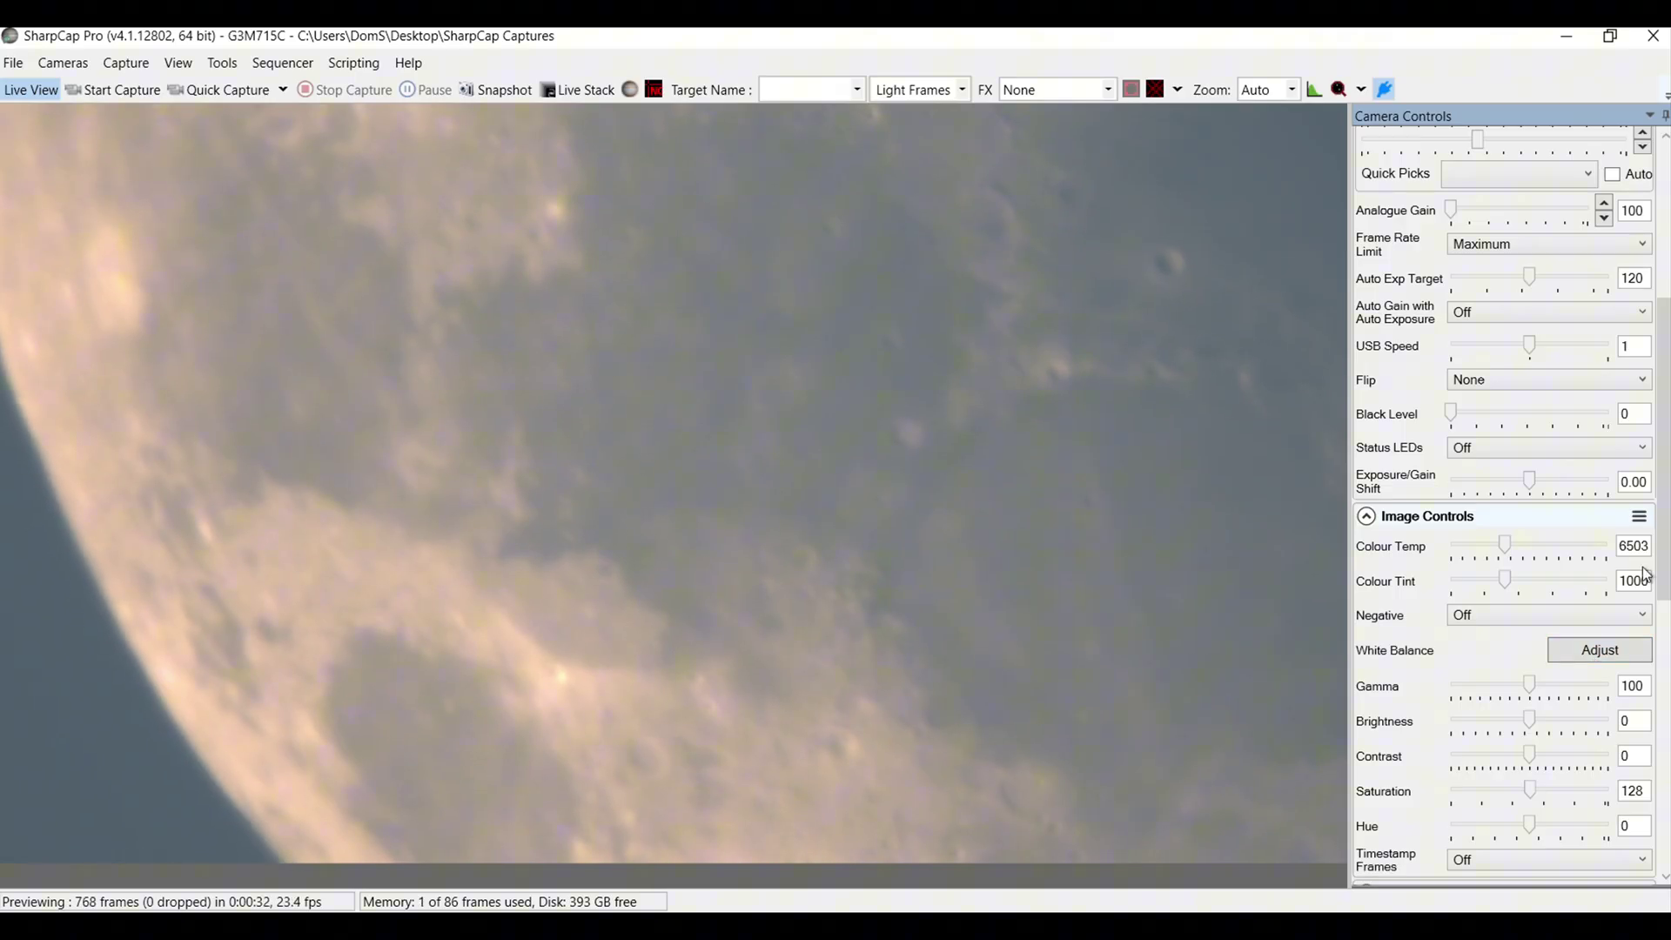
scroll(1659, 564, down, 5)
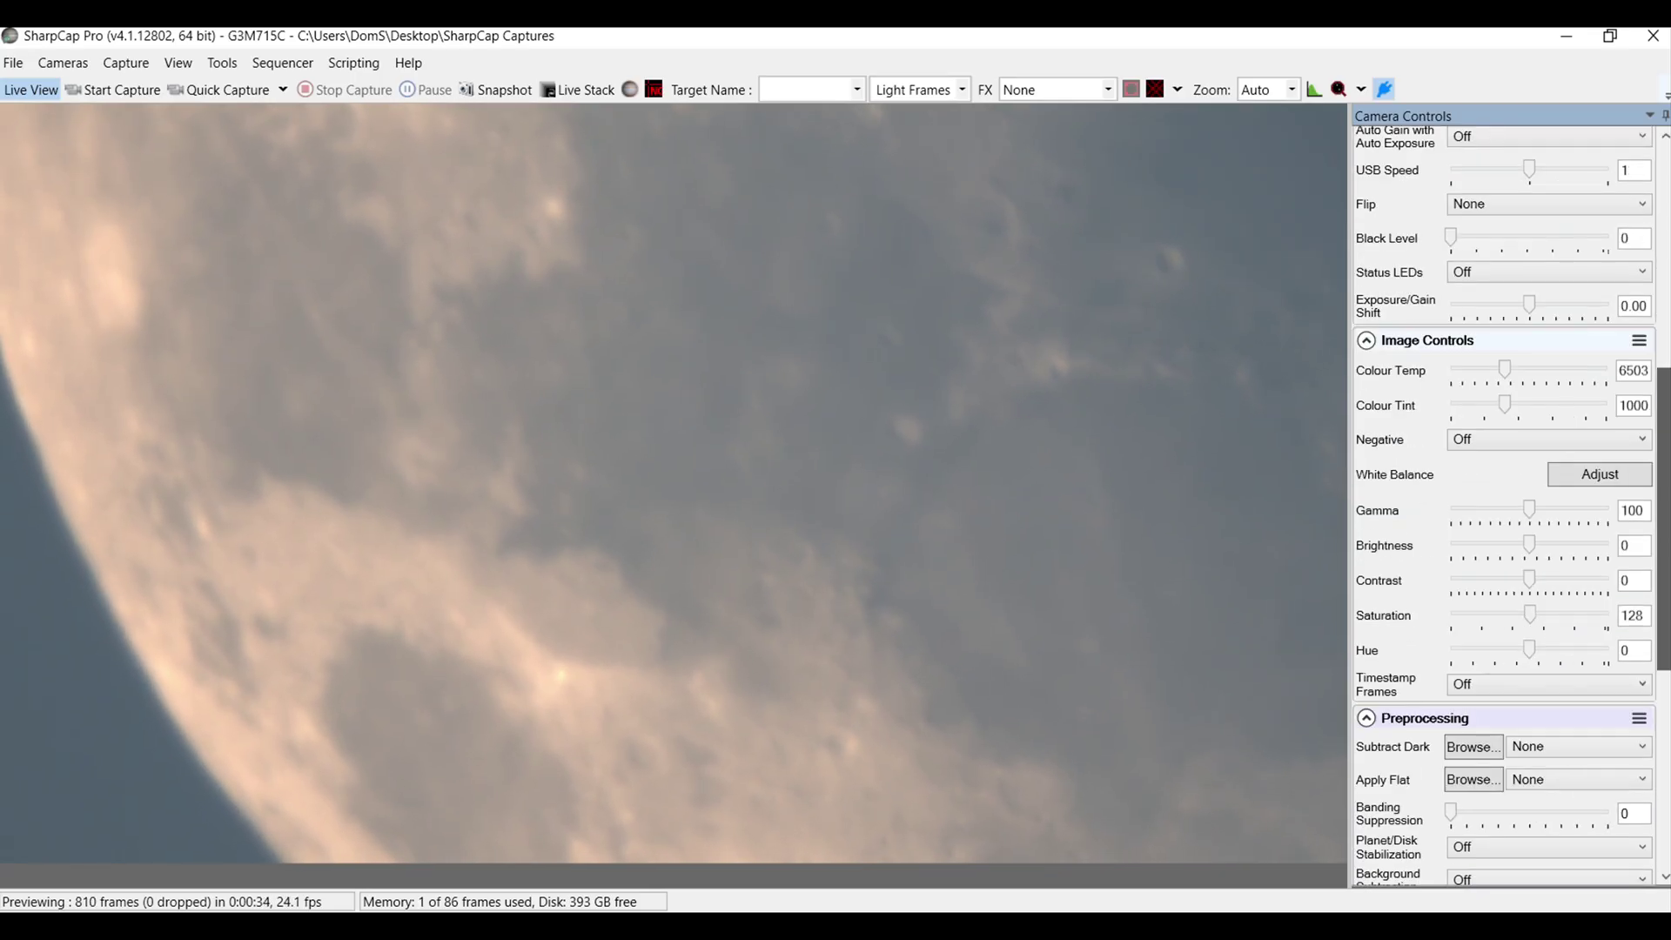
scroll(1659, 564, down, 2)
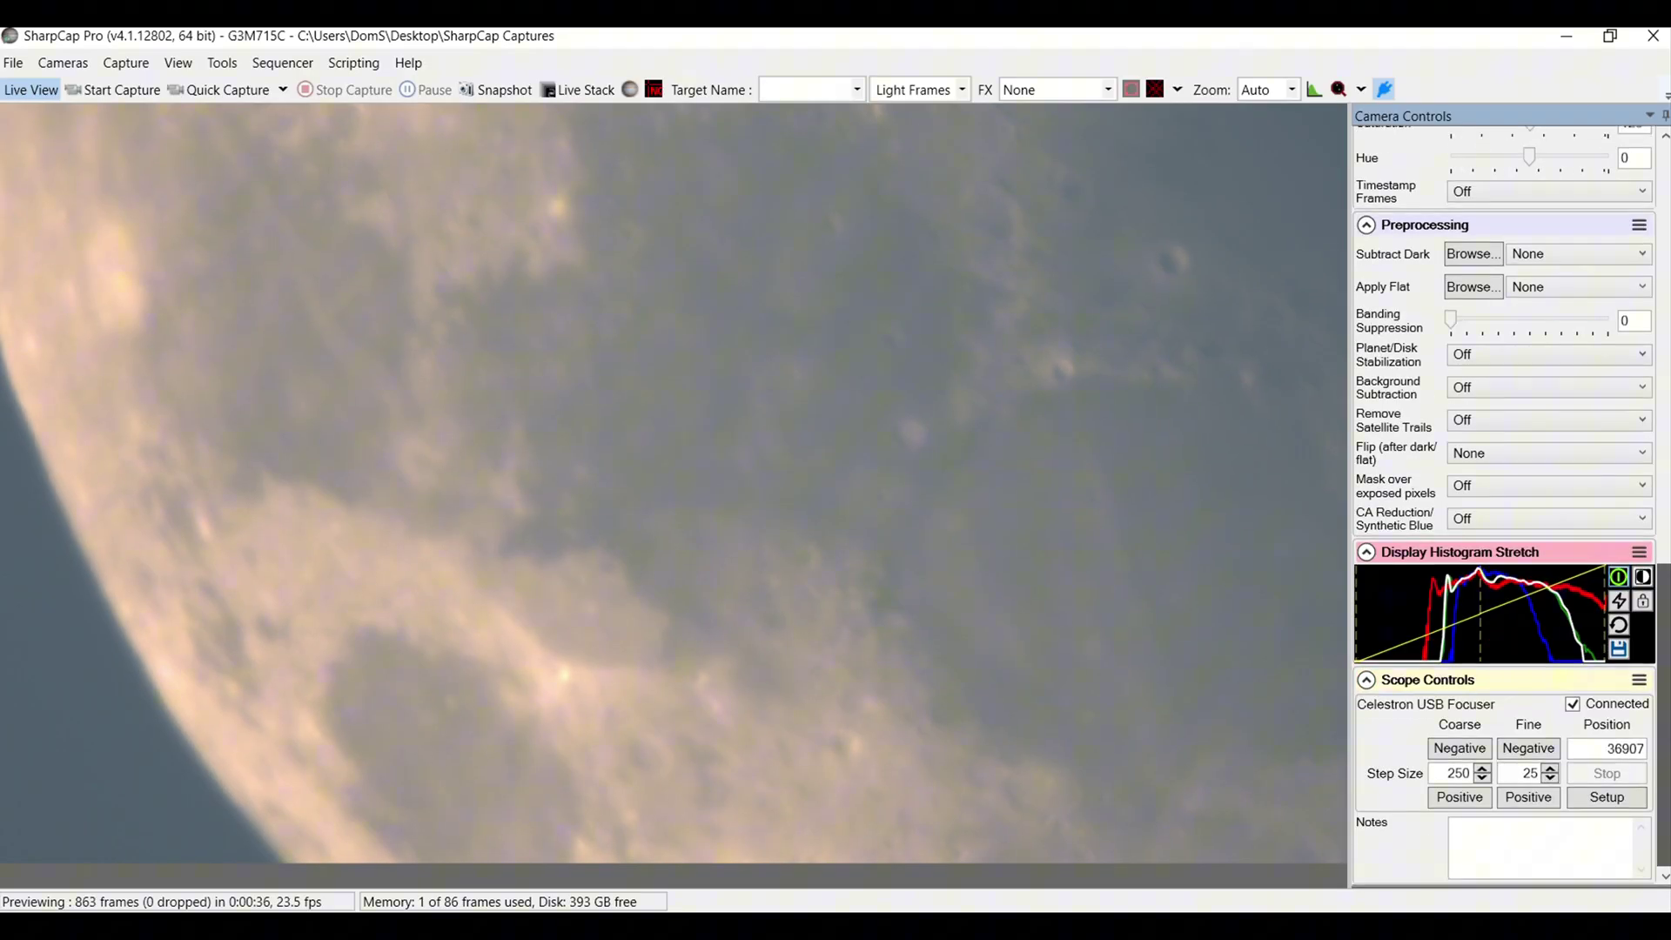
click(1513, 802)
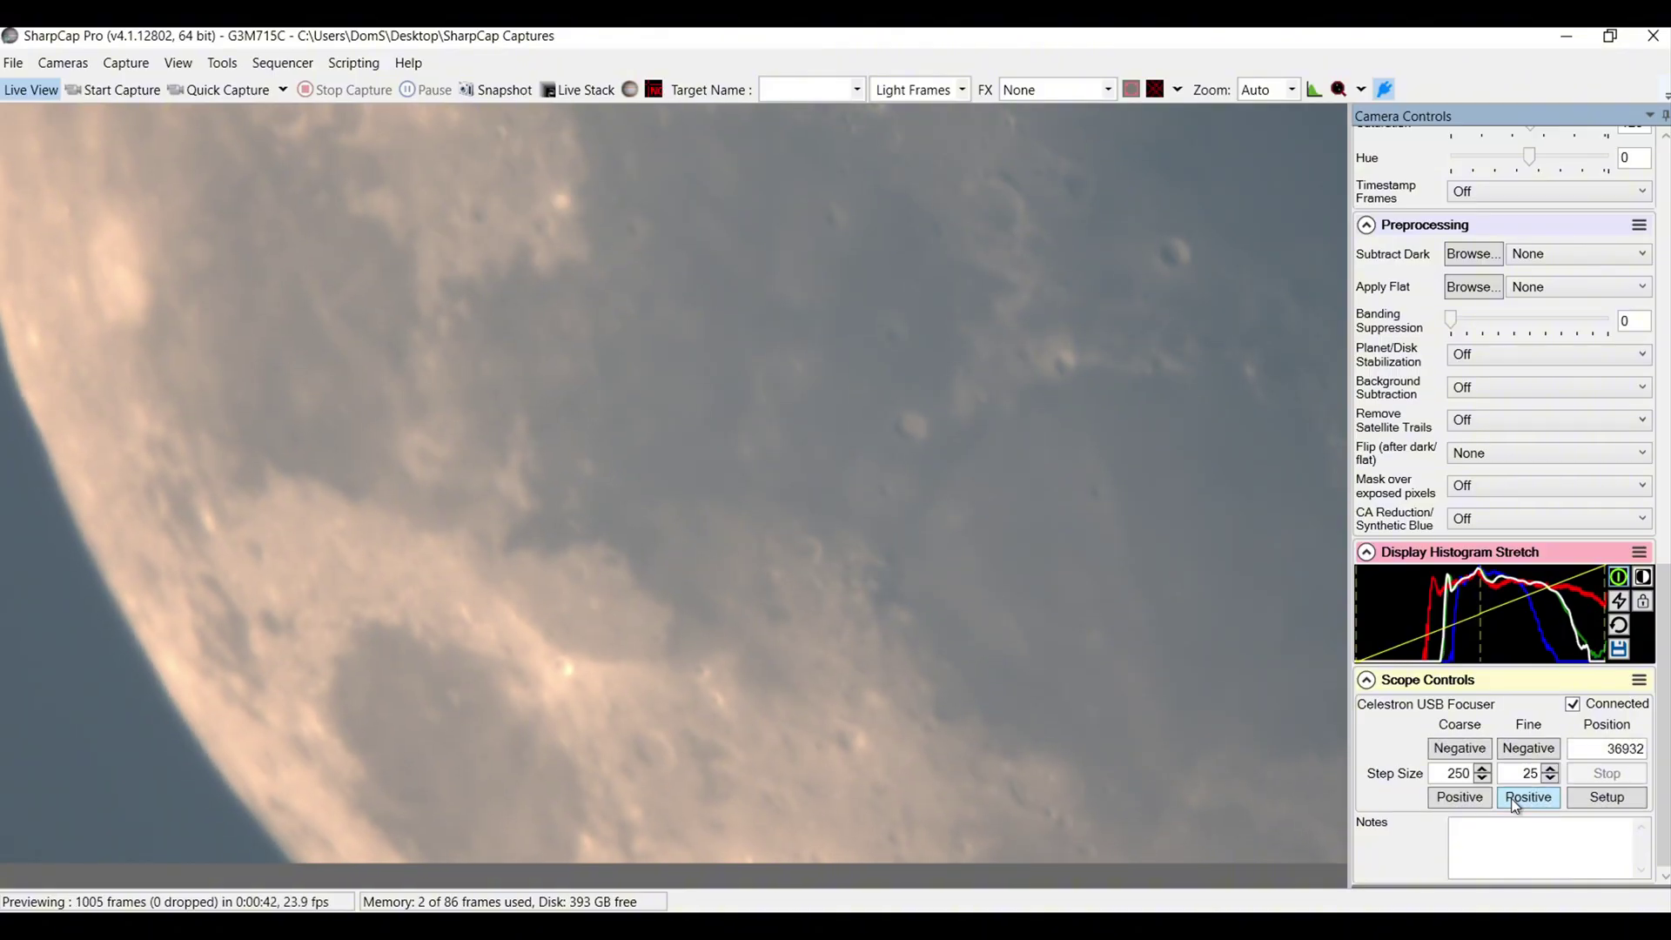
click(1527, 750)
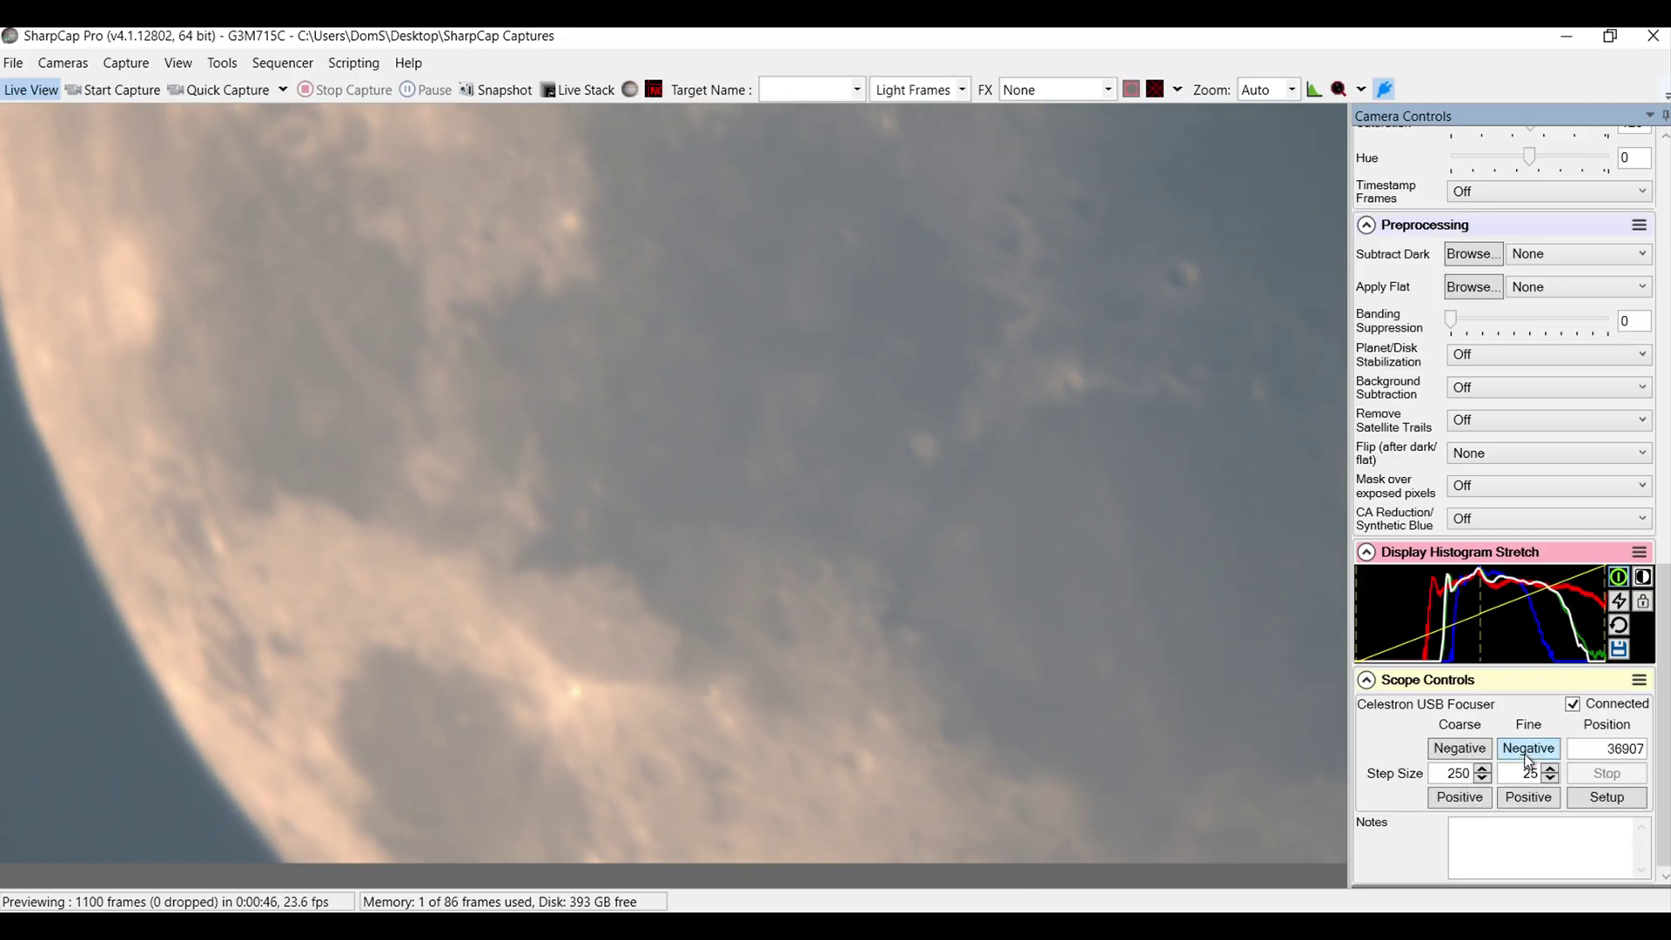
click(1526, 759)
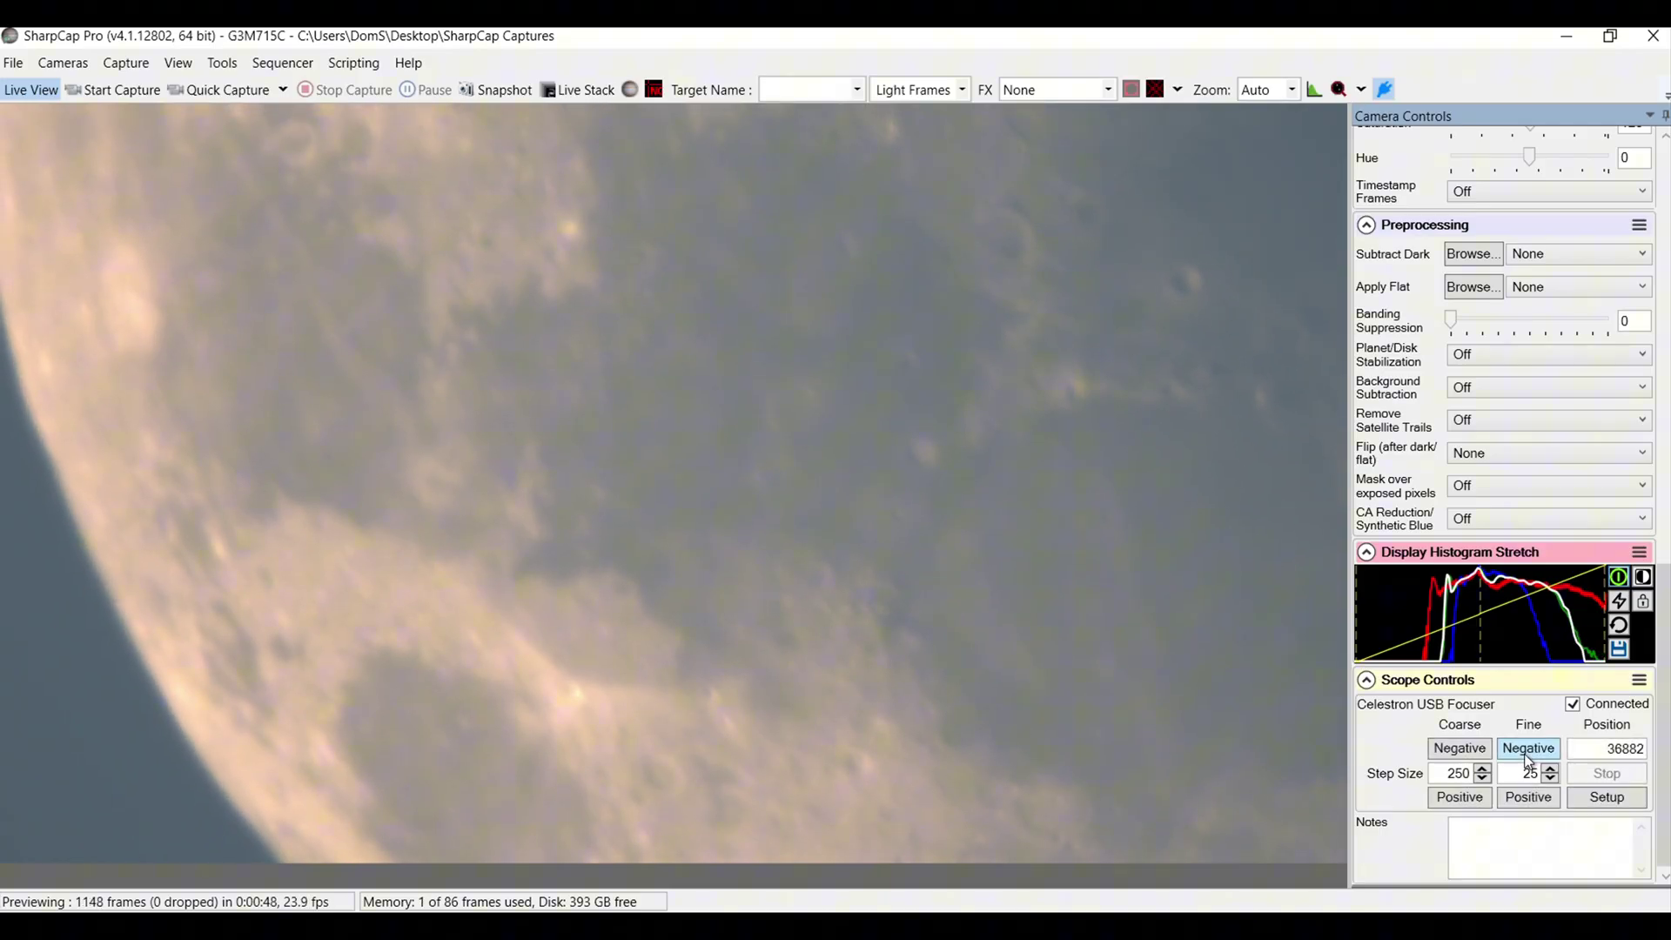
click(1528, 759)
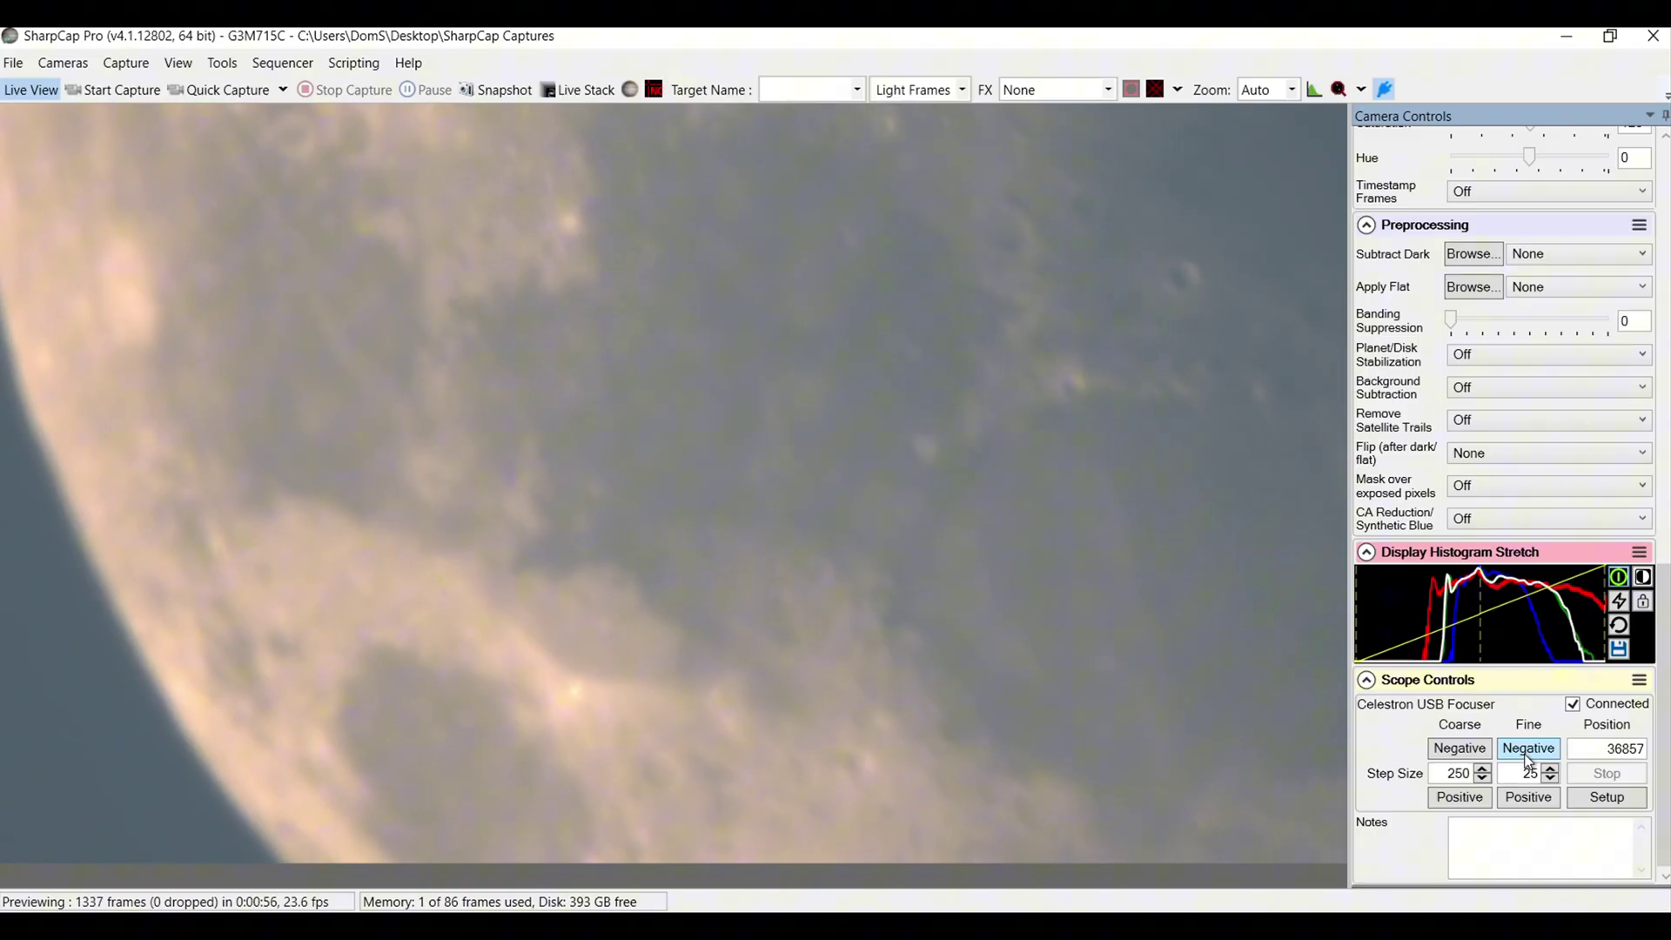
click(1528, 759)
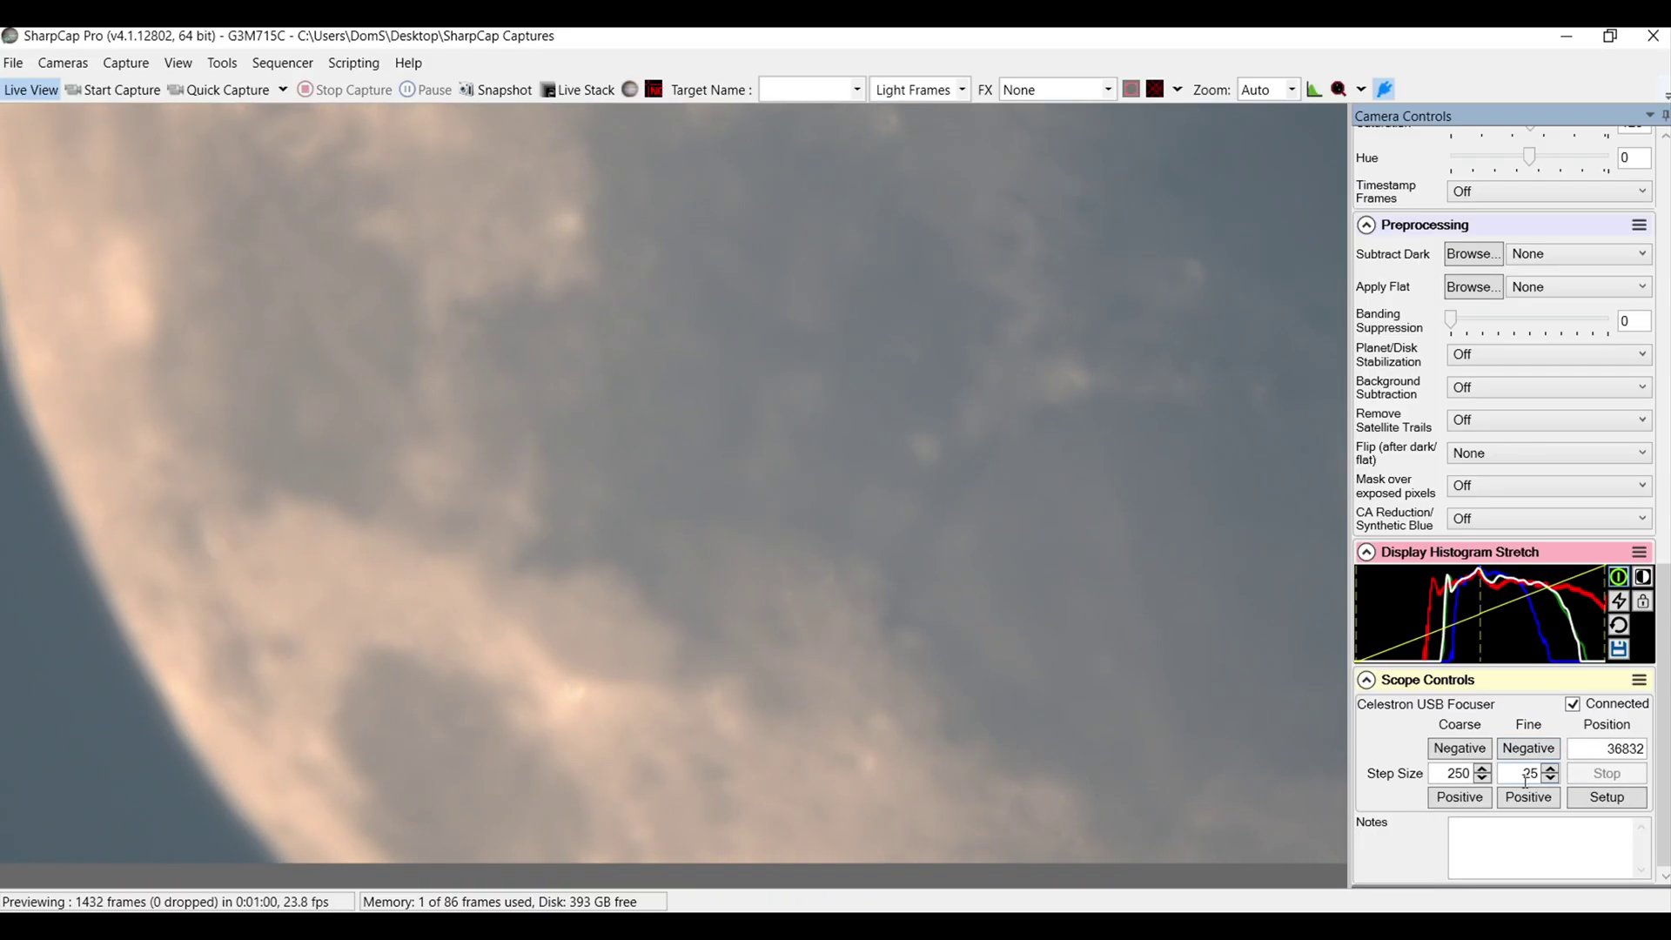
Return the focuser in positive fine steps of 25 to position 36907.
click(1525, 797)
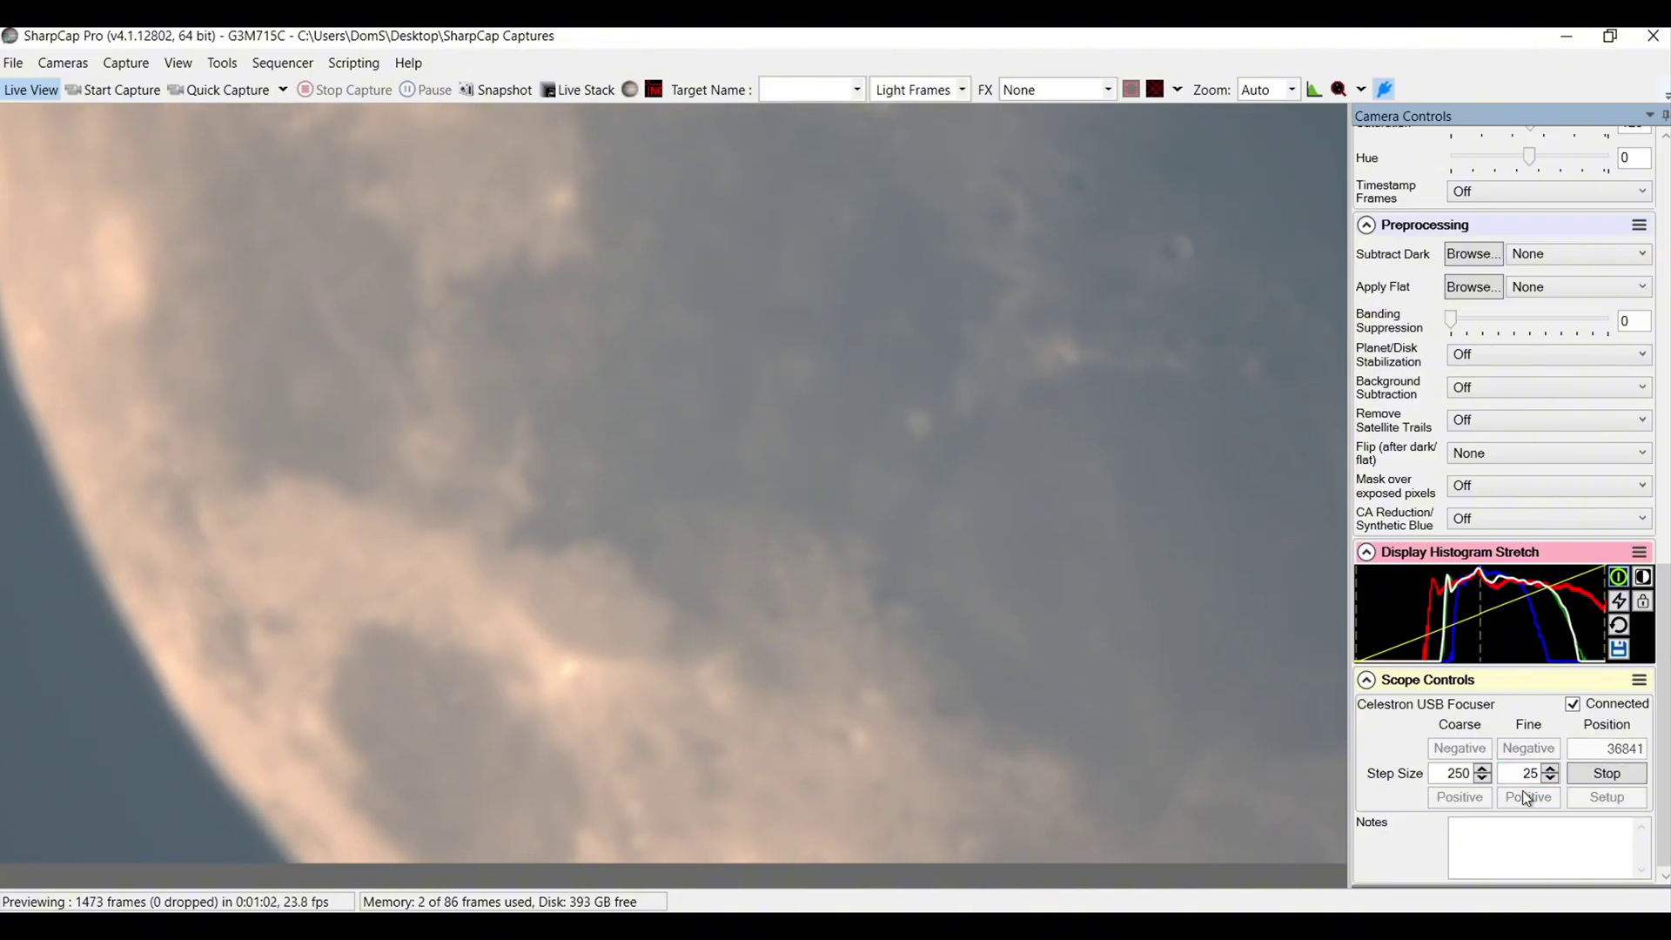
click(1524, 798)
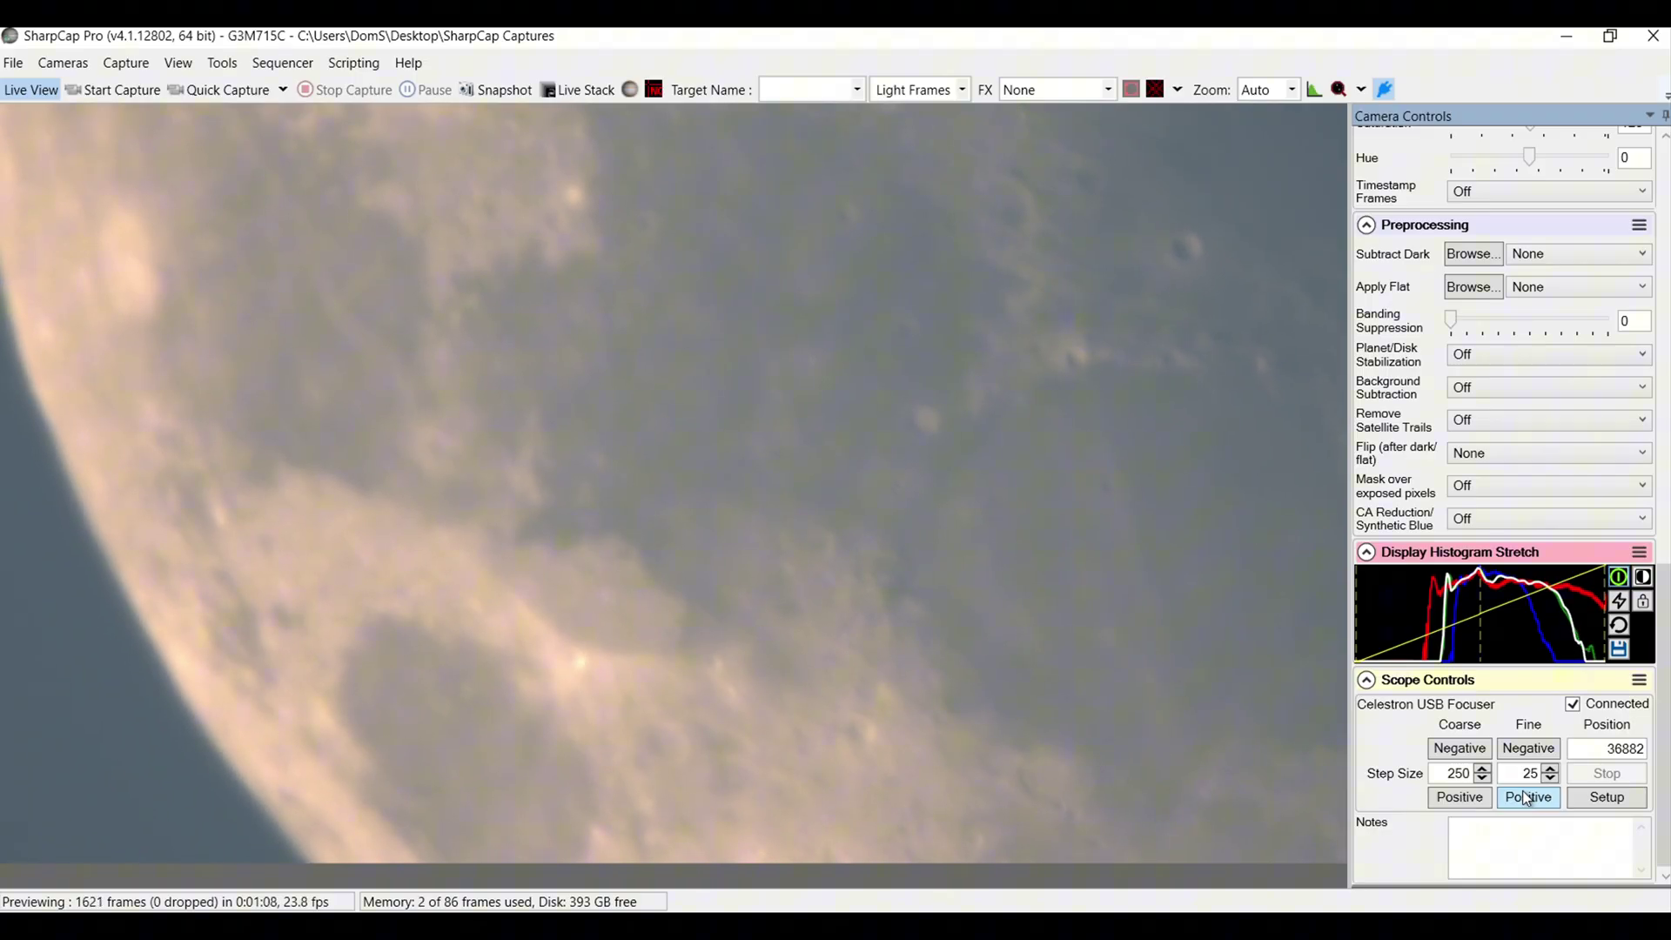
click(1524, 797)
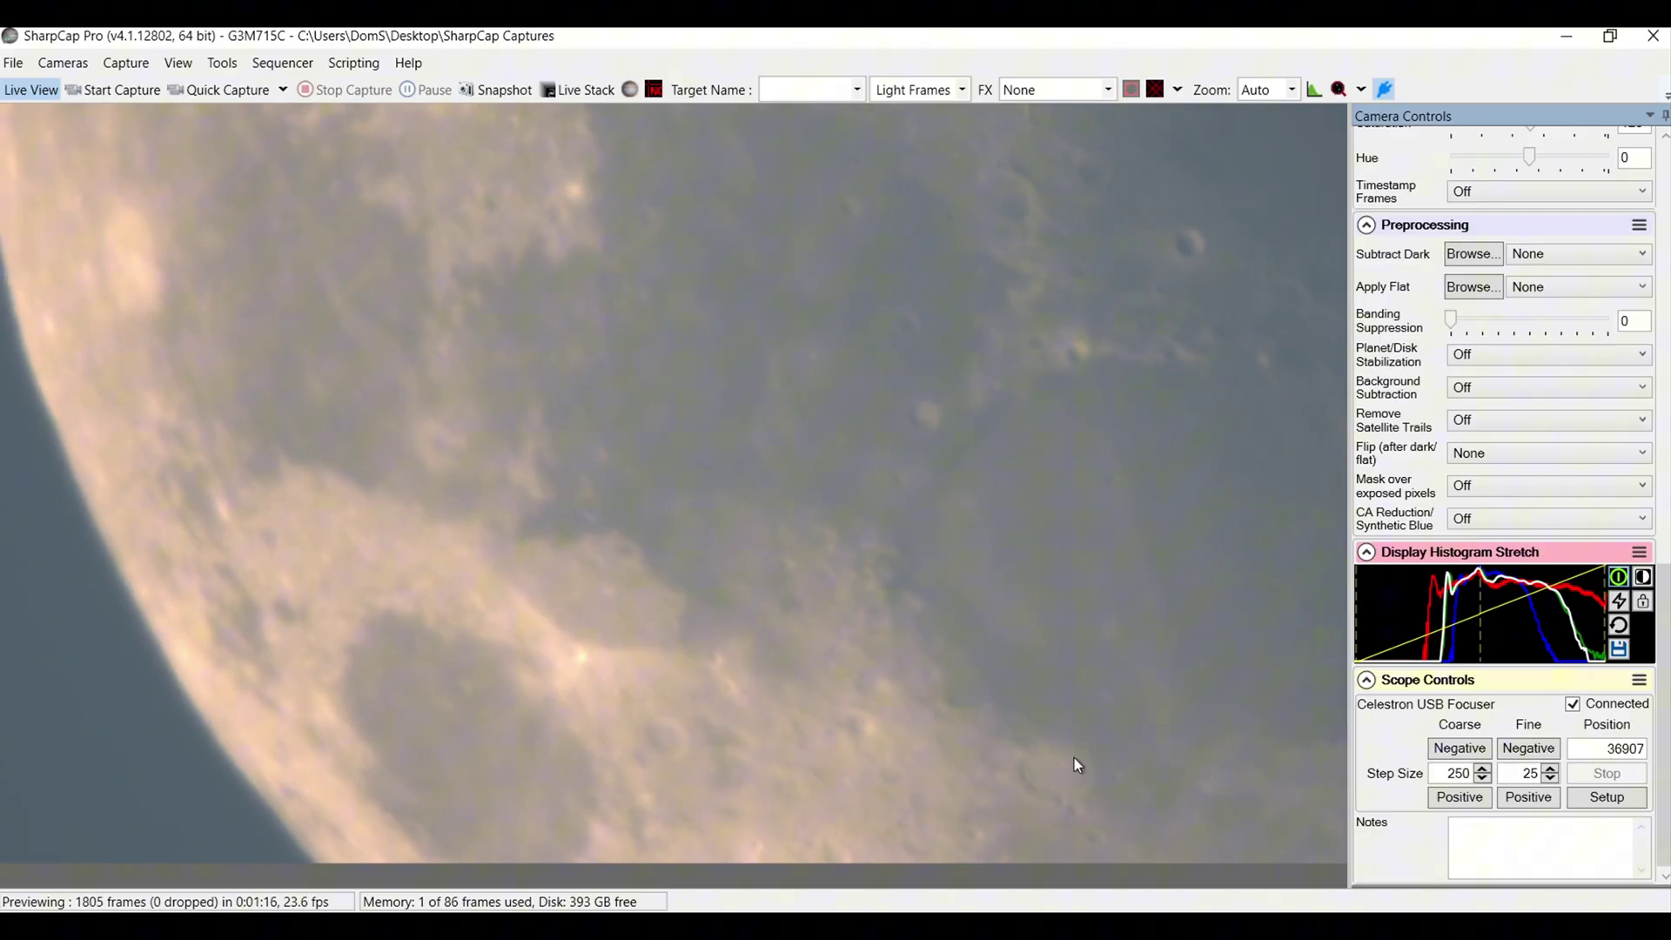
Switch to SynScan Pro and slew the mount at rate 5 to frame the Moon's lower limb and terminator craters, then return to SharpCap.
click(1049, 927)
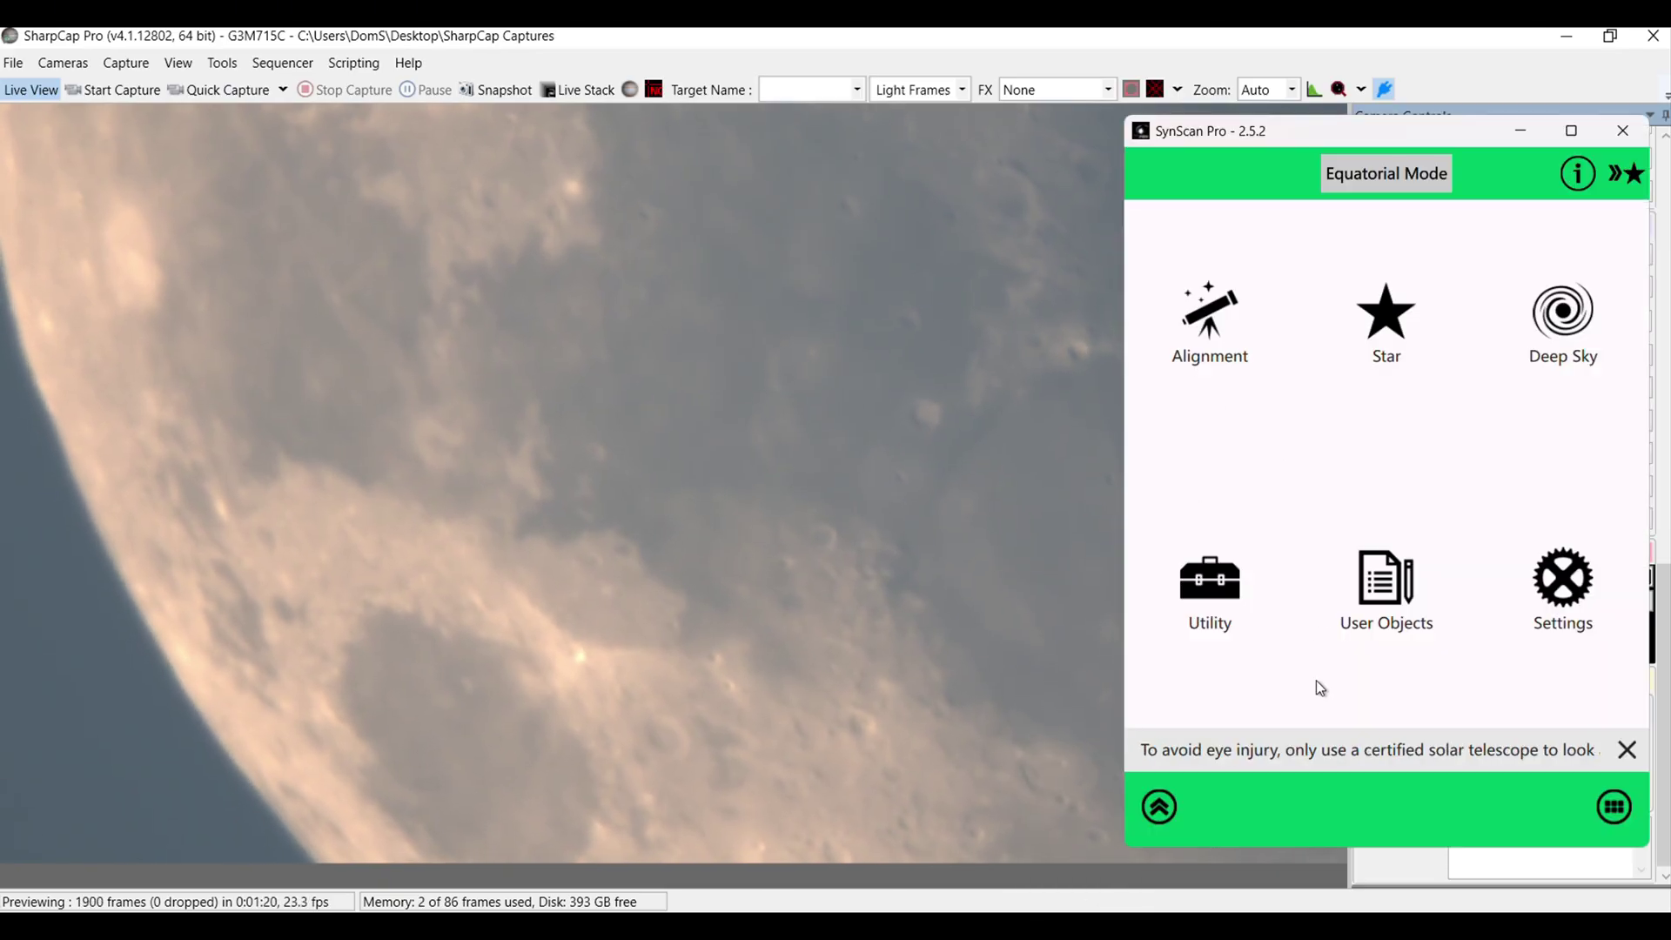
click(1163, 809)
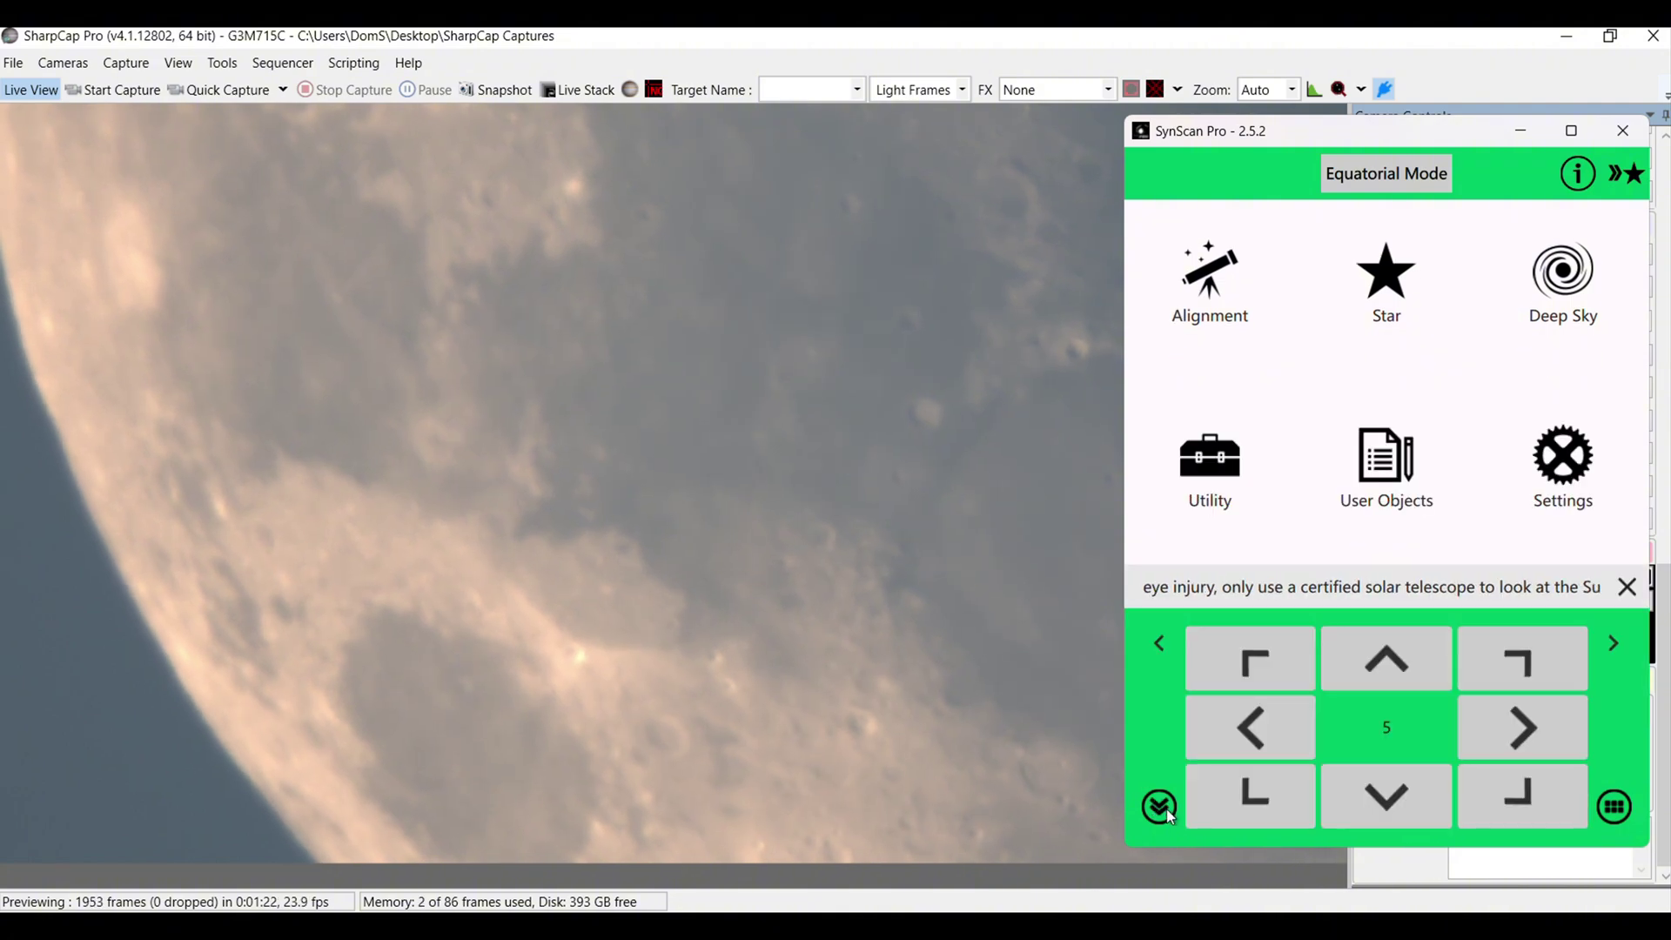
click(1405, 675)
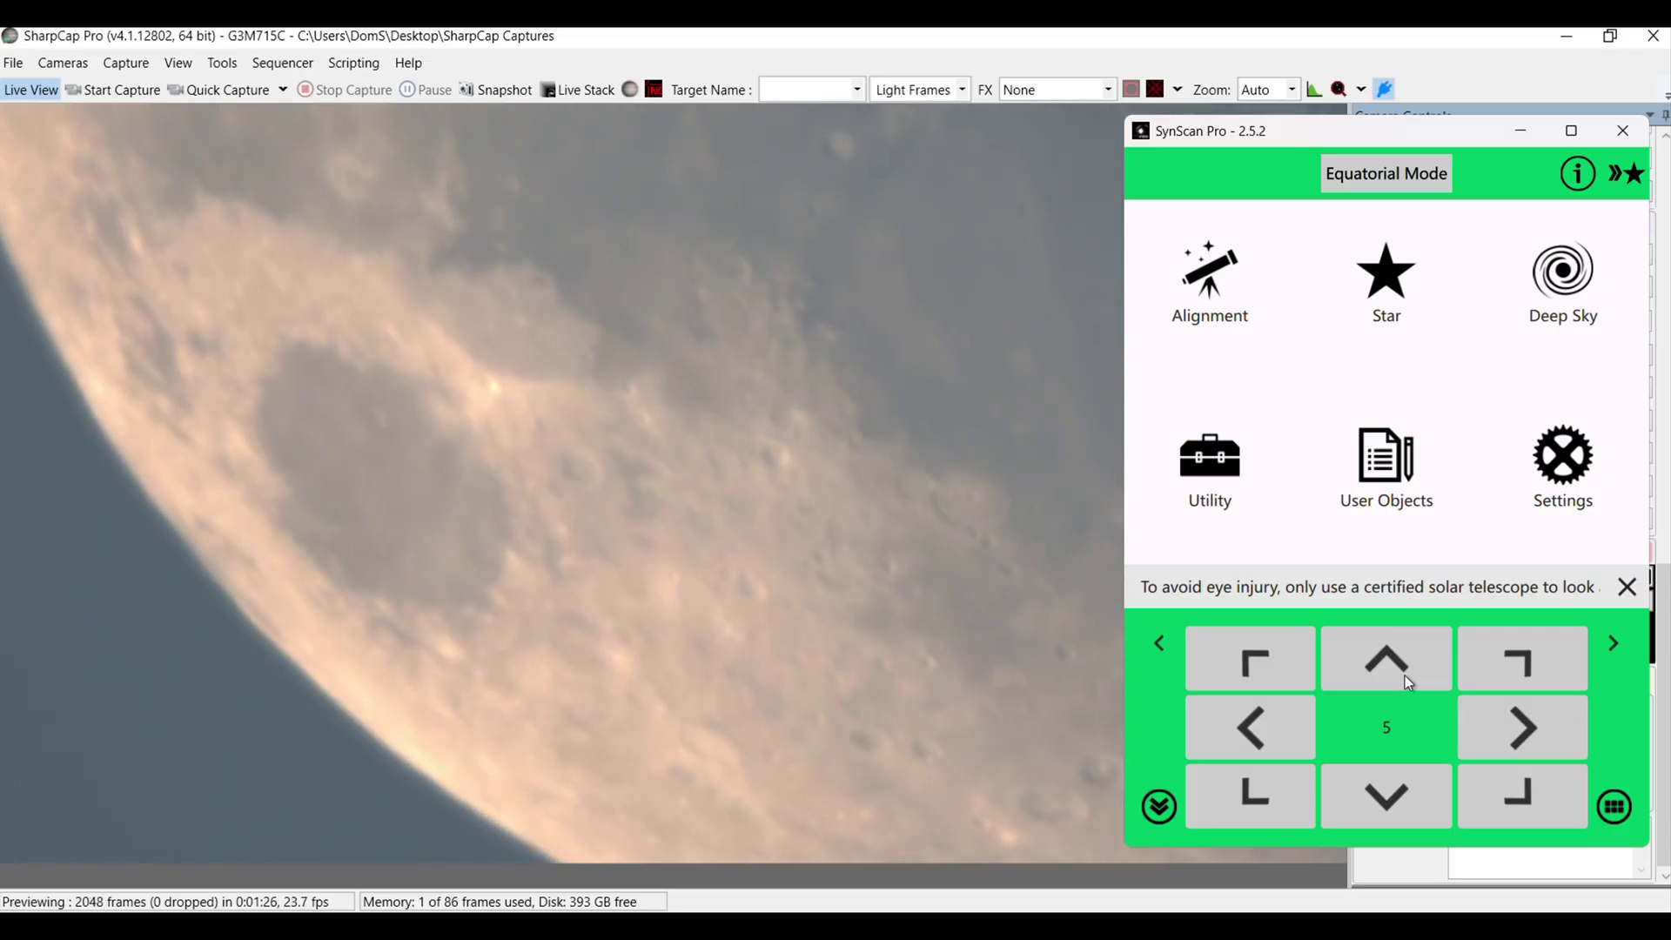
click(1272, 738)
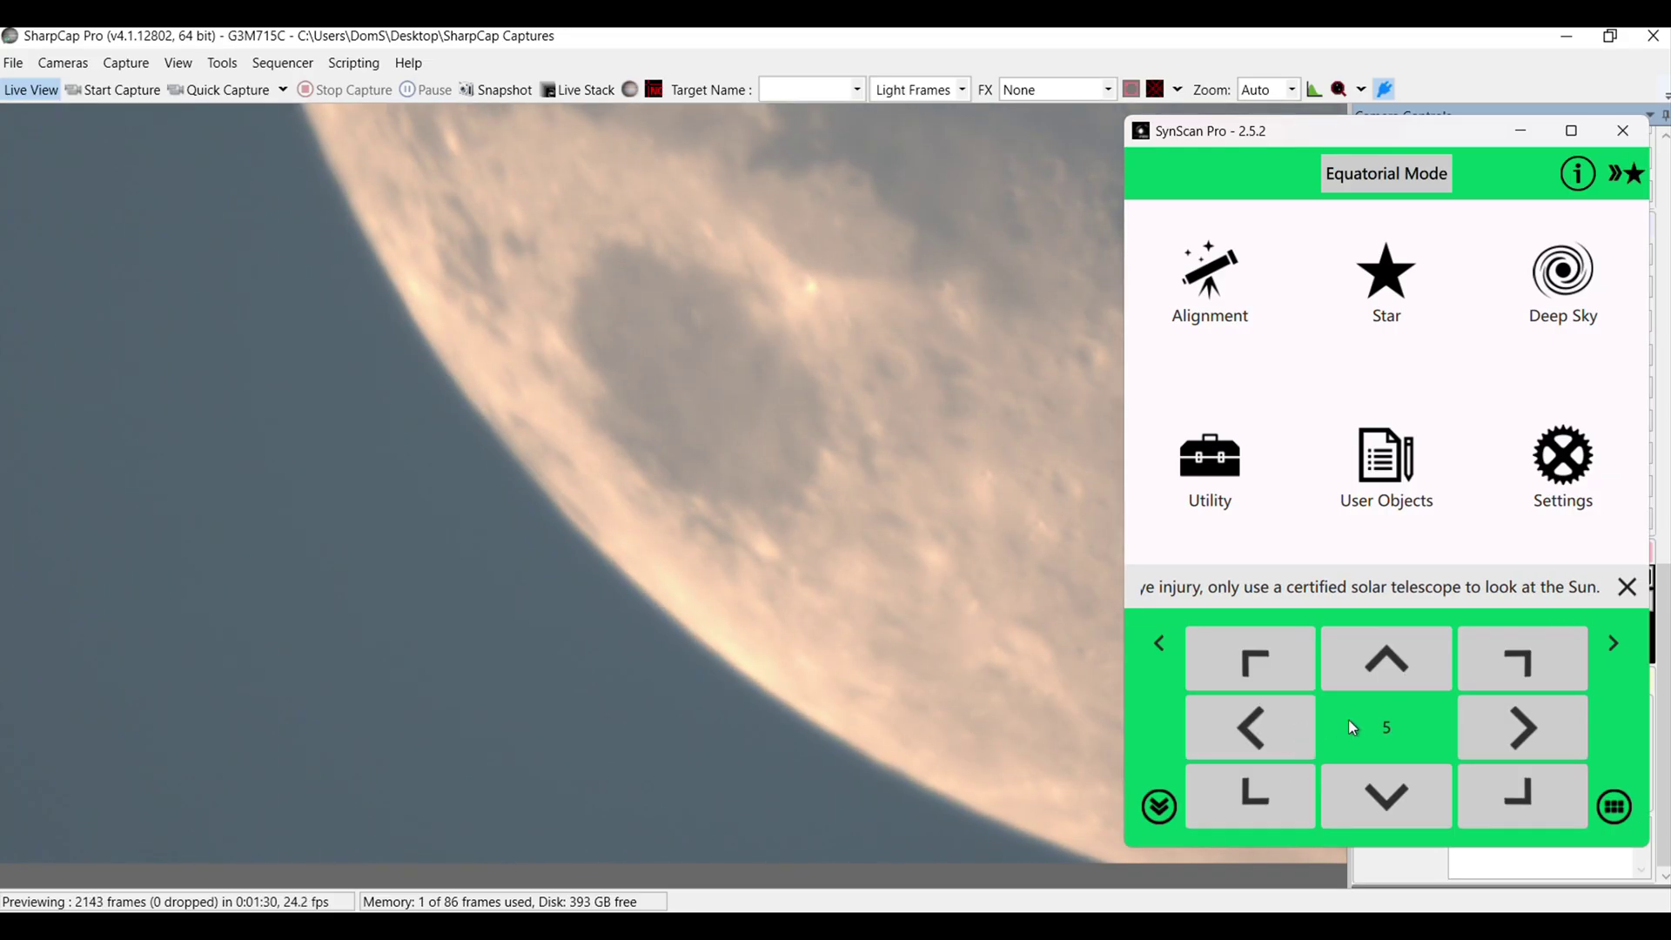
click(1492, 726)
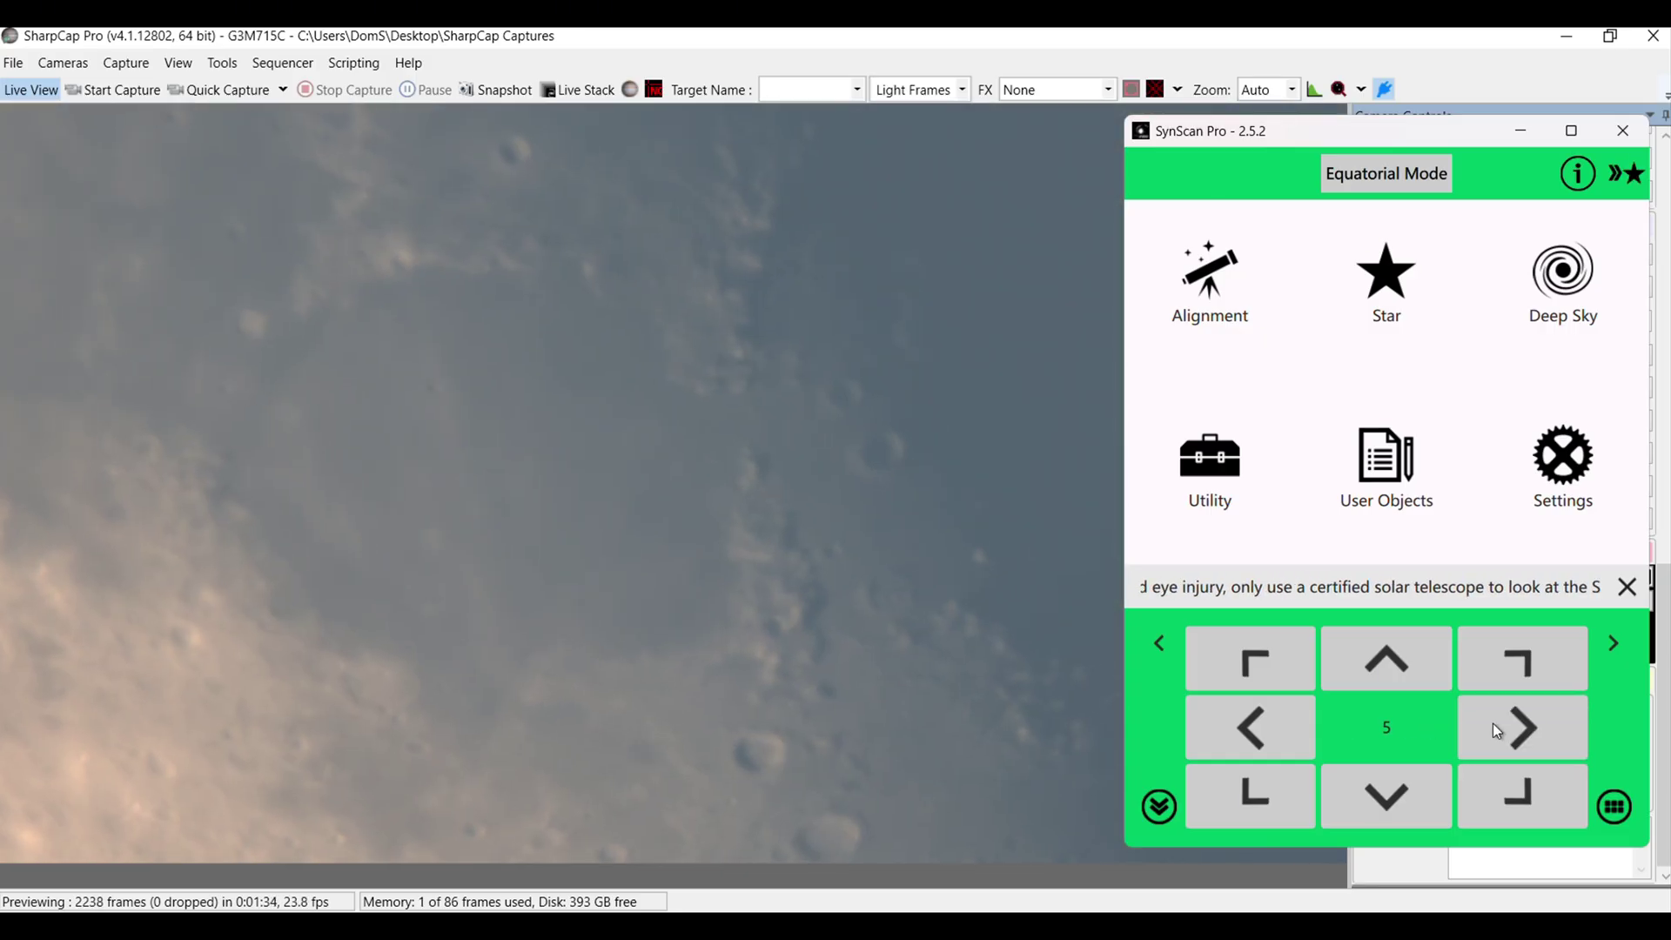
click(1396, 675)
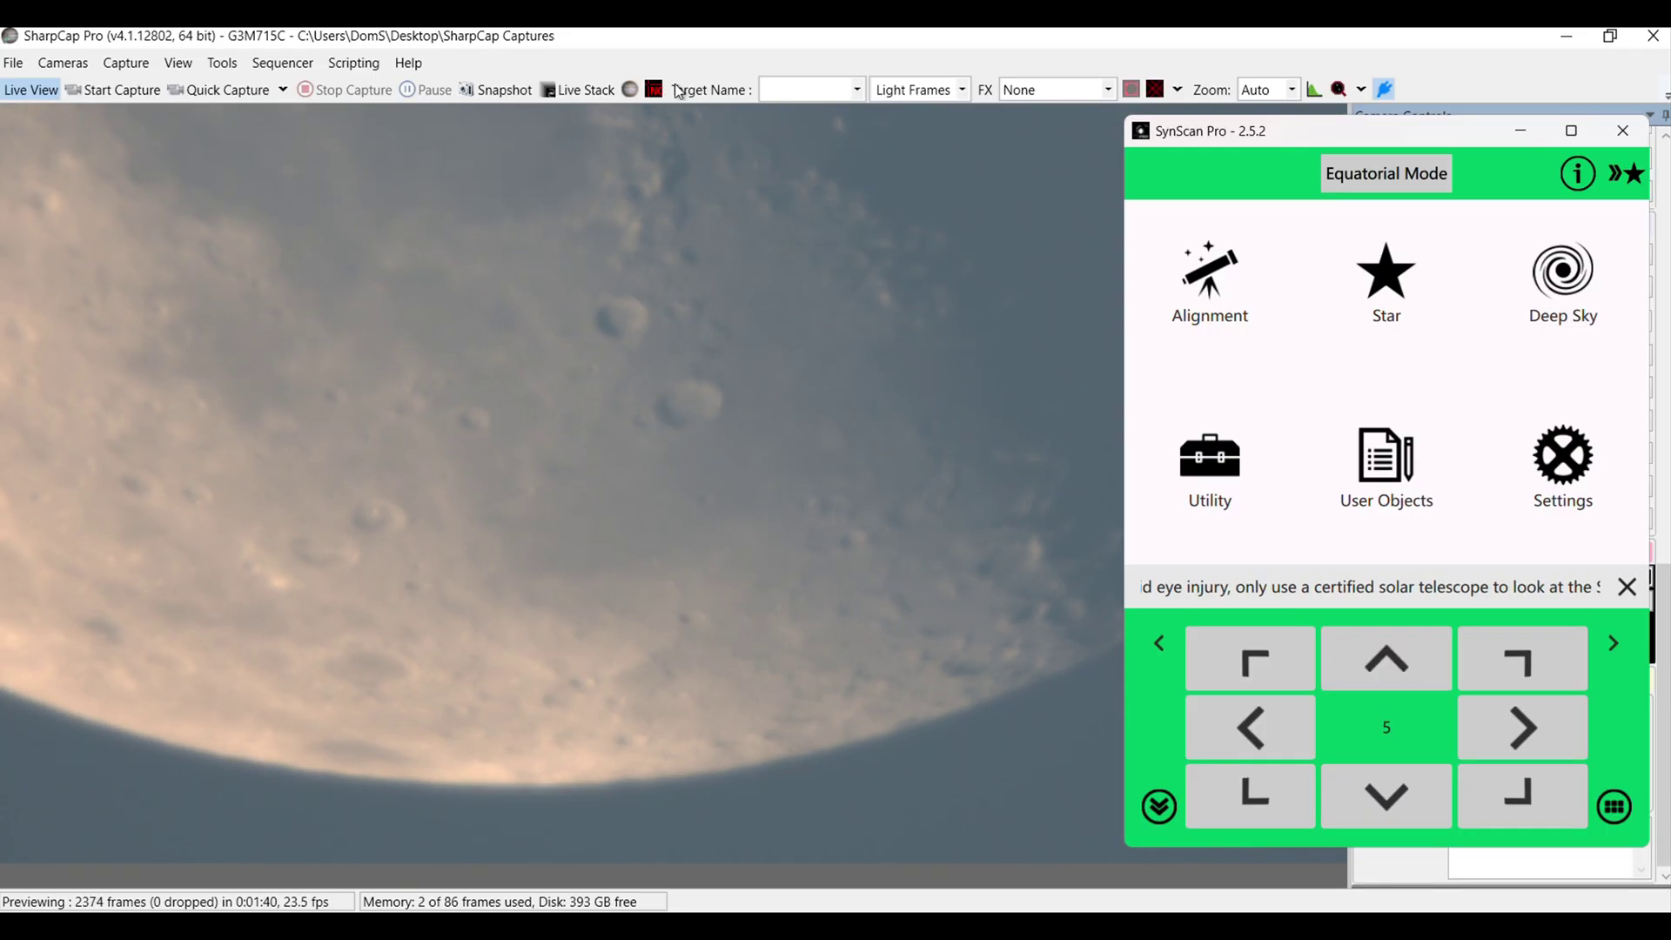
click(1396, 44)
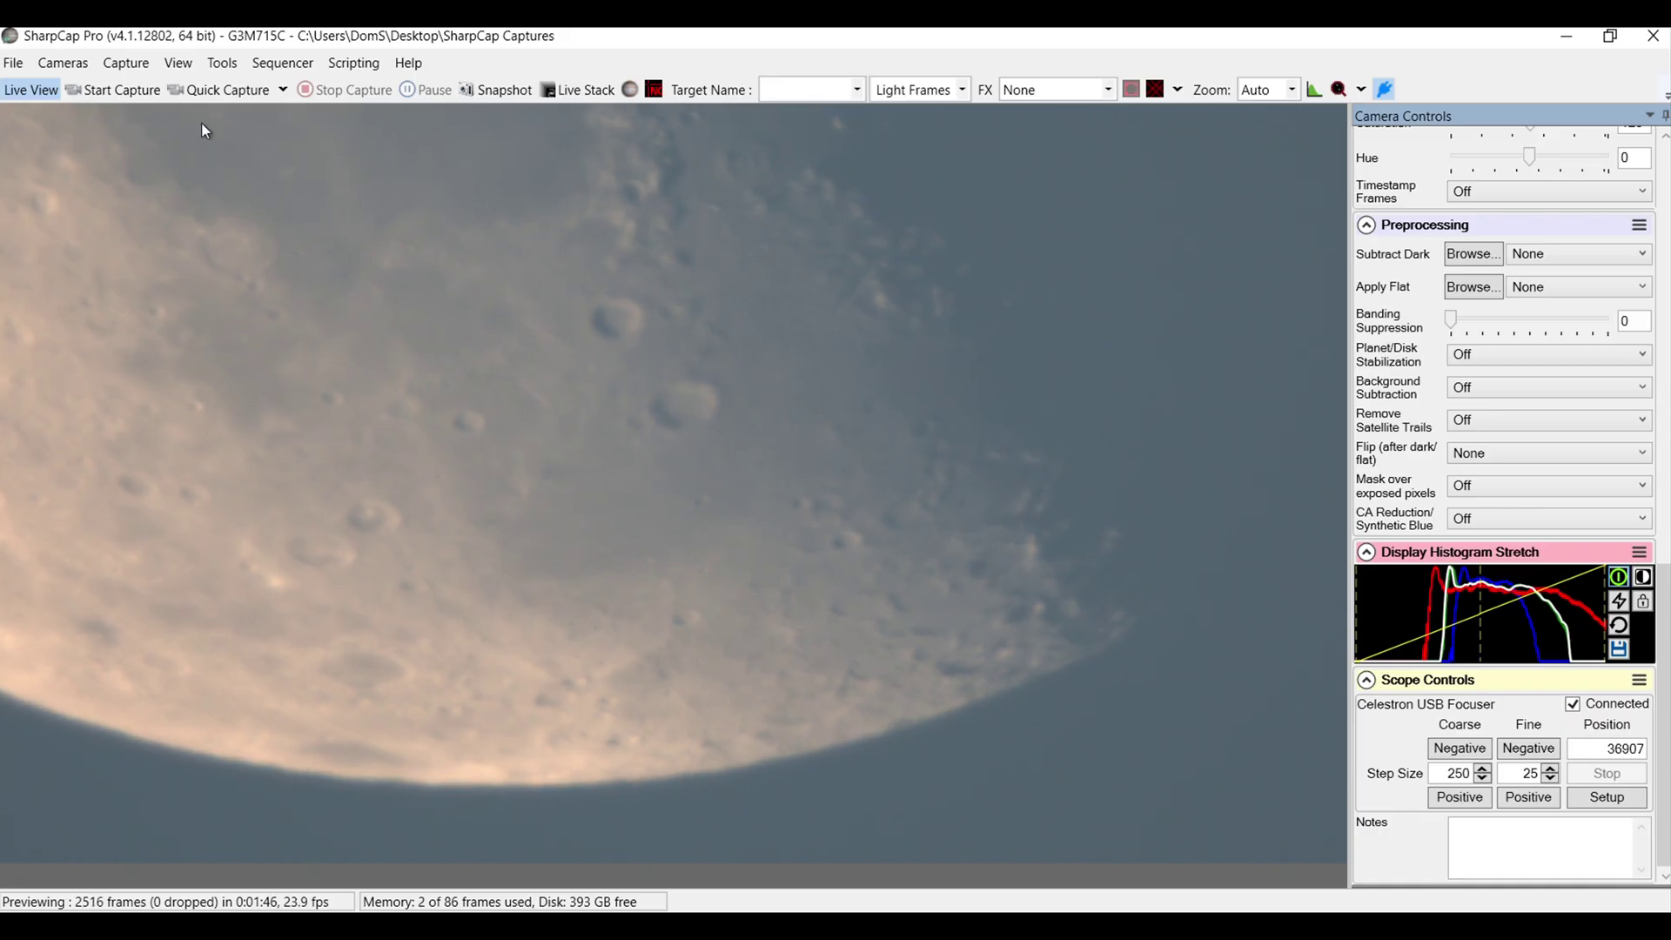
Start a video capture of the Moon with the target name Sc715c and a 30-second time limit.
click(104, 86)
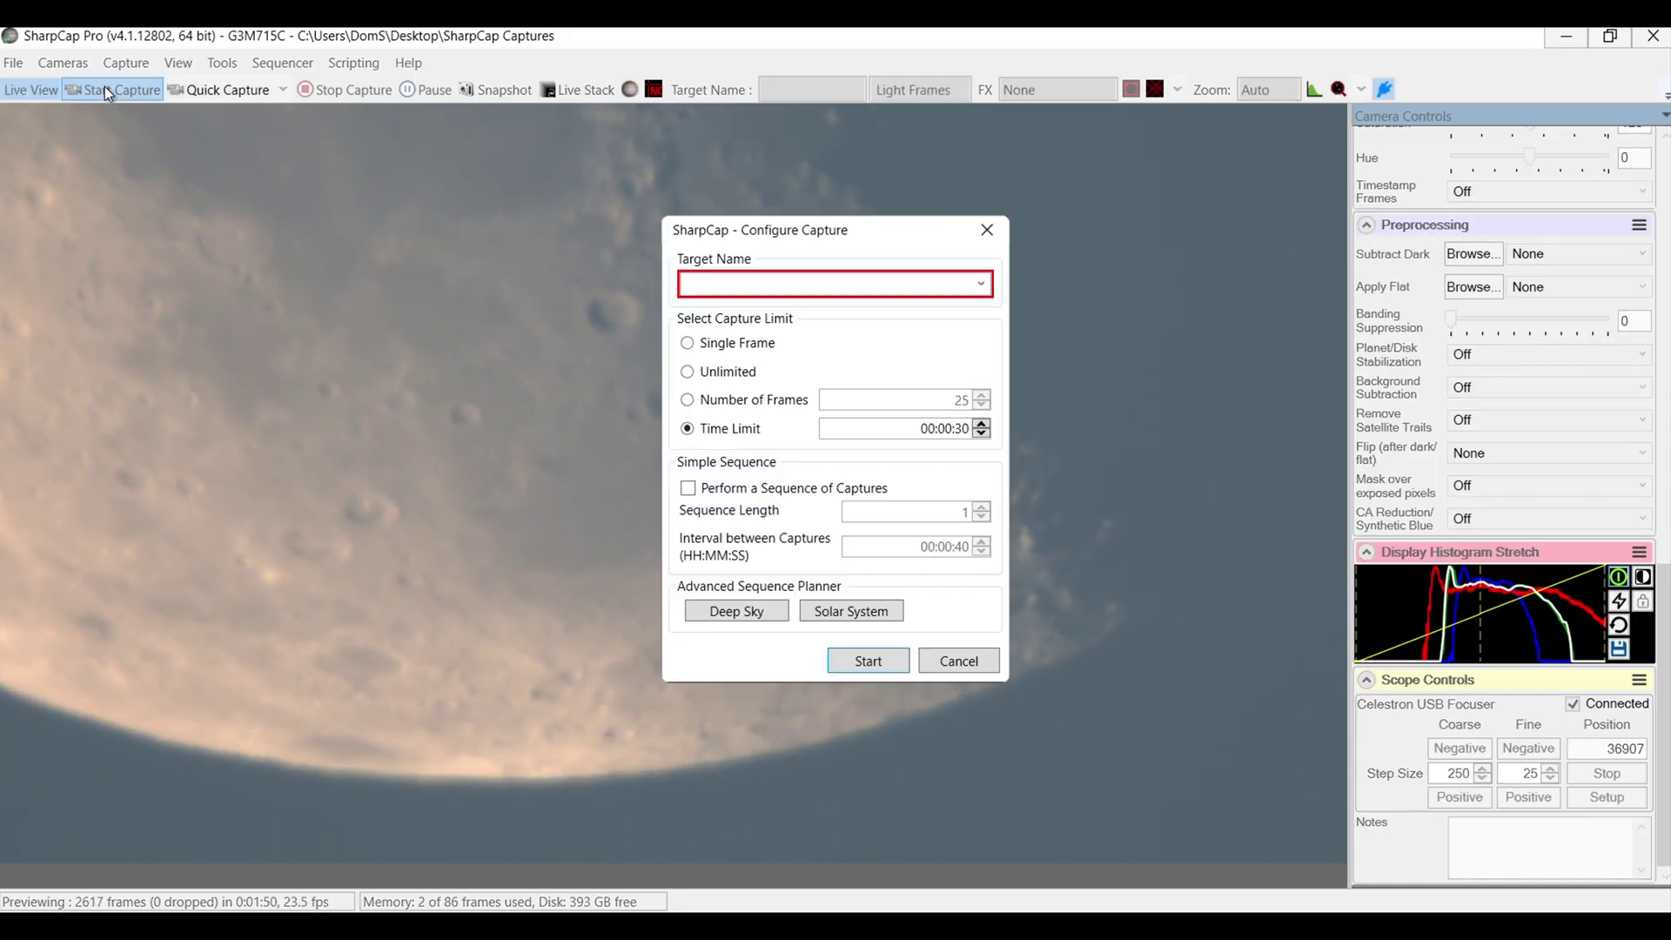
click(739, 292)
text(Sc715)
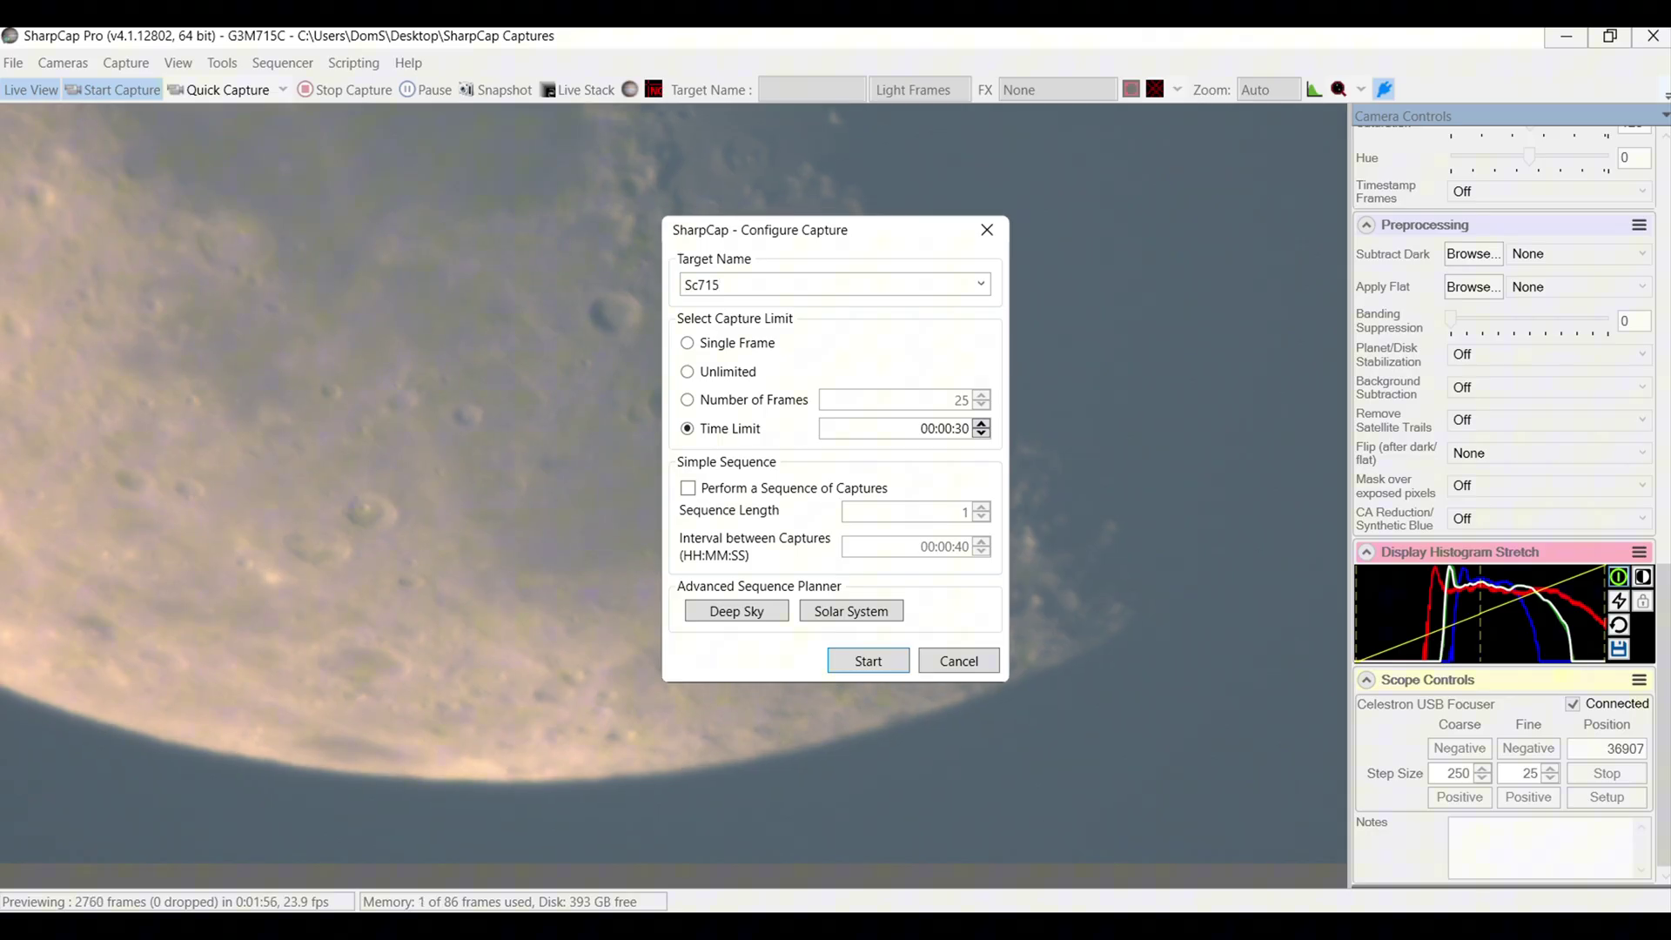
text(c)
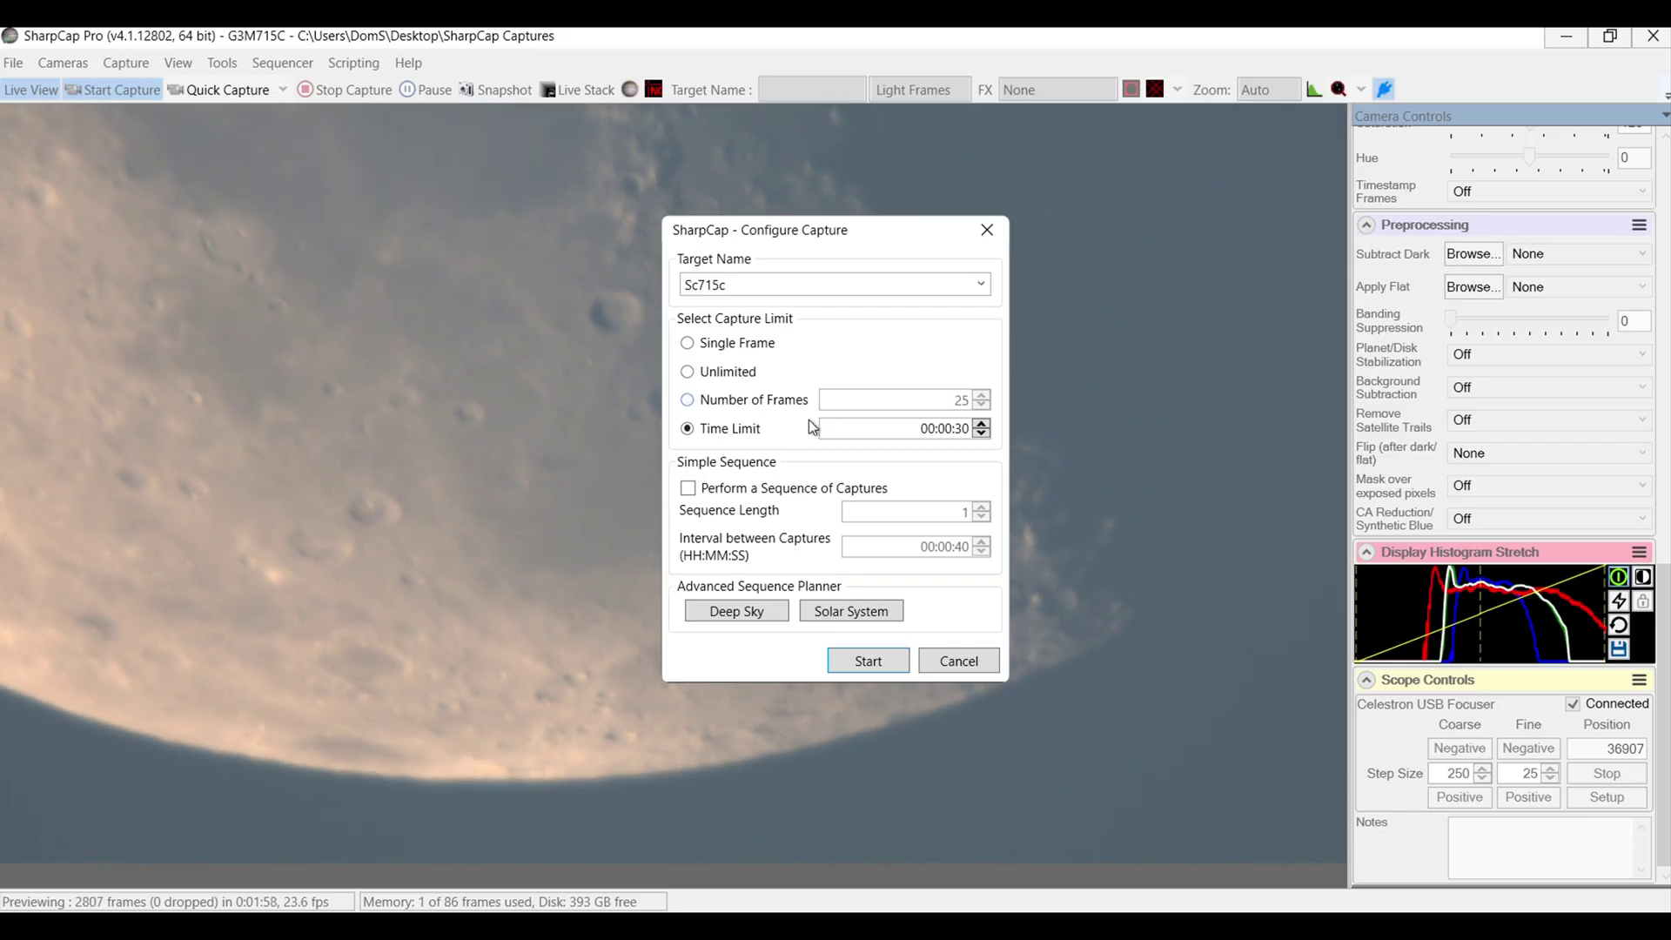
click(868, 662)
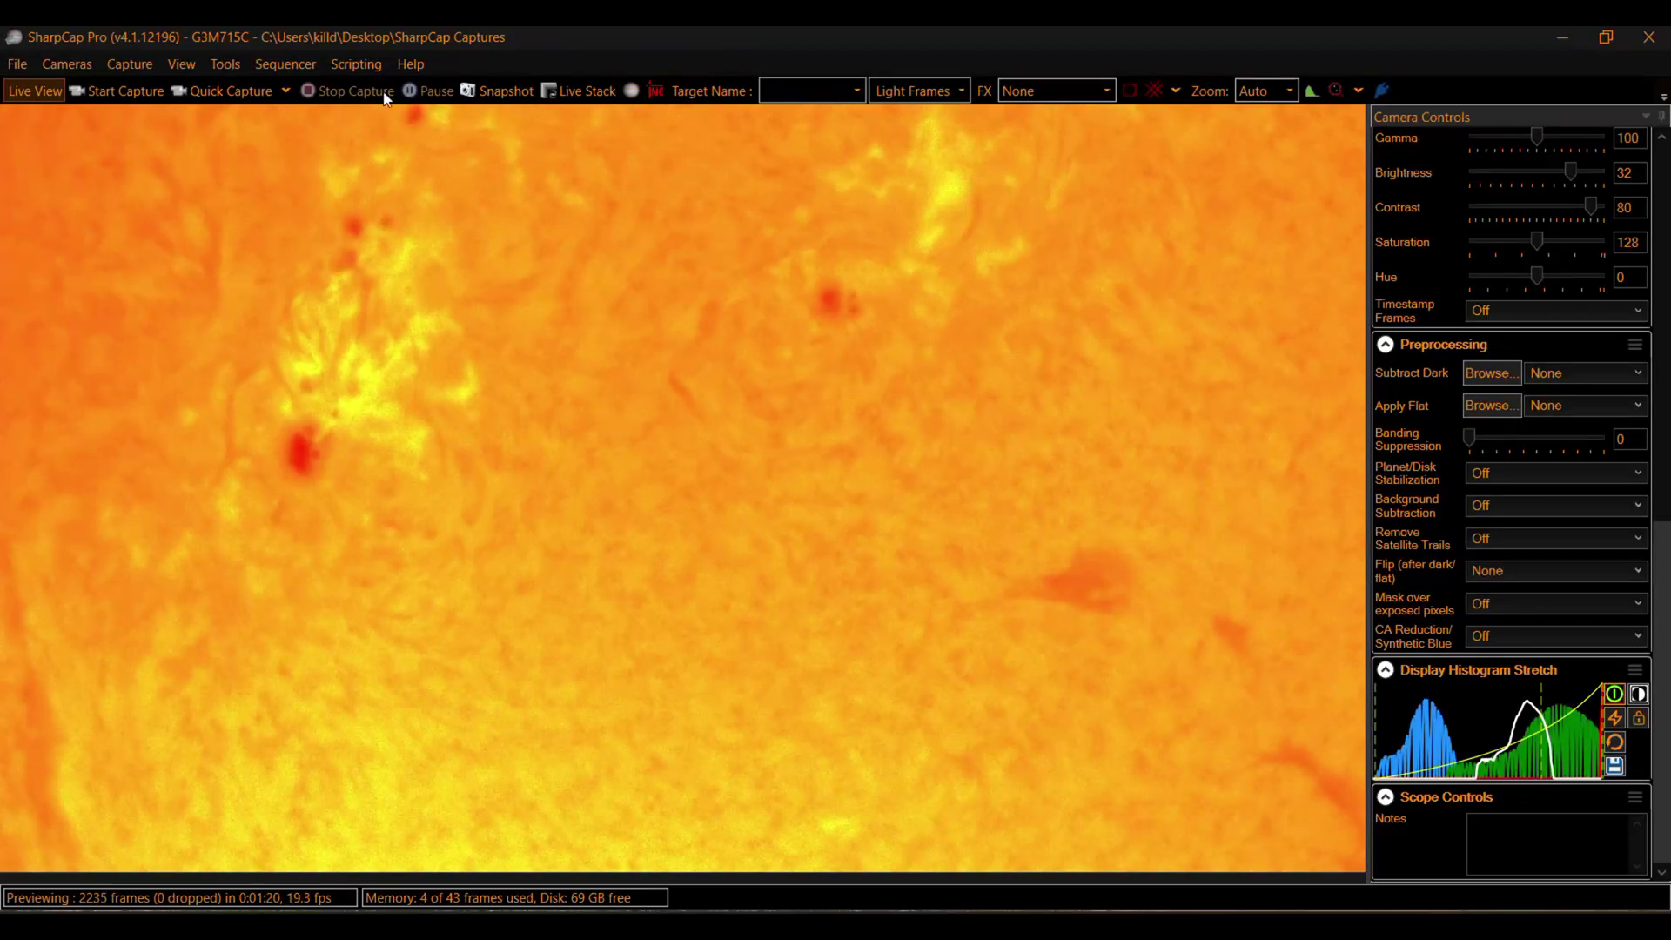
Record a single 30-second capture of the Sun named Sc715c_sunspots, with the capture sequence disabled, and dismiss the completion notice.
click(119, 93)
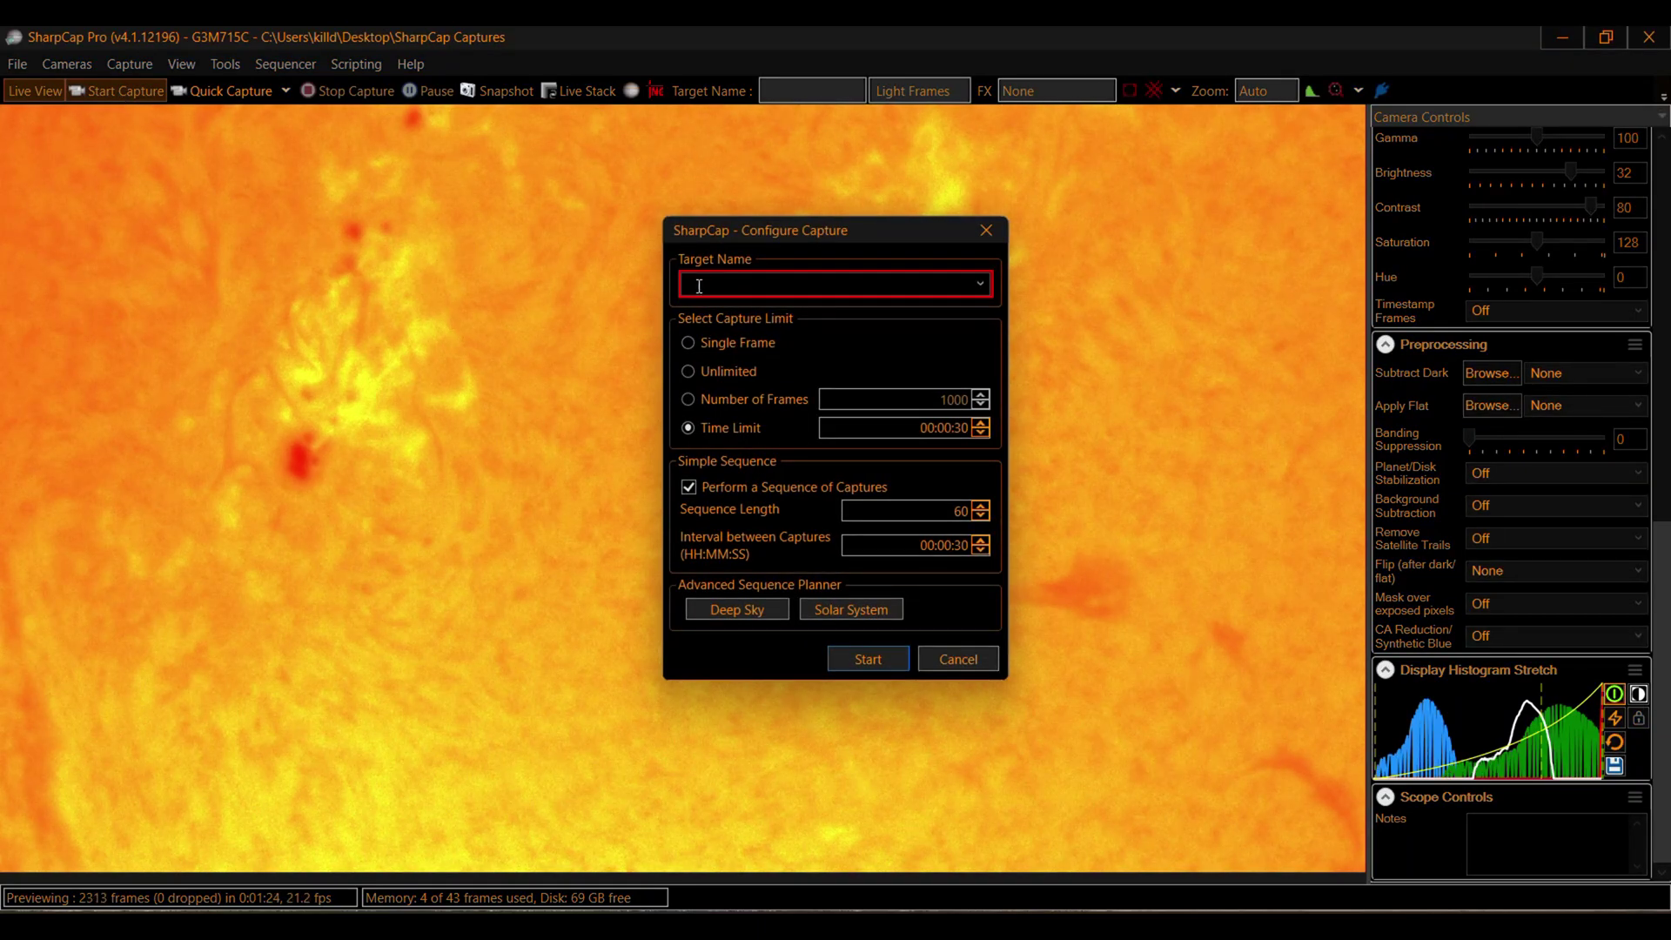
text(Sc715c)
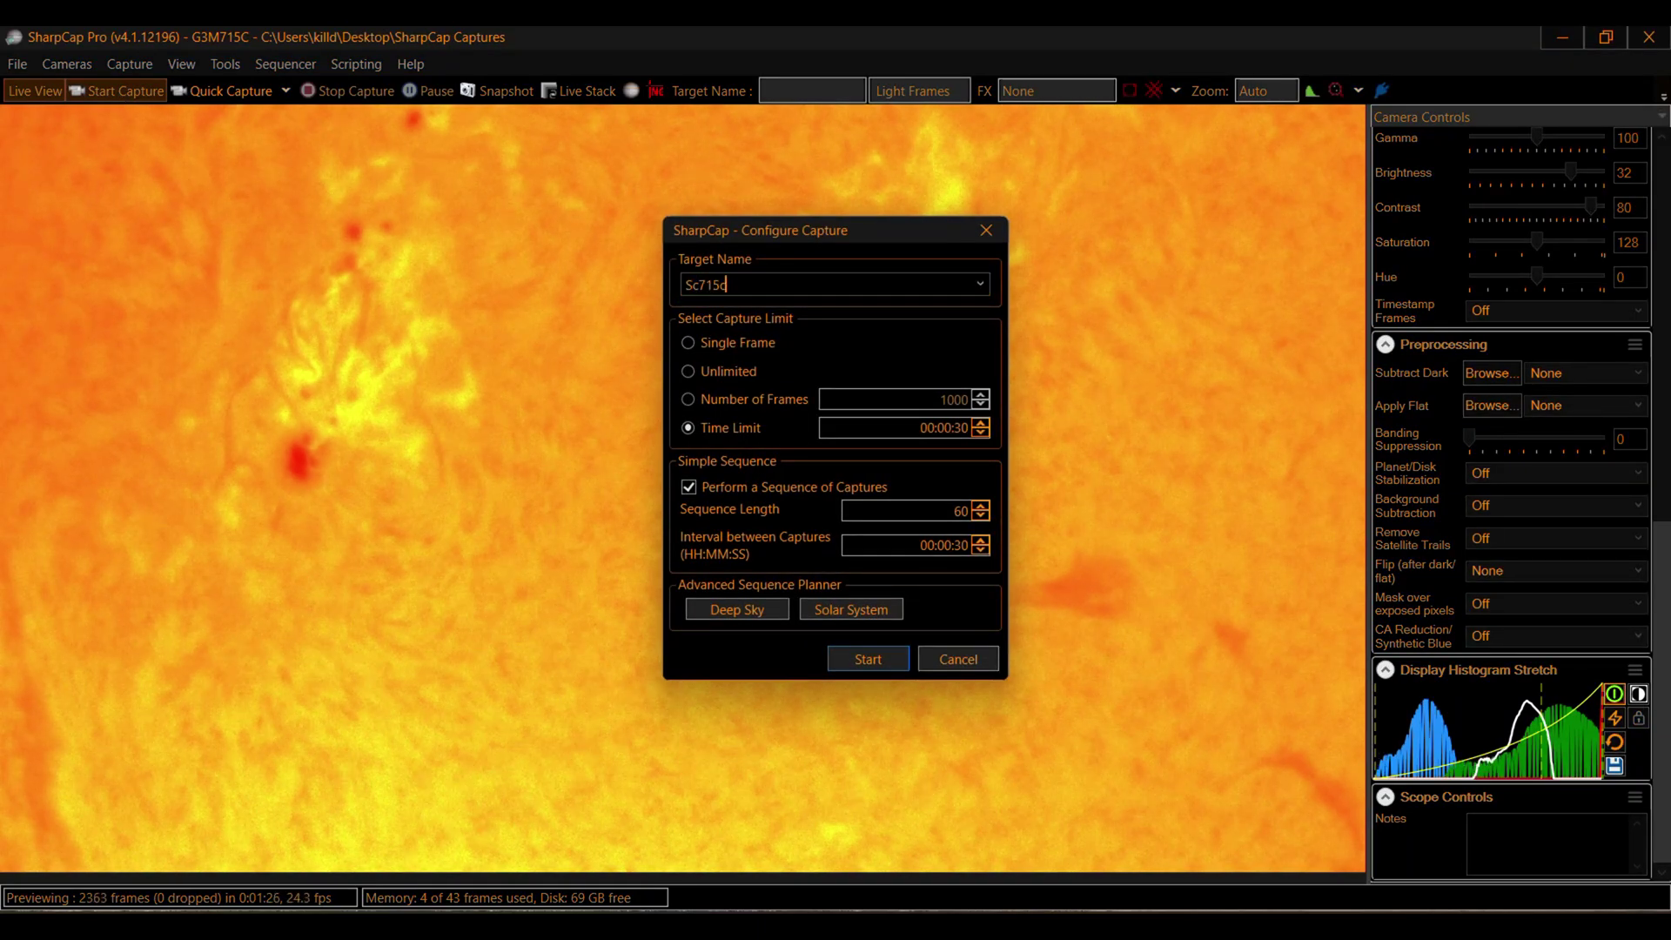
text(_sunspots)
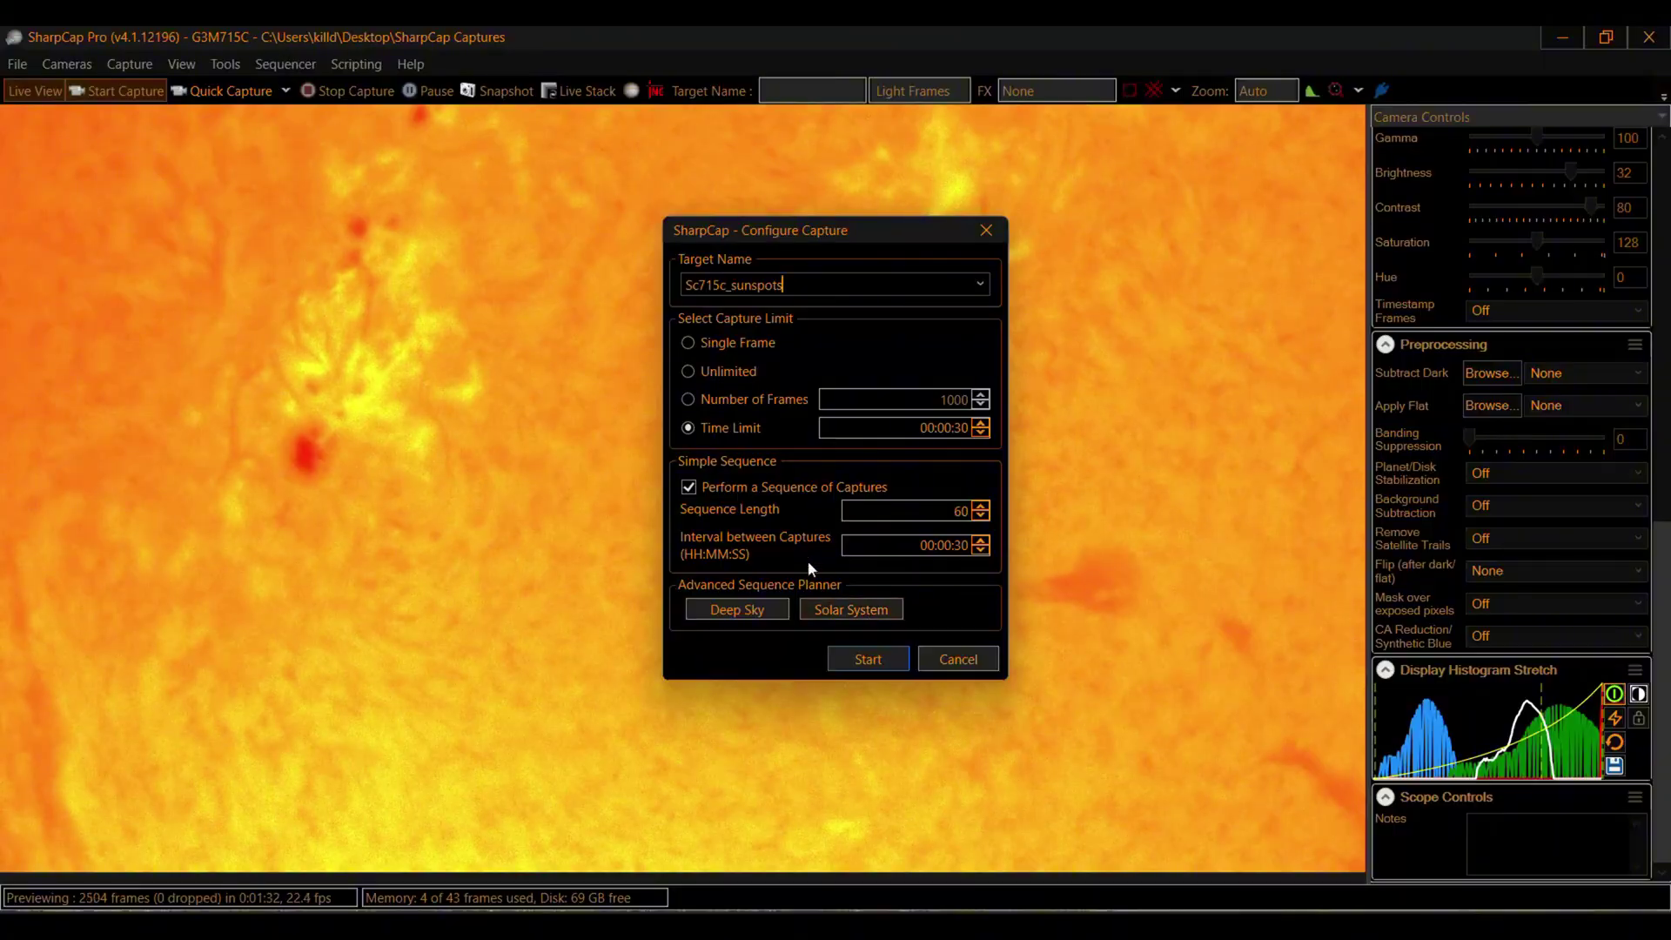
click(706, 483)
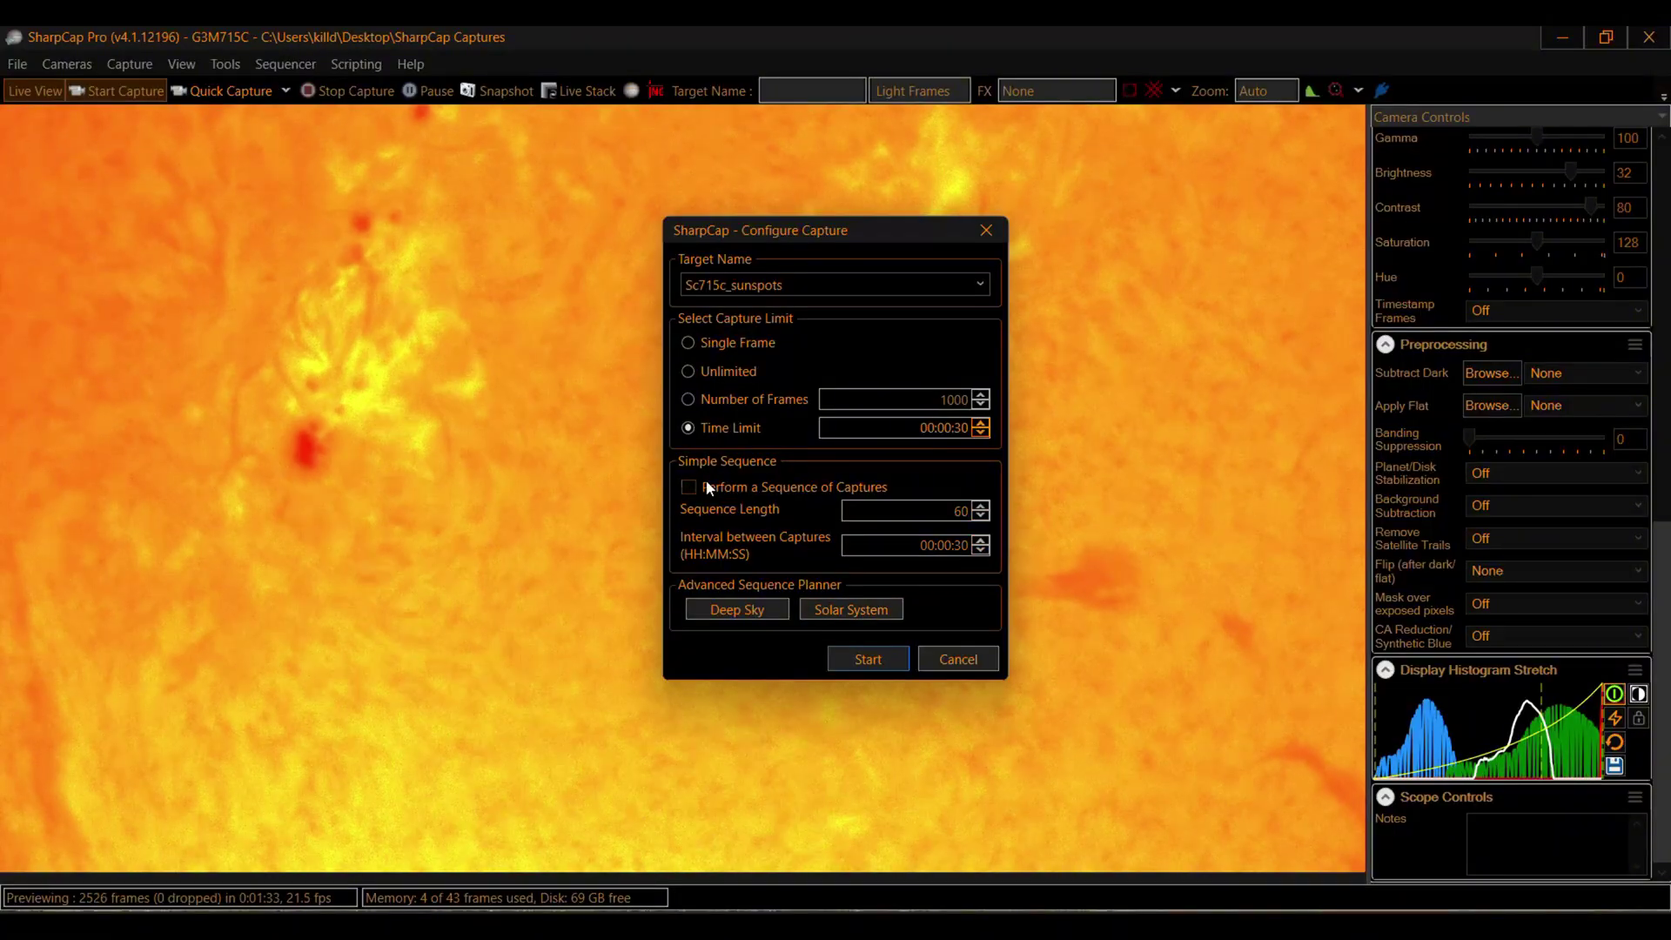
click(855, 670)
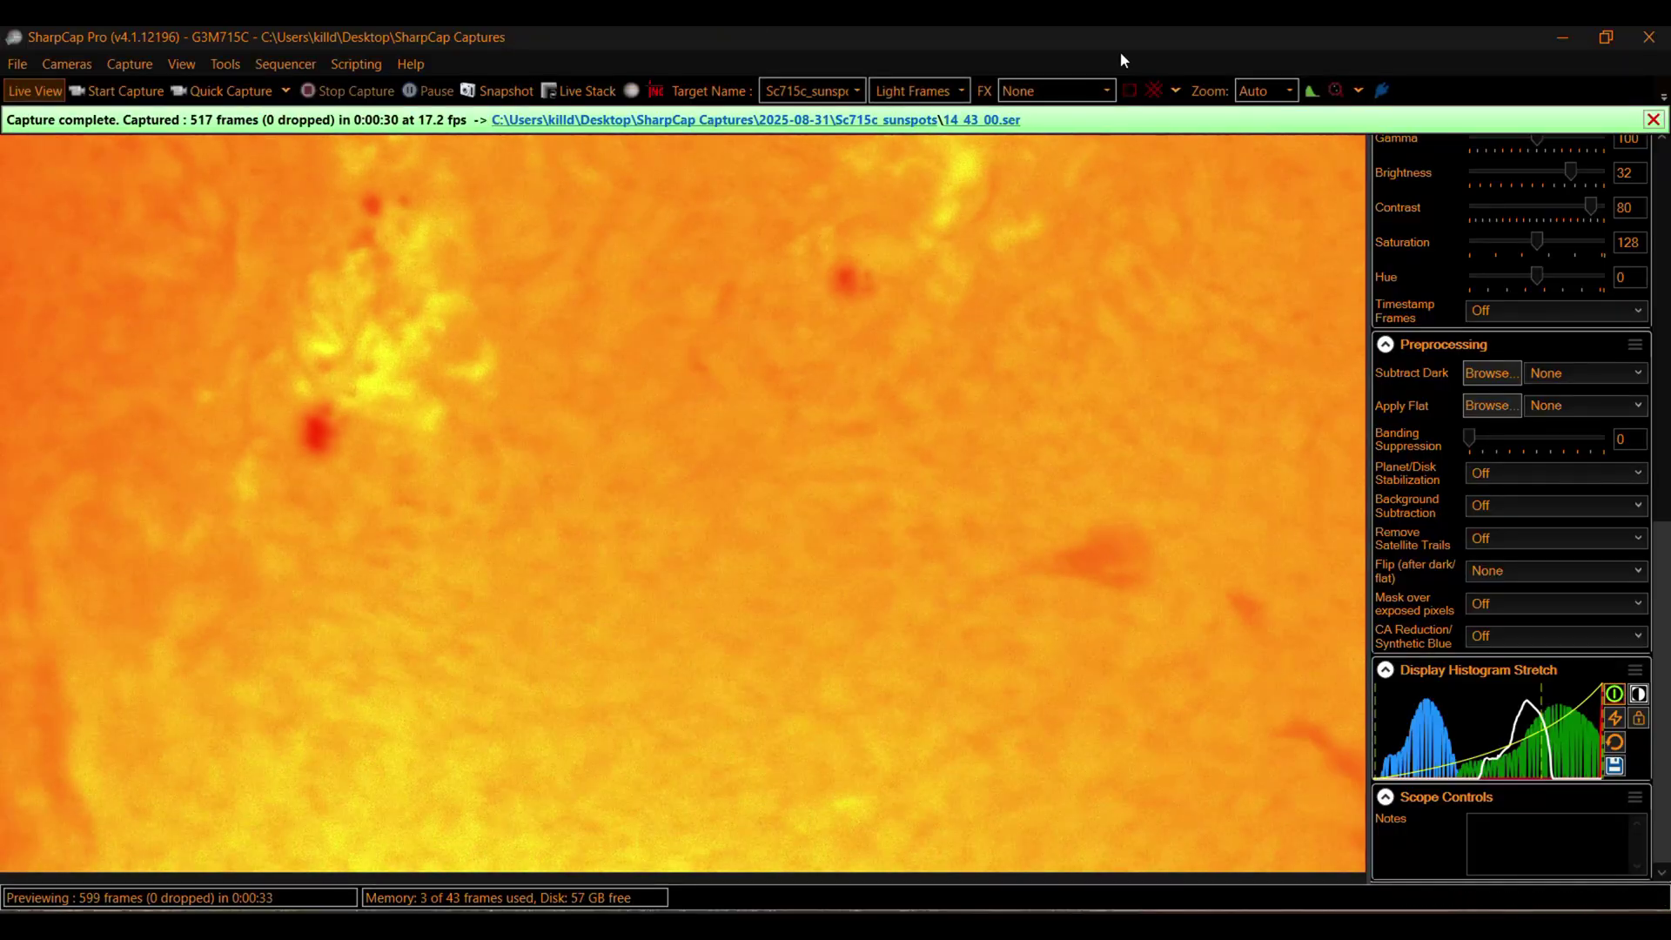
click(1653, 120)
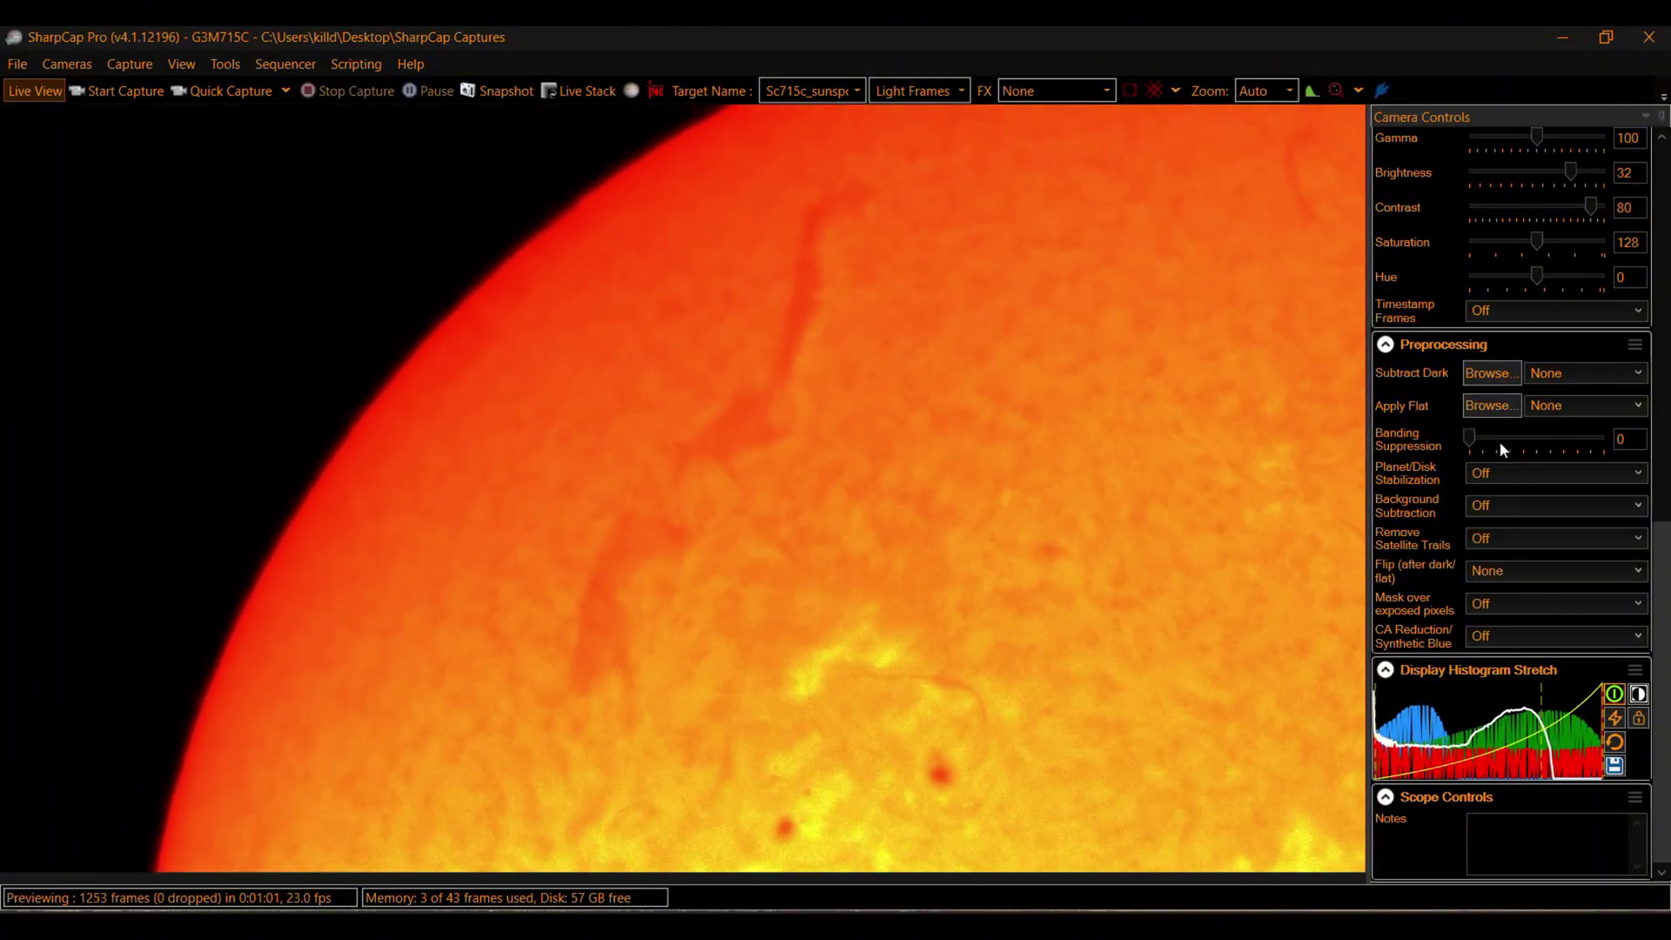
click(1663, 522)
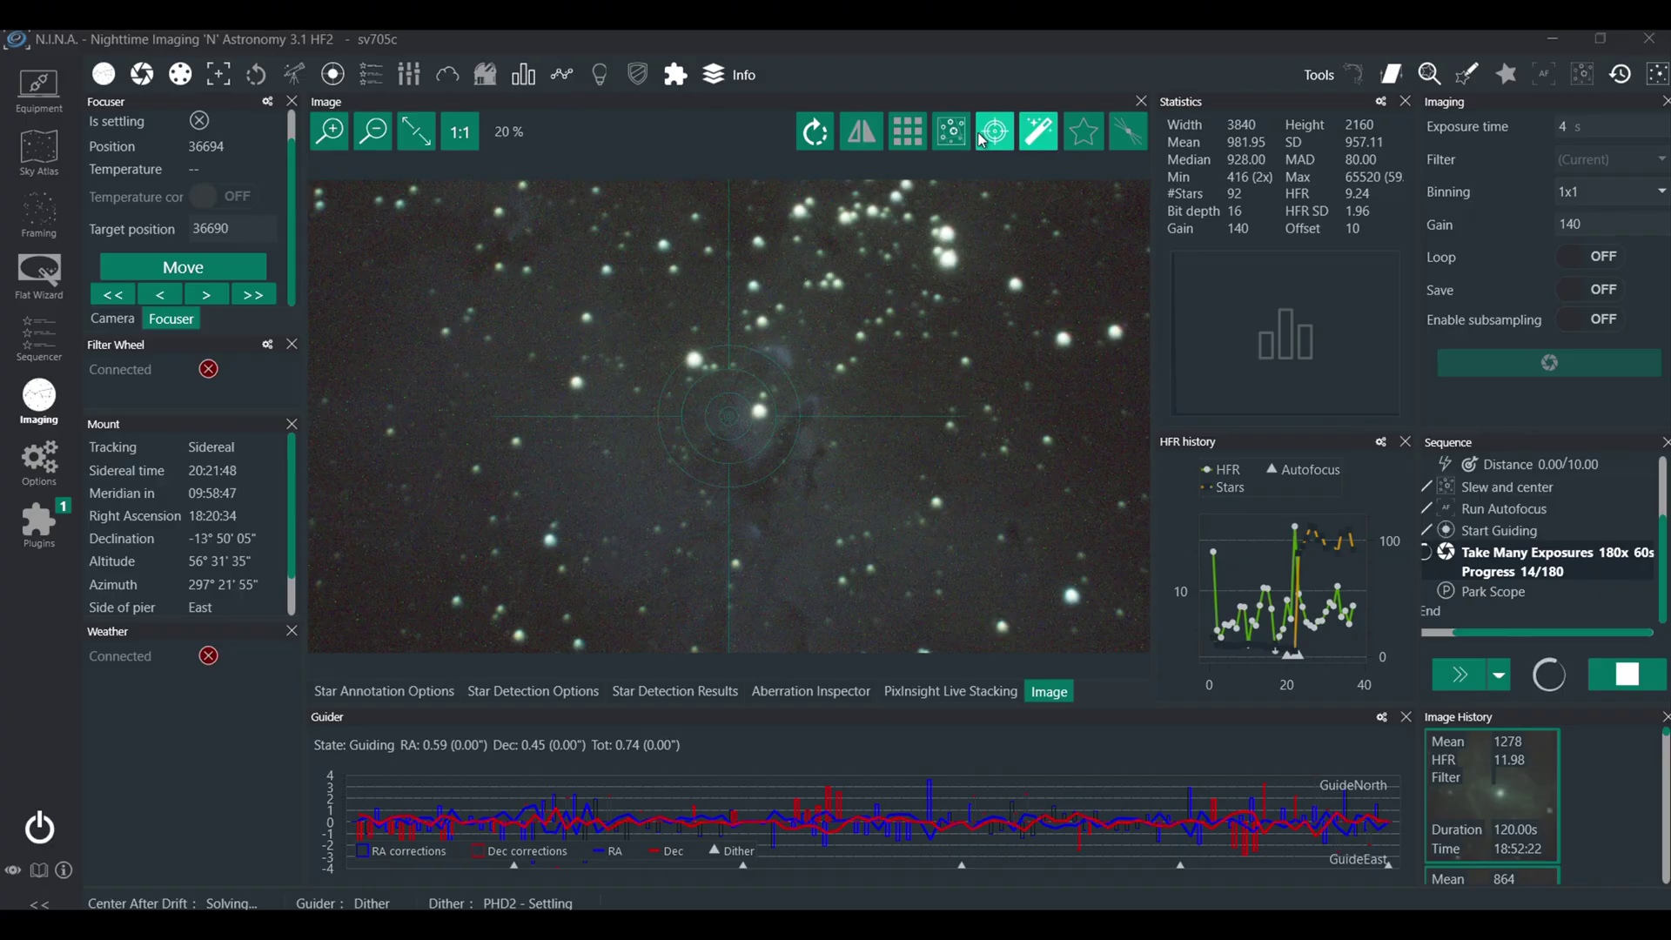
Compare the deep-sky frame in N.I.N.A. without and with auto stretch, and look at the newest frame in the image history.
click(1049, 140)
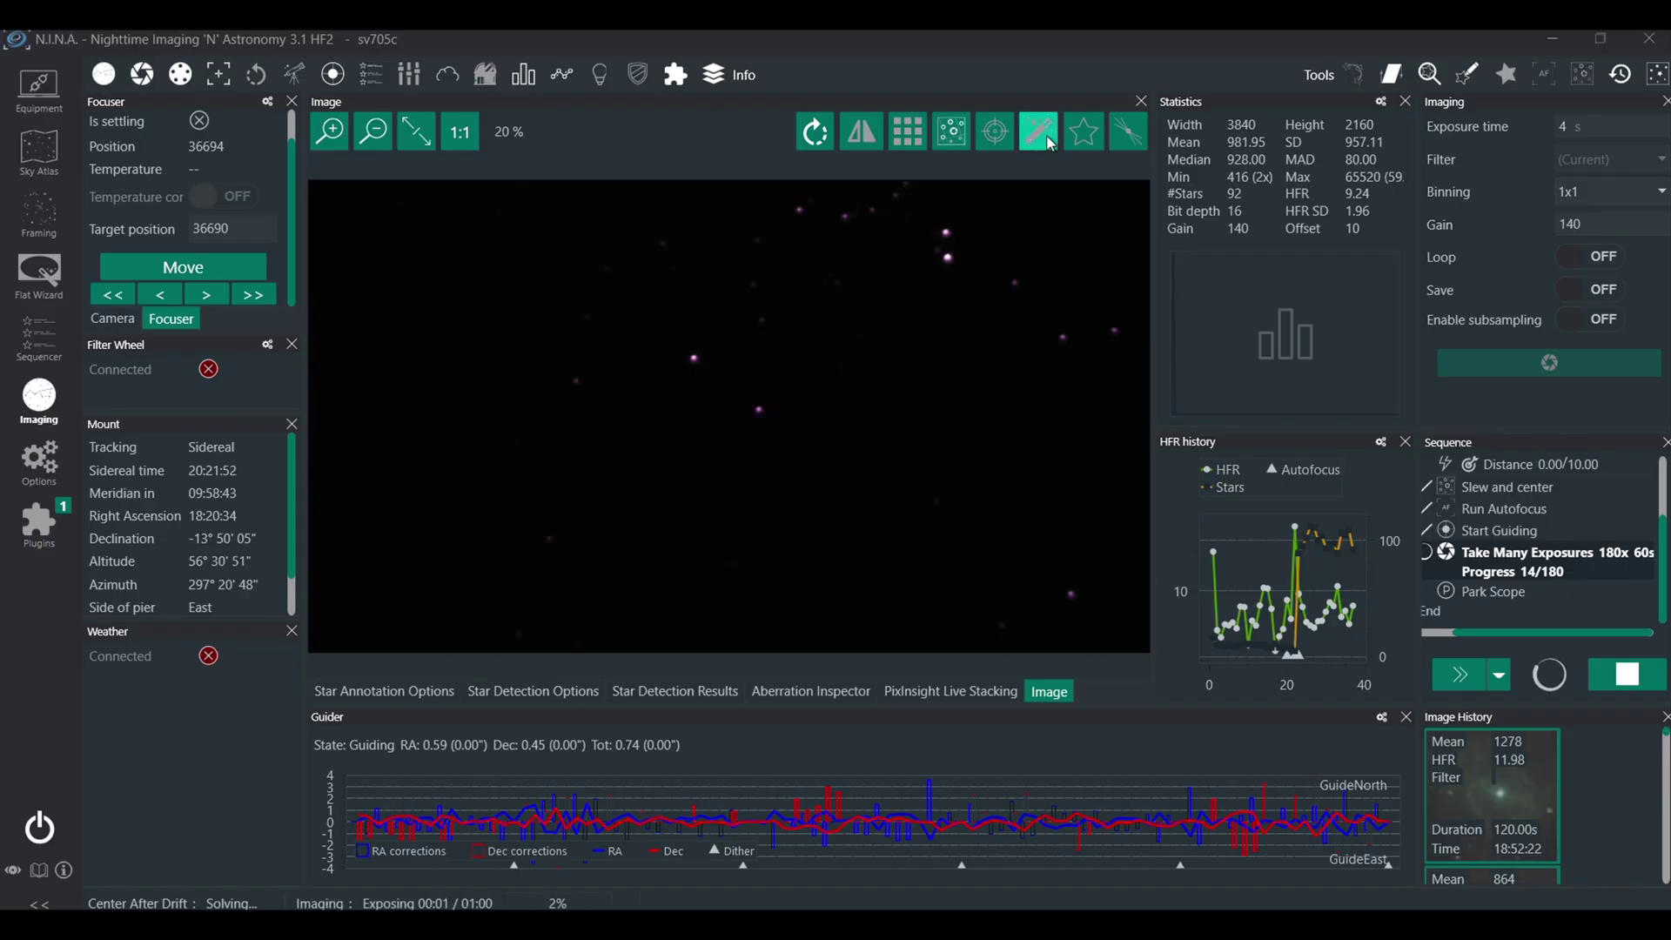
click(1049, 141)
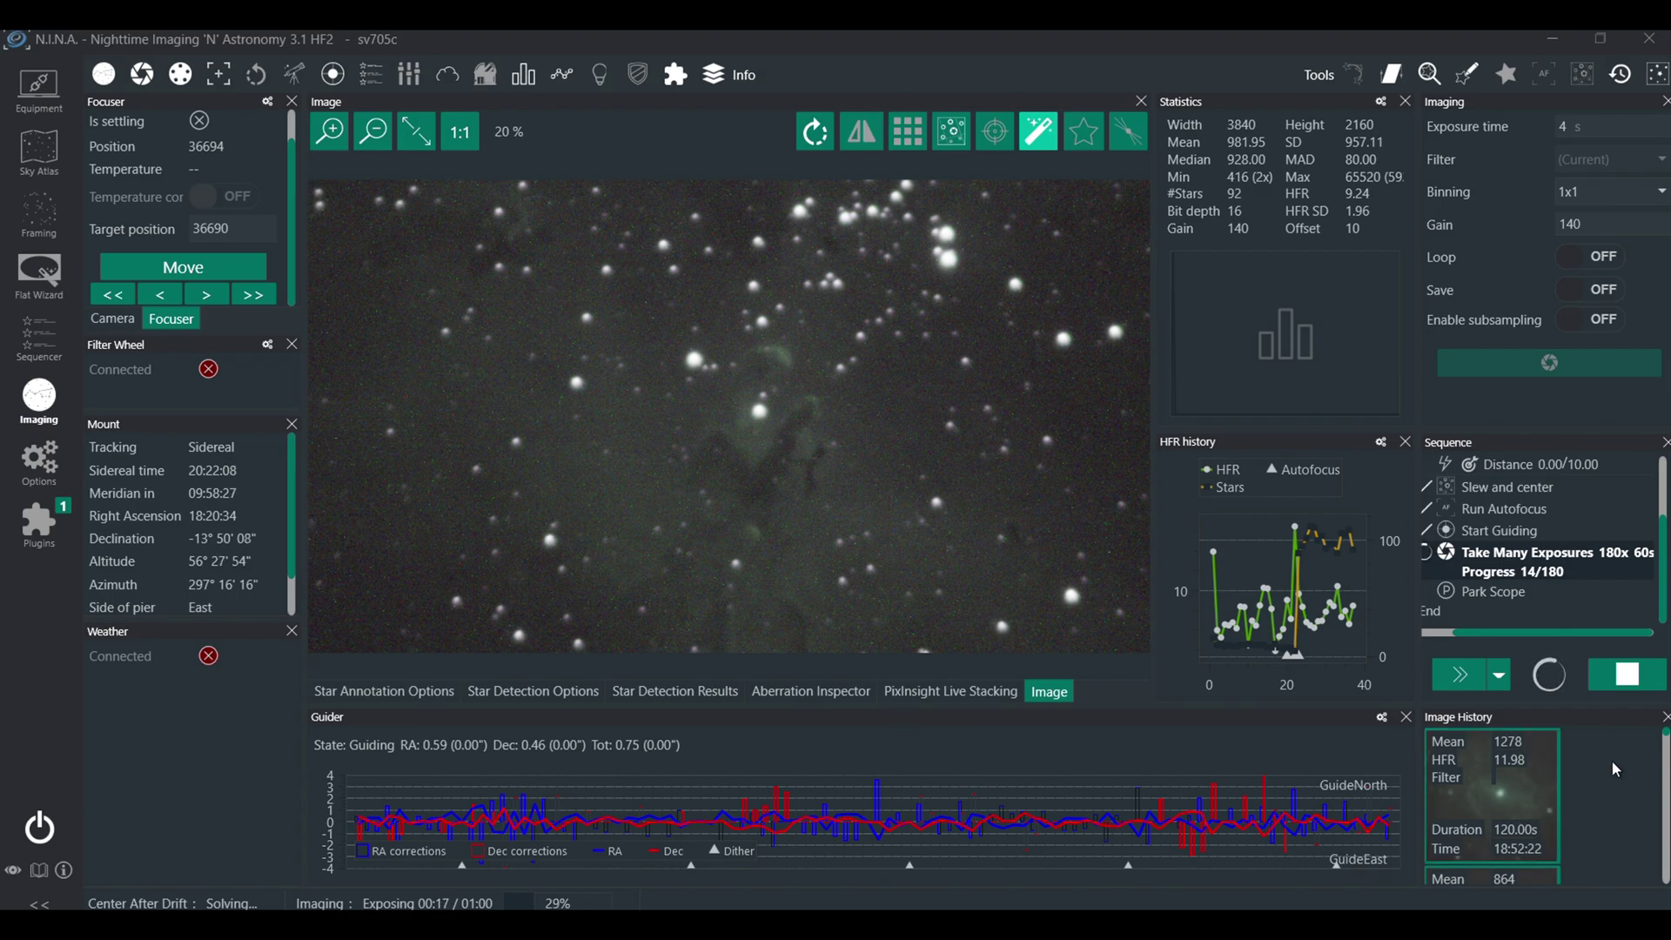
drag(1665, 743, 1664, 879)
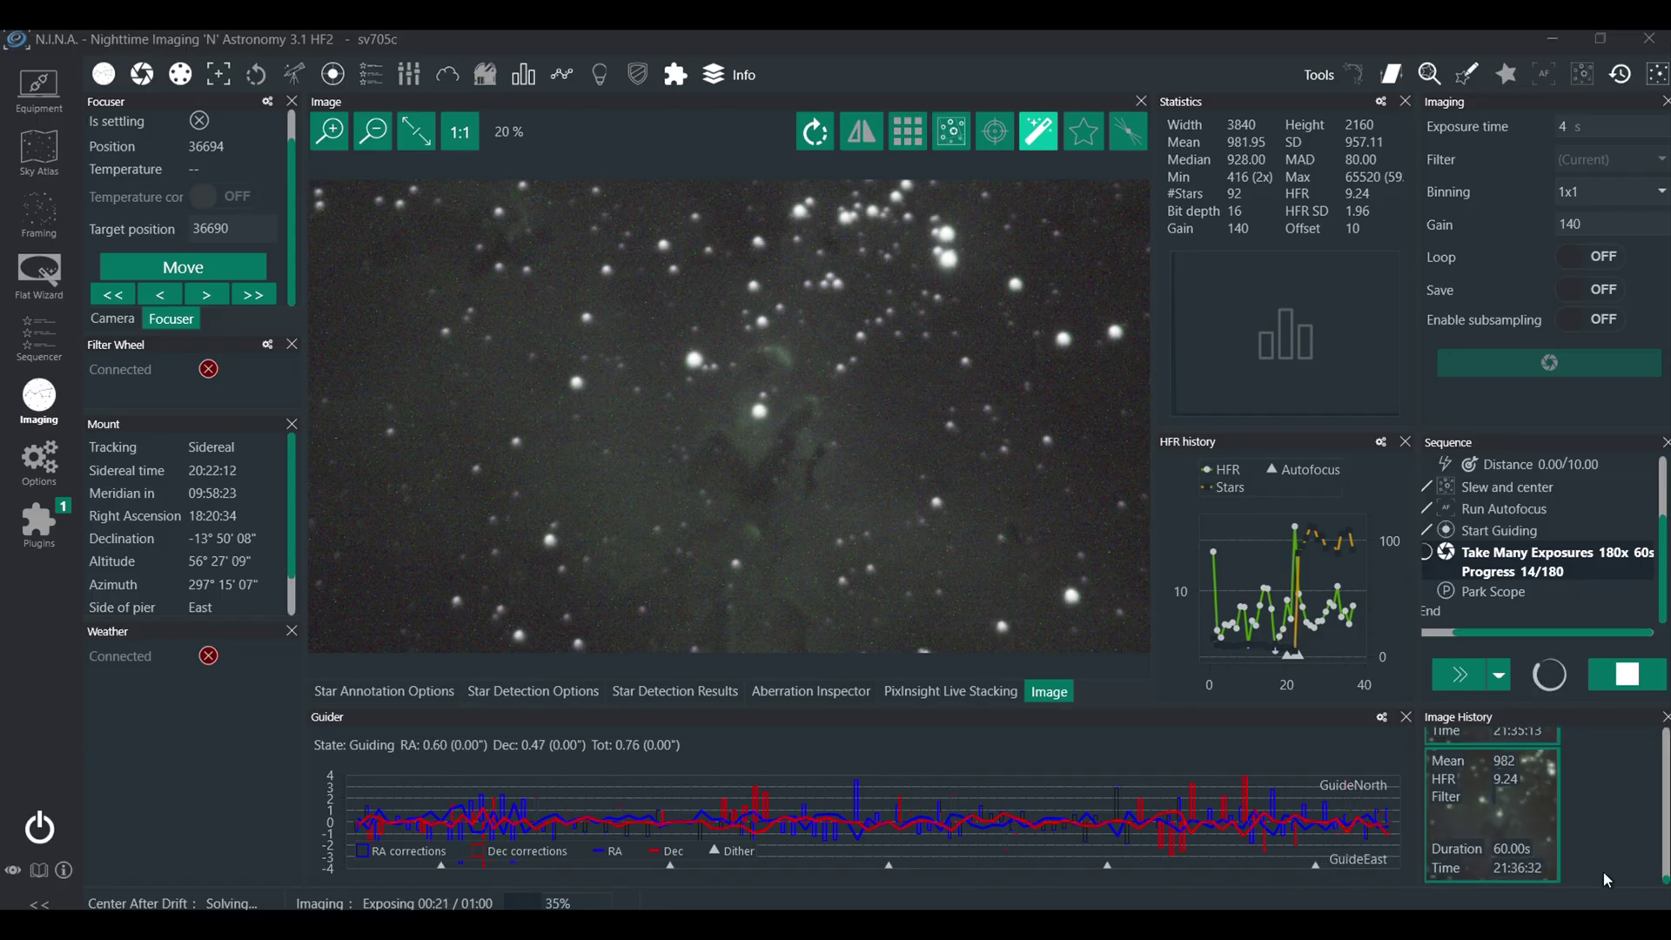